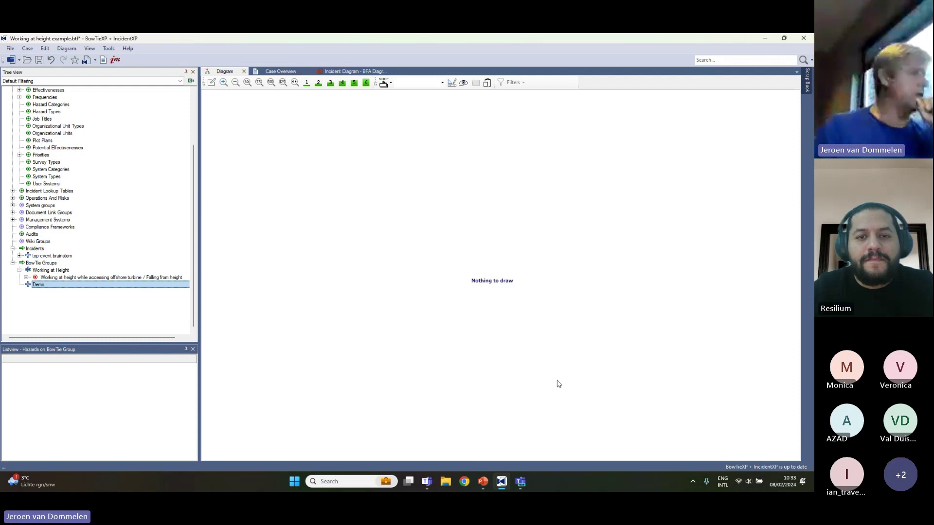
click(131, 279)
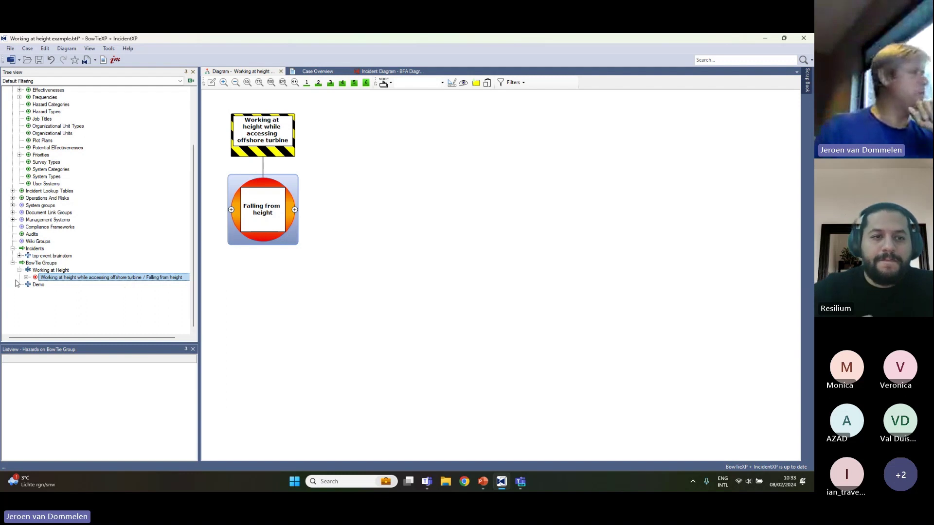
right_click(43, 284)
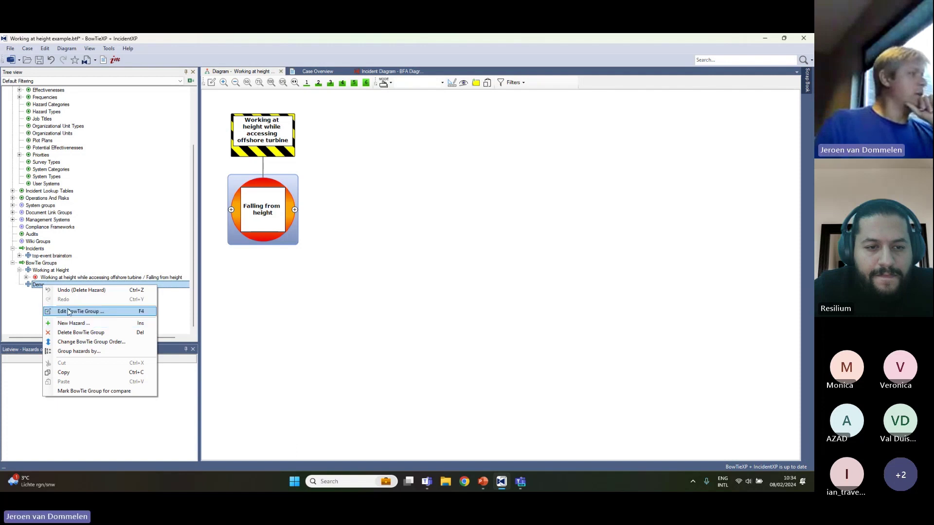
click(381, 335)
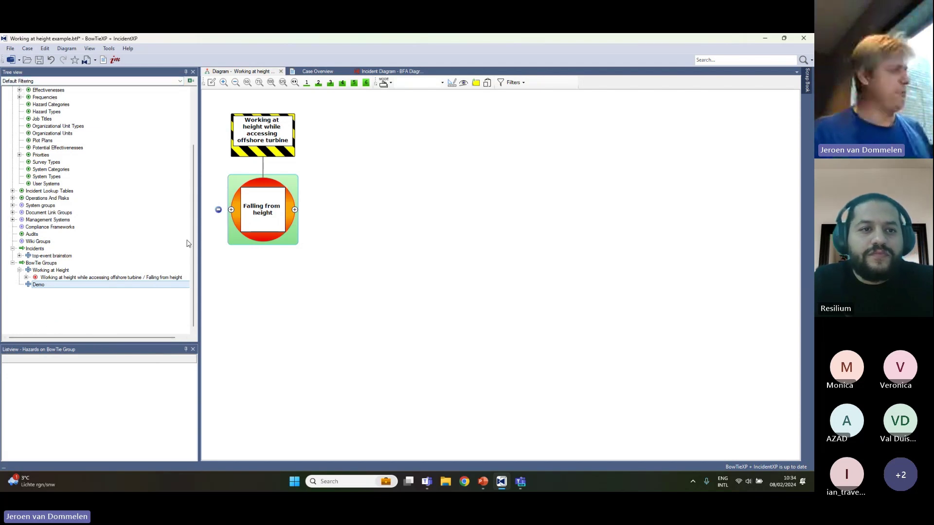
Start a new hazard in the Demo bowtie group and name it "Working at height".
drag(193, 240, 192, 186)
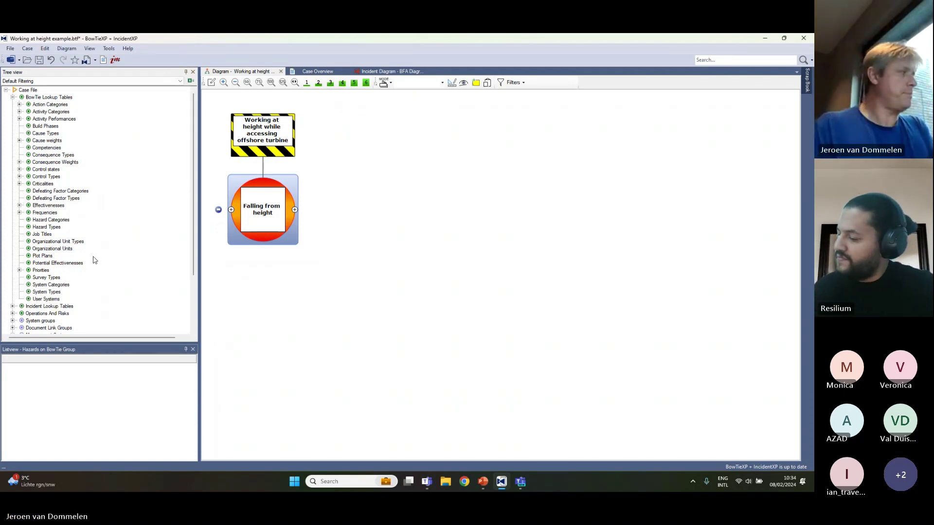
scroll(108, 254, down, 4)
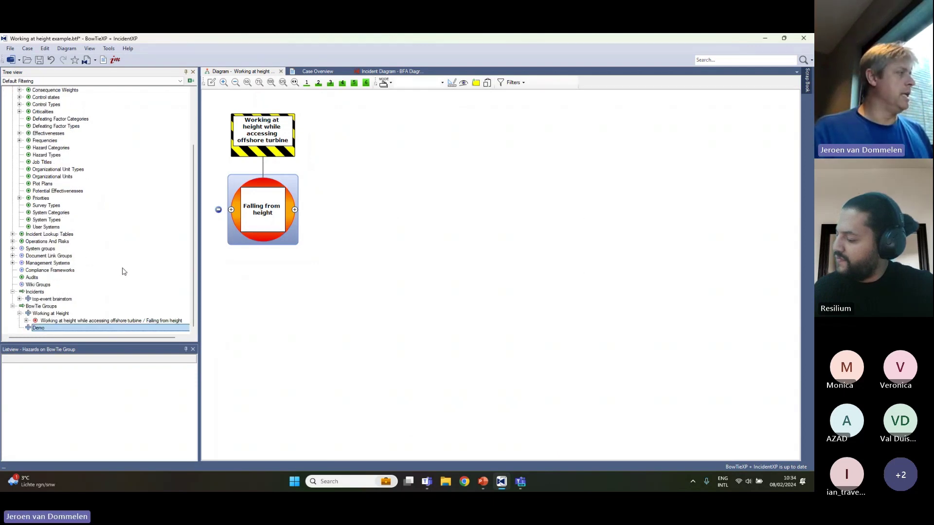
right_click(40, 329)
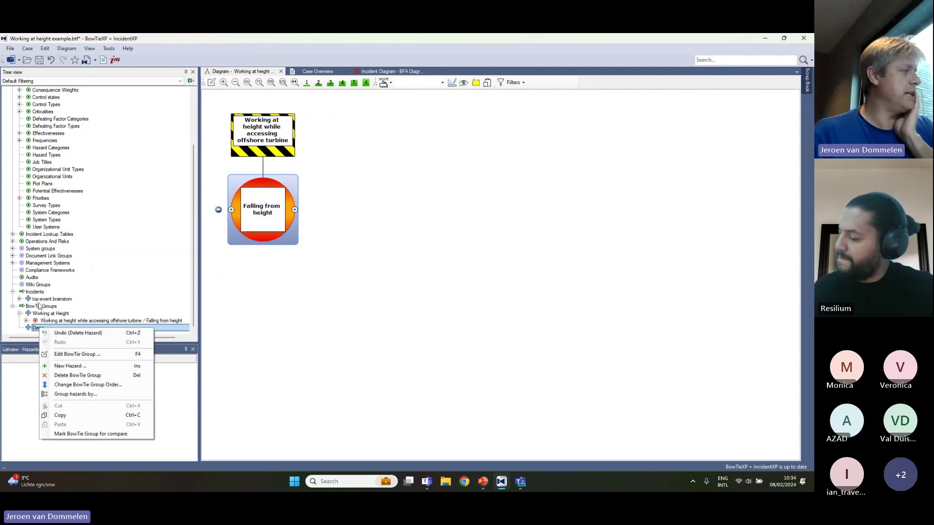
click(67, 368)
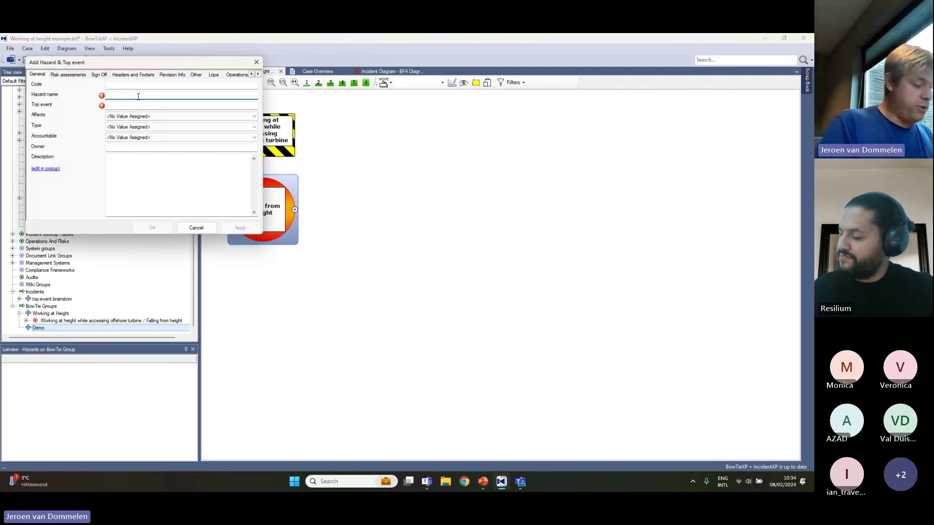
text(Working a)
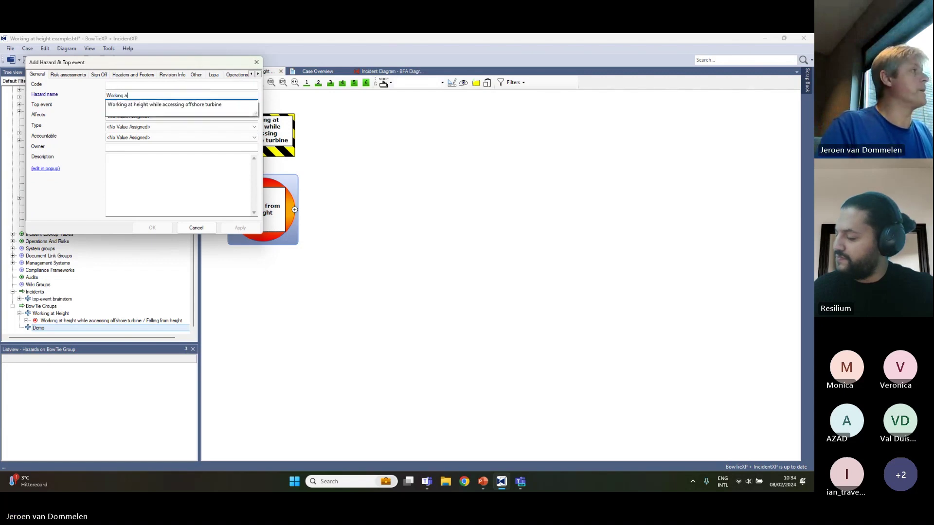
text(t heig)
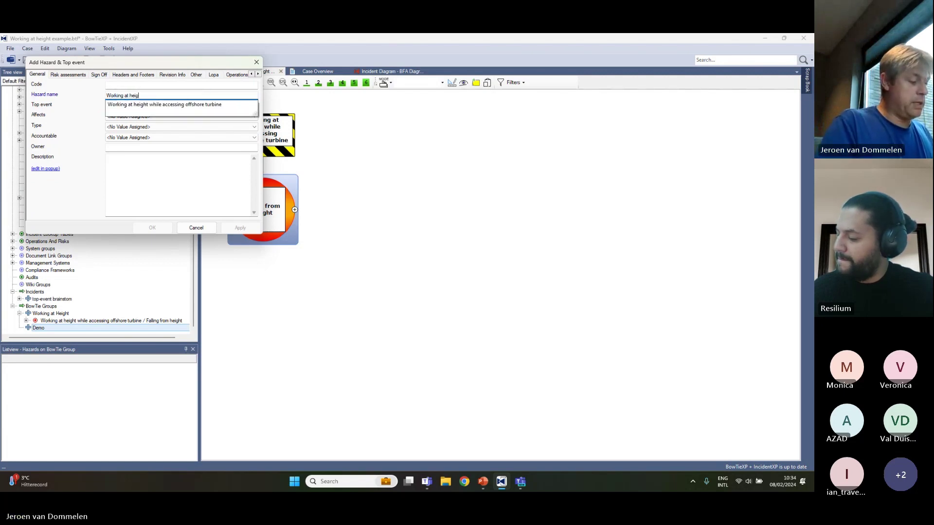
text(ht)
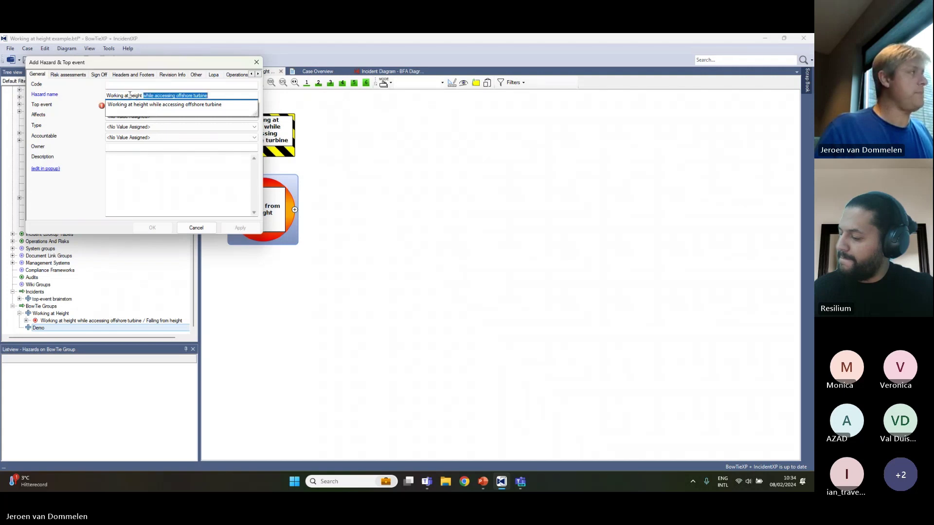
click(343, 201)
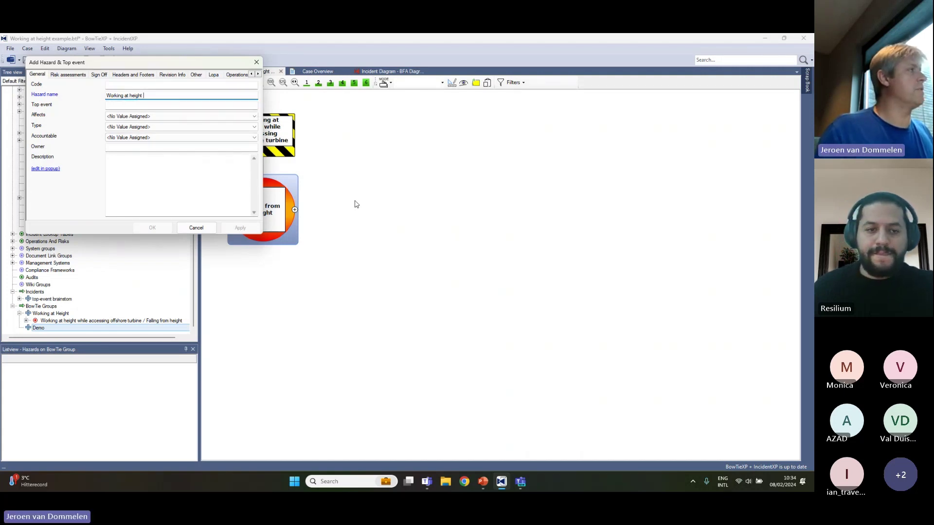
Enter "falling from height" as the new hazard's top event and save the hazard.
click(130, 104)
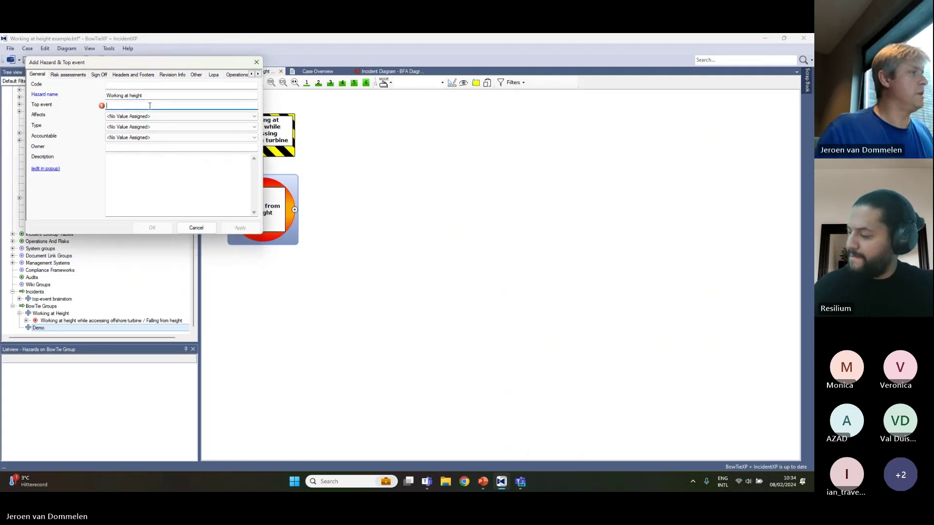
text(falling from )
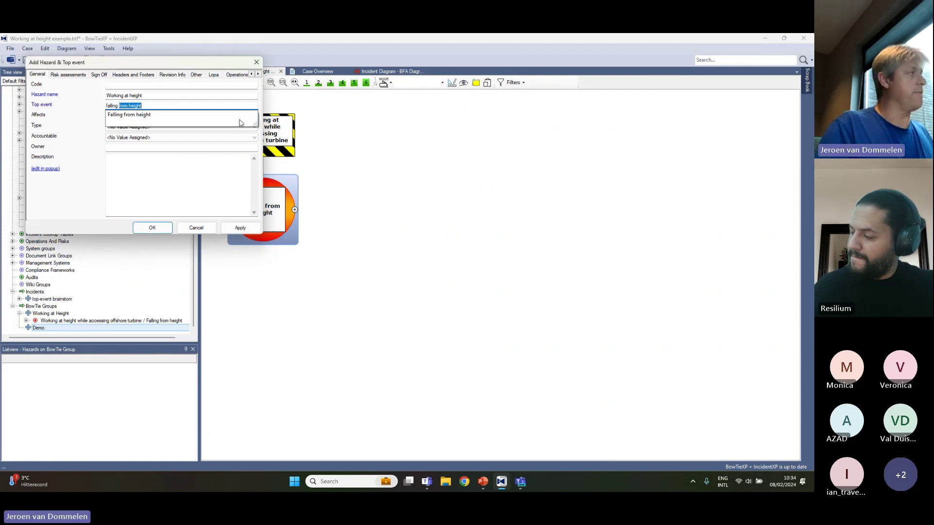
text(height)
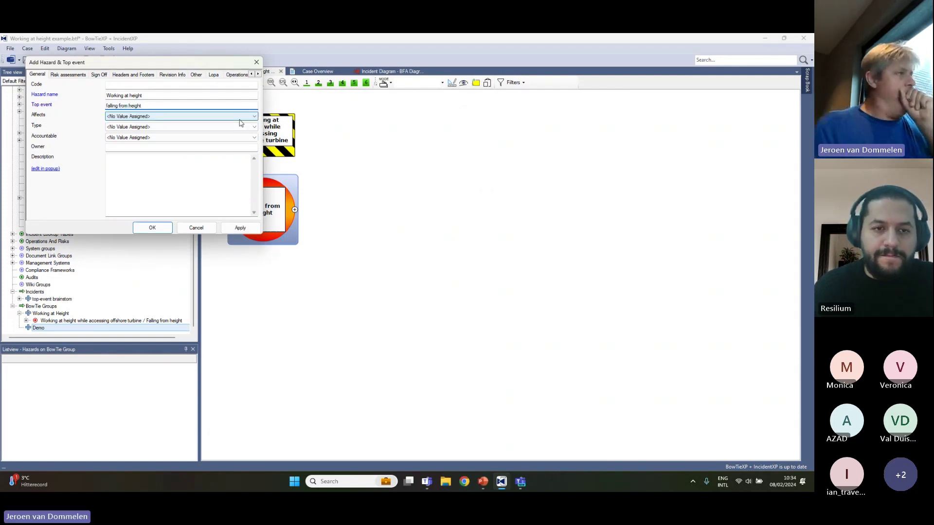
key(Return)
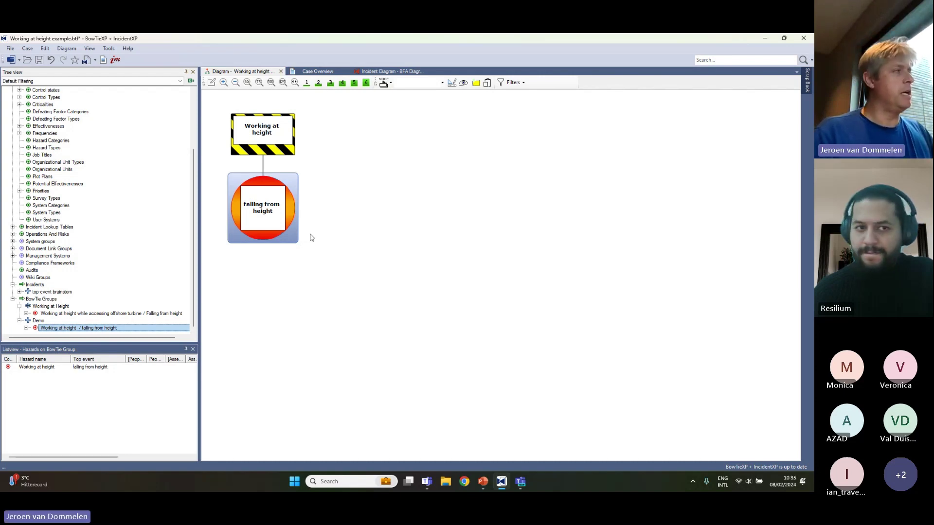
Add a consequence to the "falling from height" top event and name it "Injured person from hitting ground".
mouse_move(308, 210)
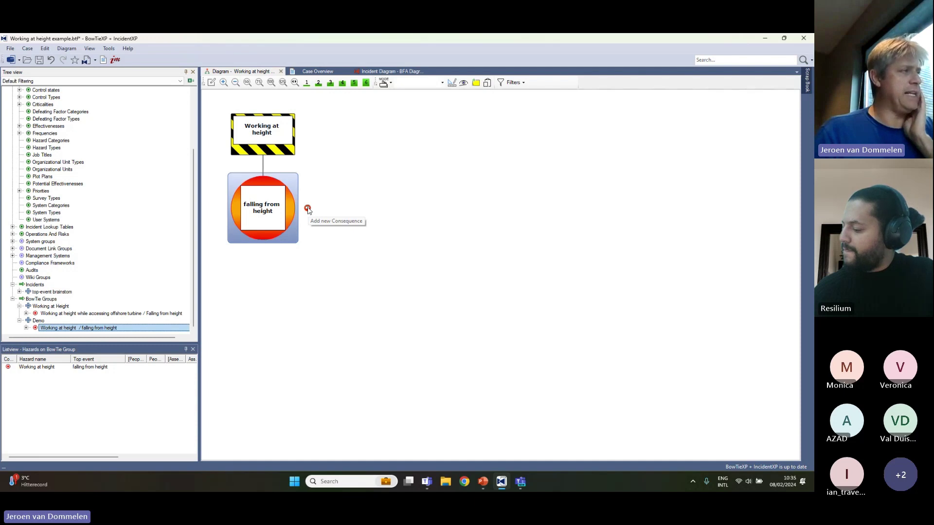
click(308, 209)
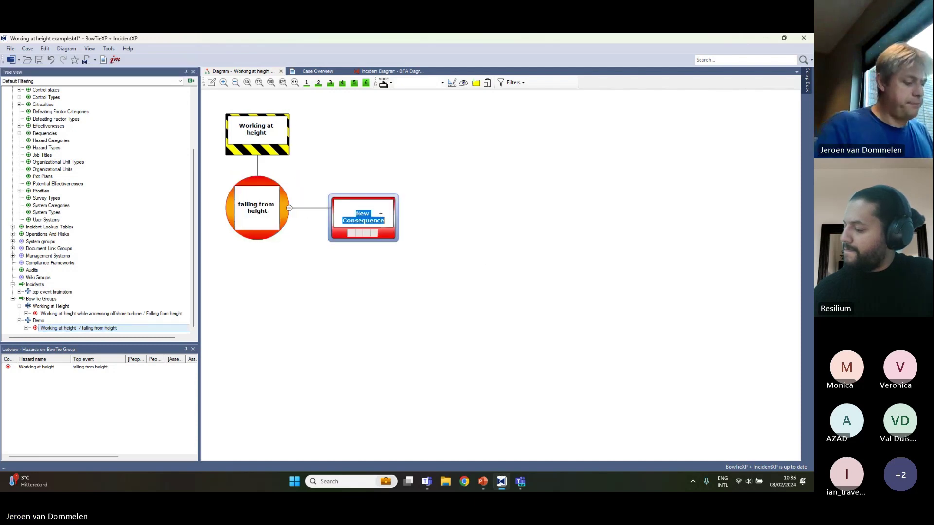
text(Inj)
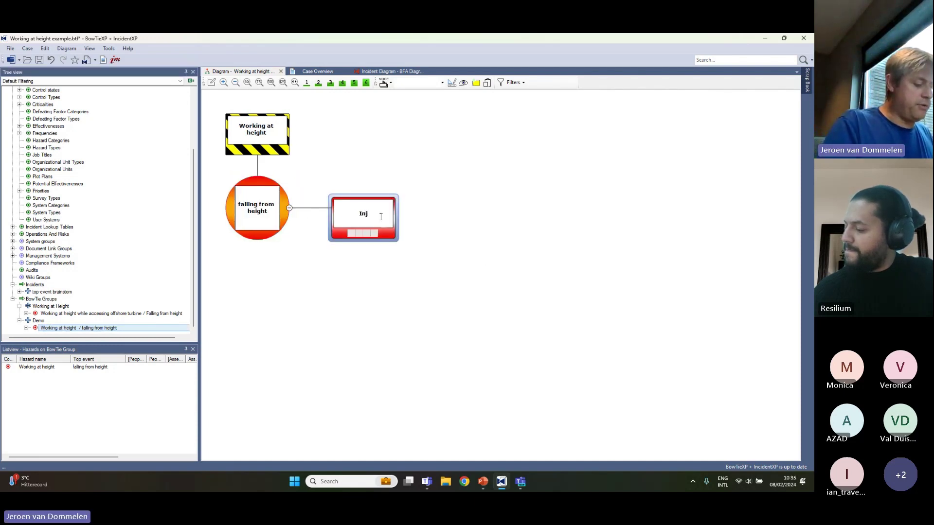
text(ured person)
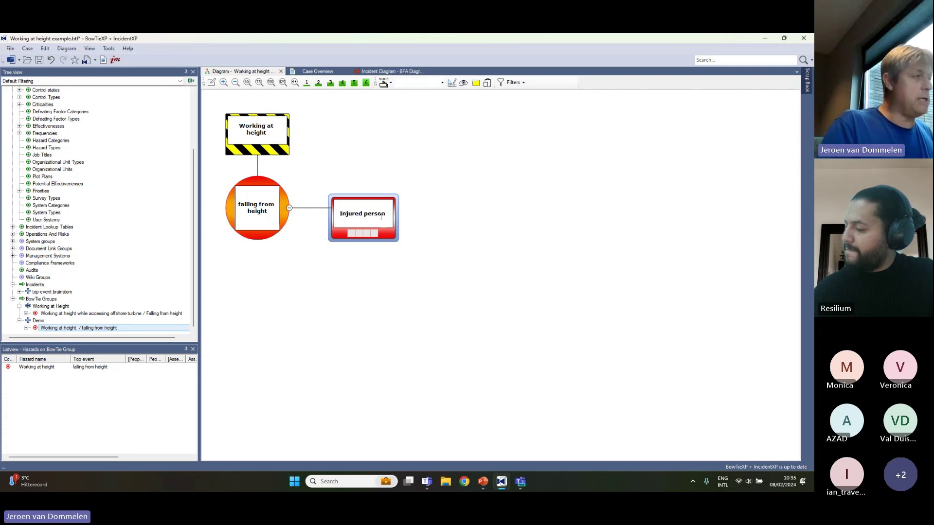
text( from hi)
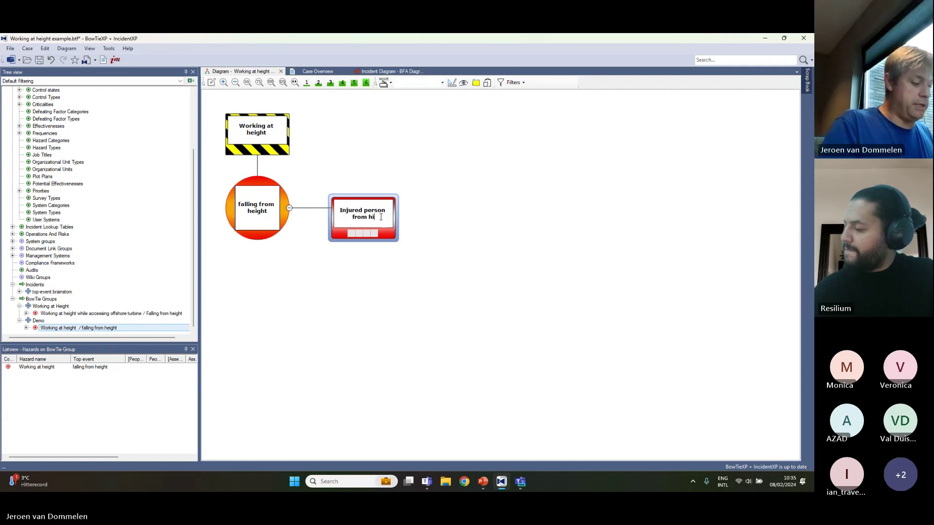
text(tting fround)
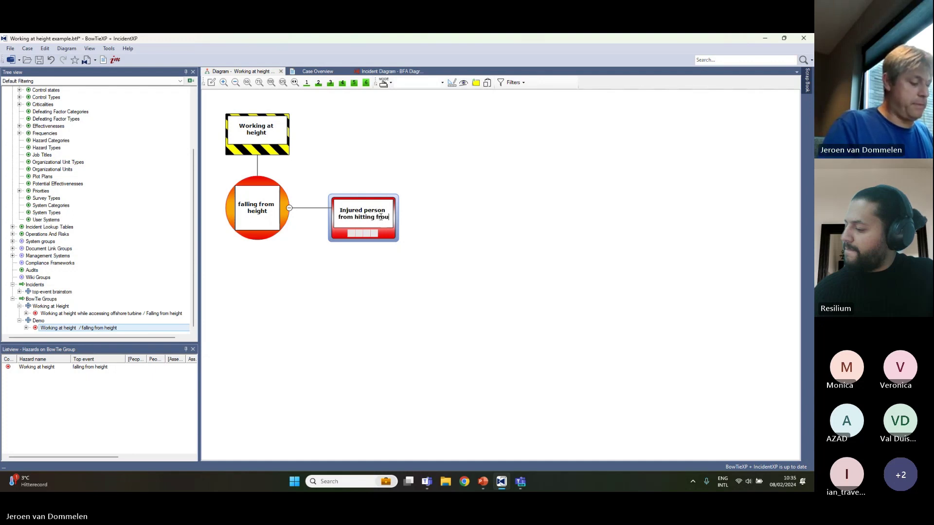
key(Left)
key(Left)
key(Left)
key(Left)
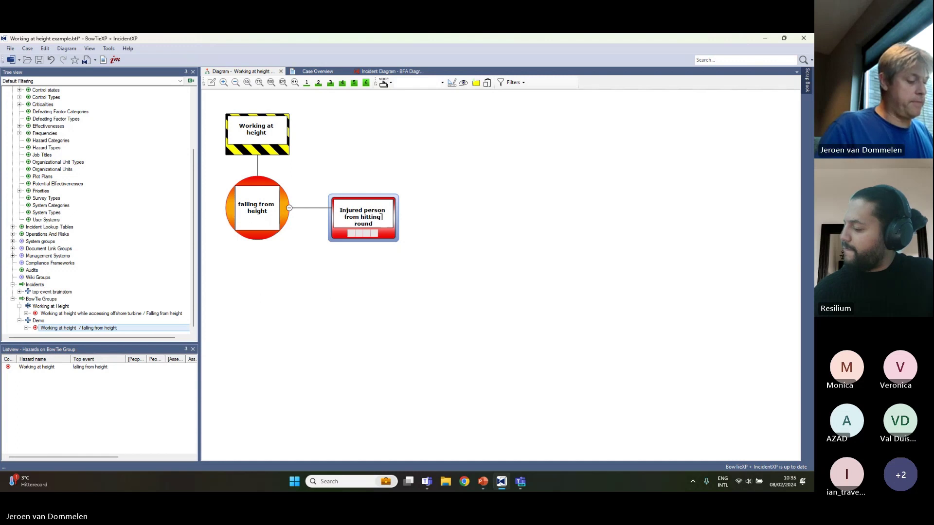
key(BackSpace)
text(g)
key(BackSpace)
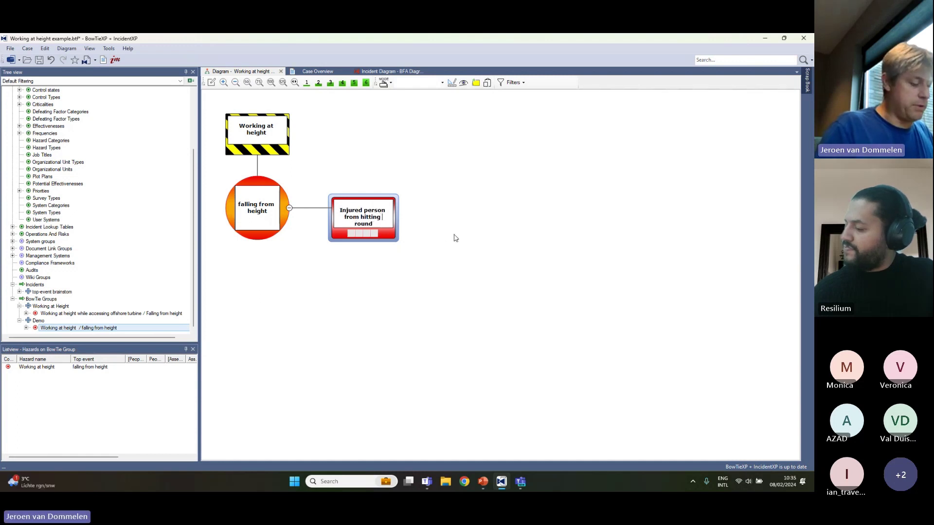
text(g)
key(Return)
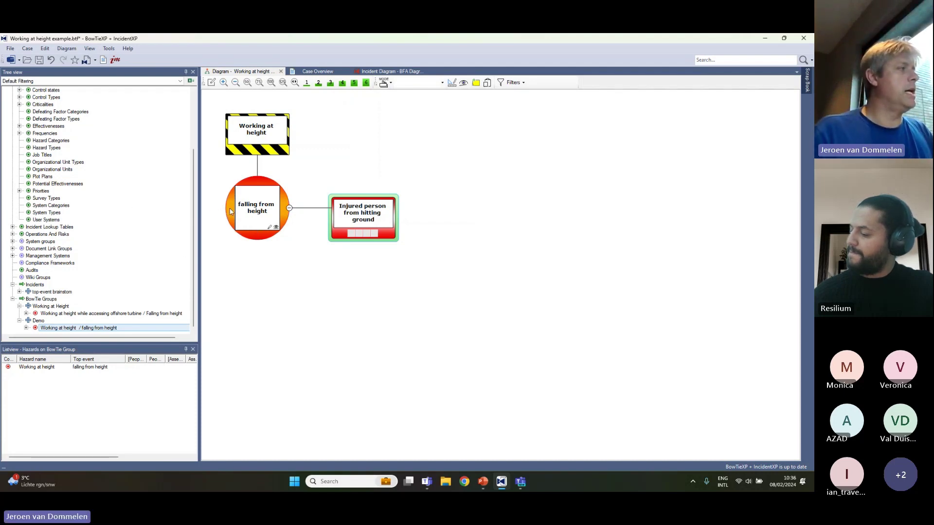
Add a cause to the "falling from height" top event and name it "Slippery conditions".
click(213, 208)
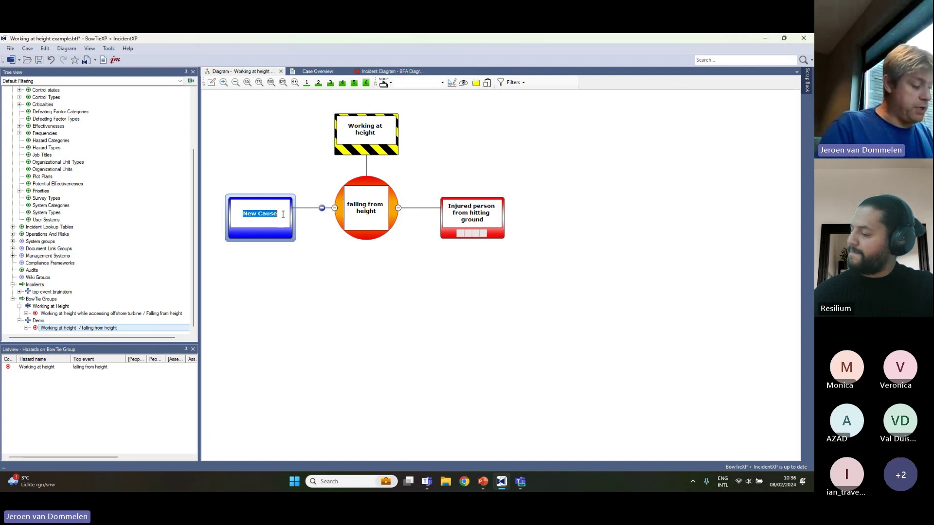
text(Slippe)
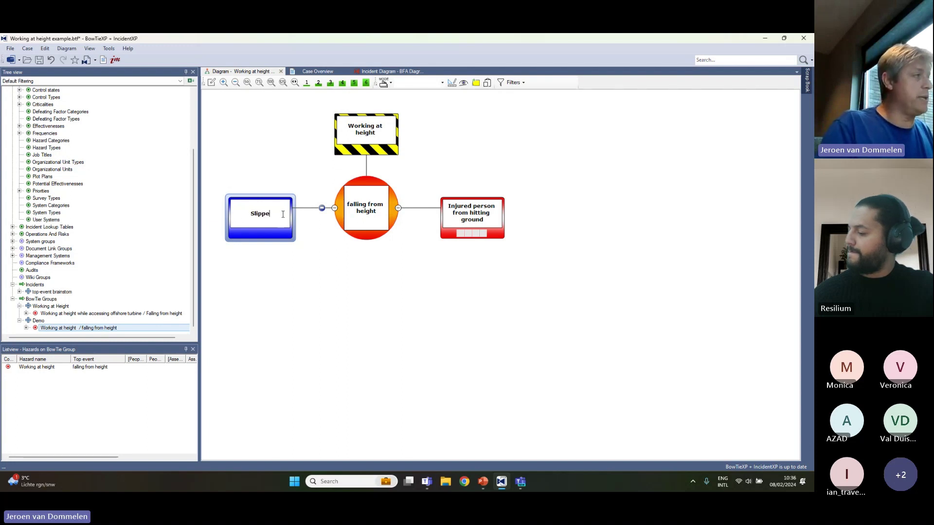
text(ry con)
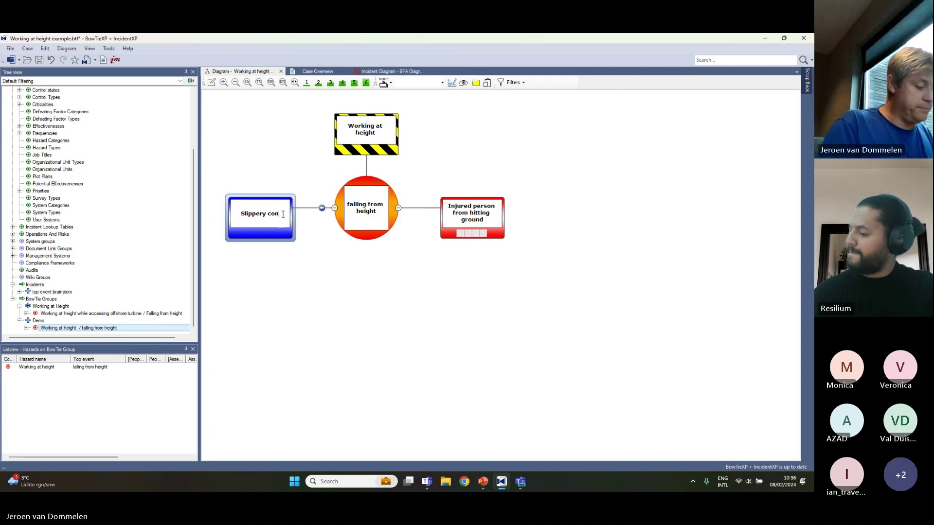
text(ditions)
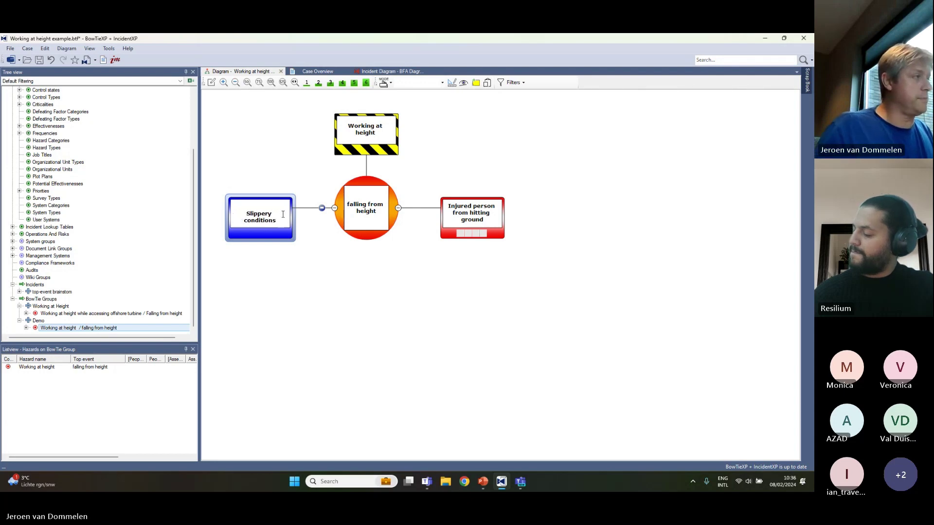
key(Return)
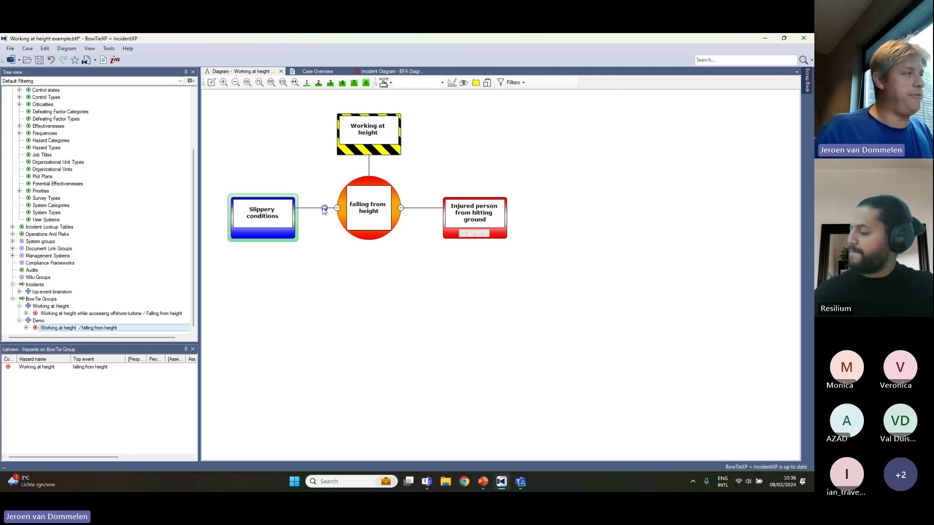
Add a second cause named "High Winds" to the "falling from height" top event.
click(324, 210)
text(H)
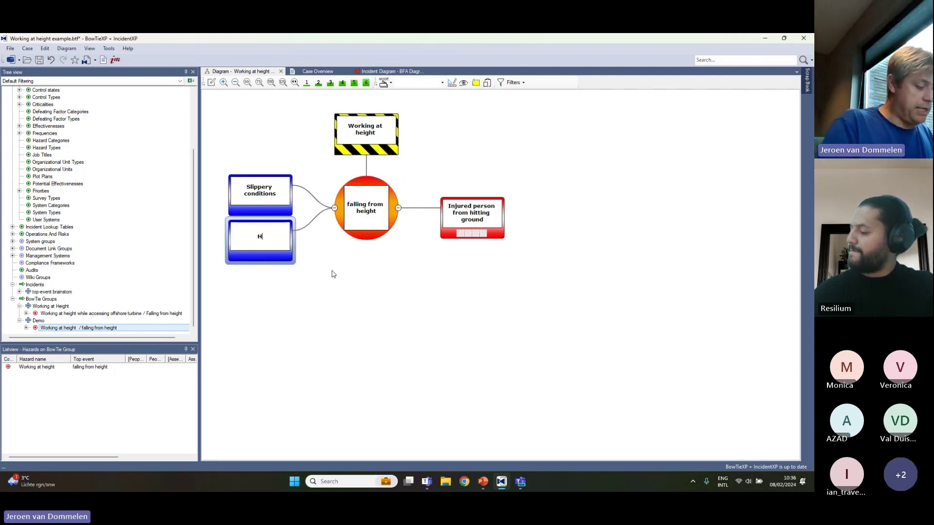
text(igh W)
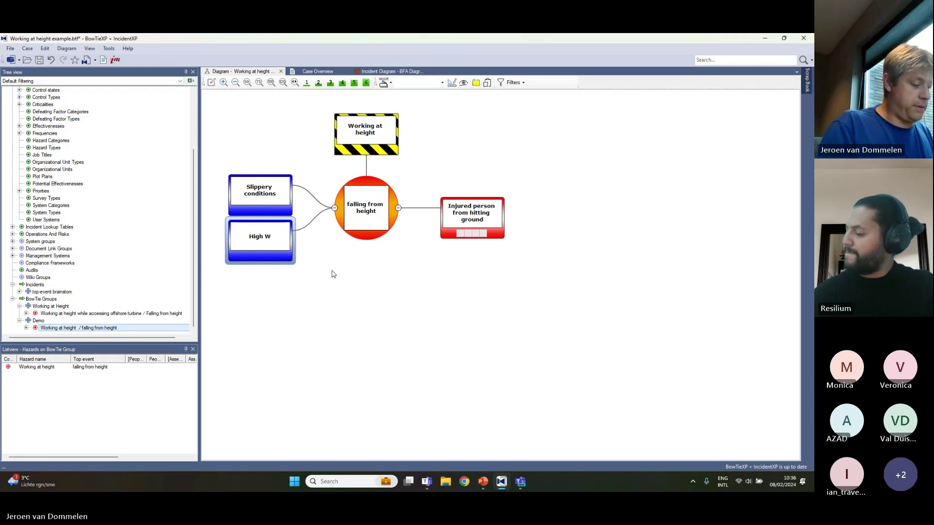
text(inds)
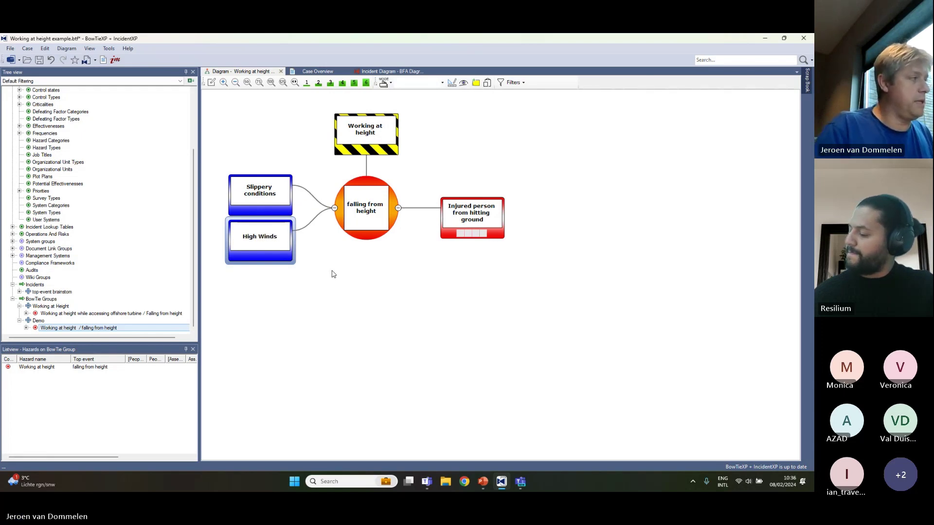
key(Return)
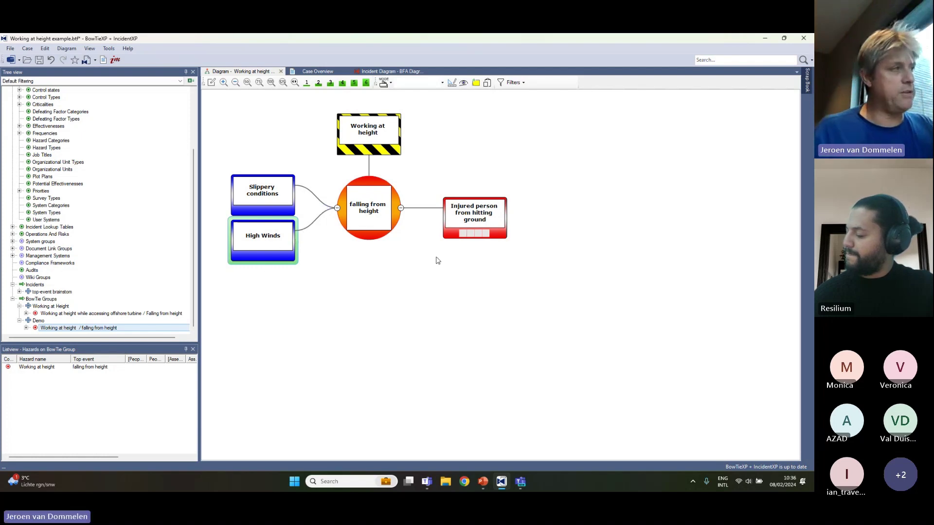
Extend the hazard's name to "Working at height on a scaffold of 2 meters".
click(363, 138)
click(363, 139)
click(379, 137)
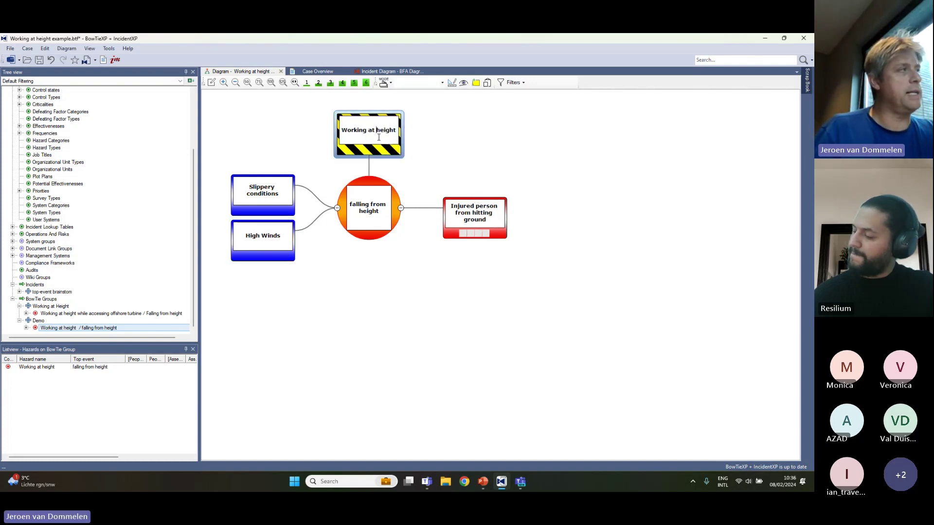
click(396, 130)
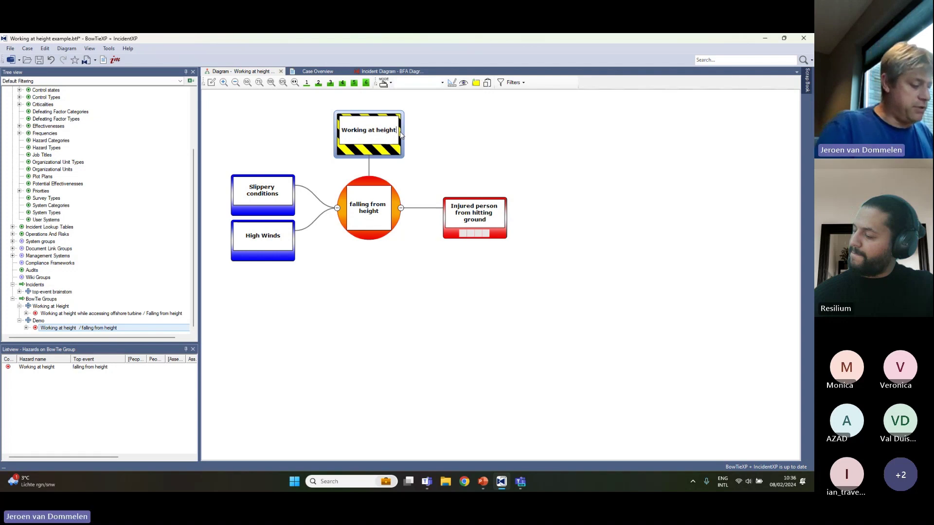
text(on a sc)
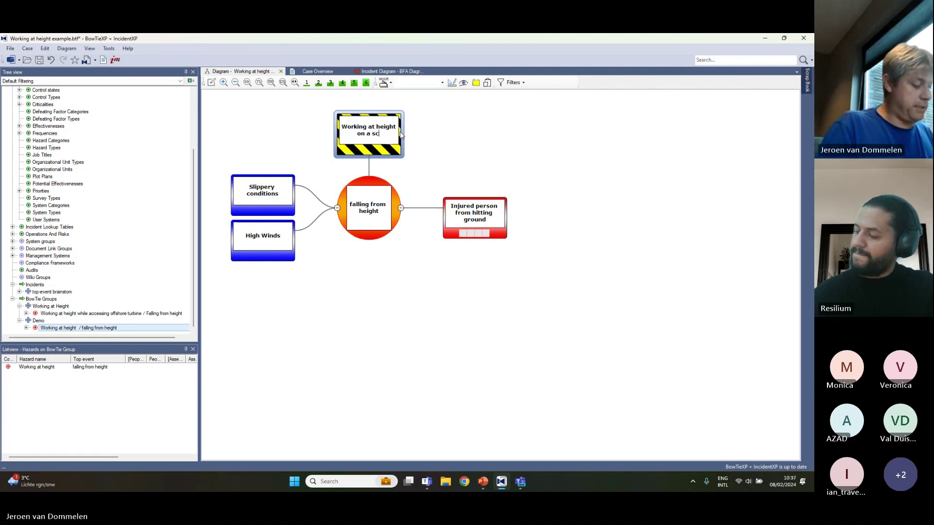
text(affold)
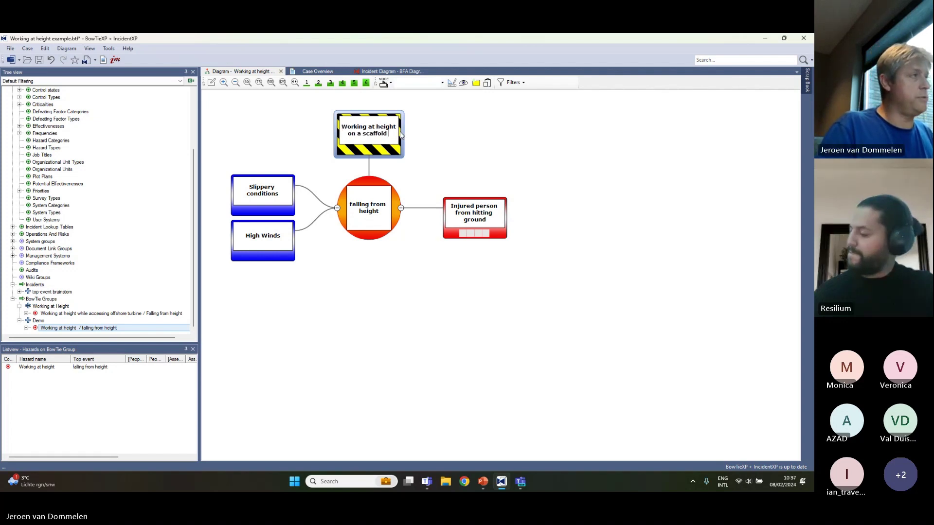
text( of 2 meter)
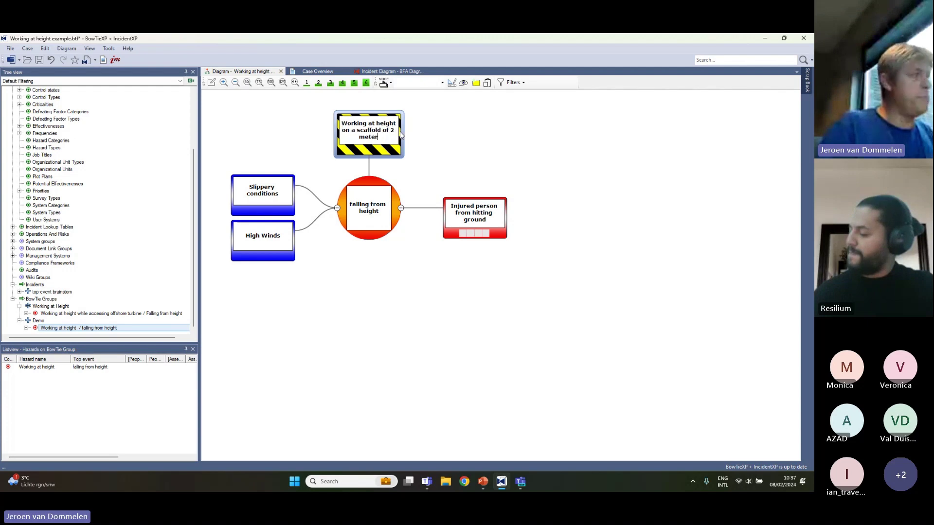
text(s)
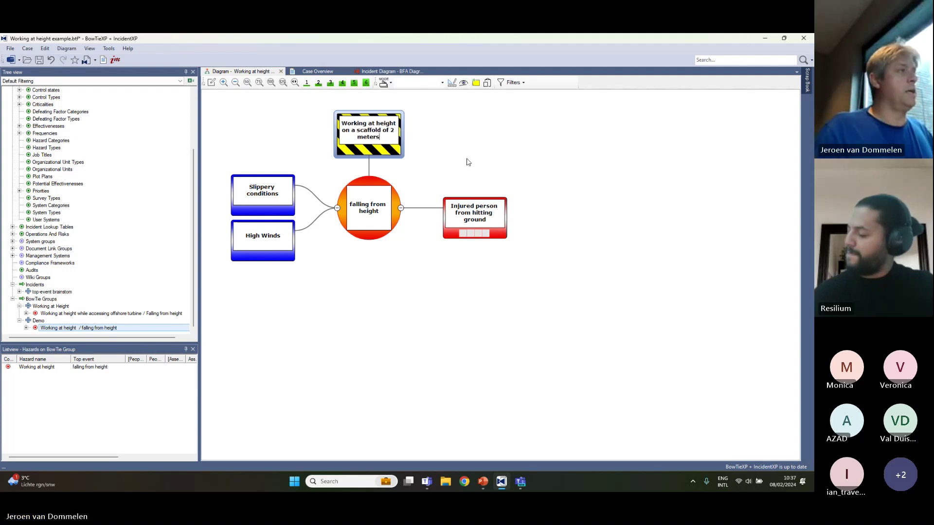
key(Return)
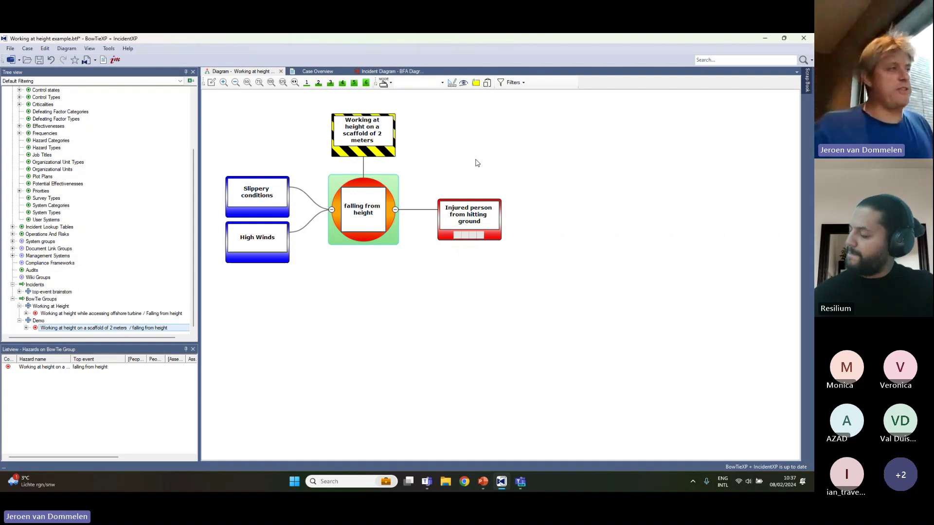
Rate the "Injured person from hitting ground" consequence as C2 (possible, minor injury) in the People risk matrix.
click(460, 236)
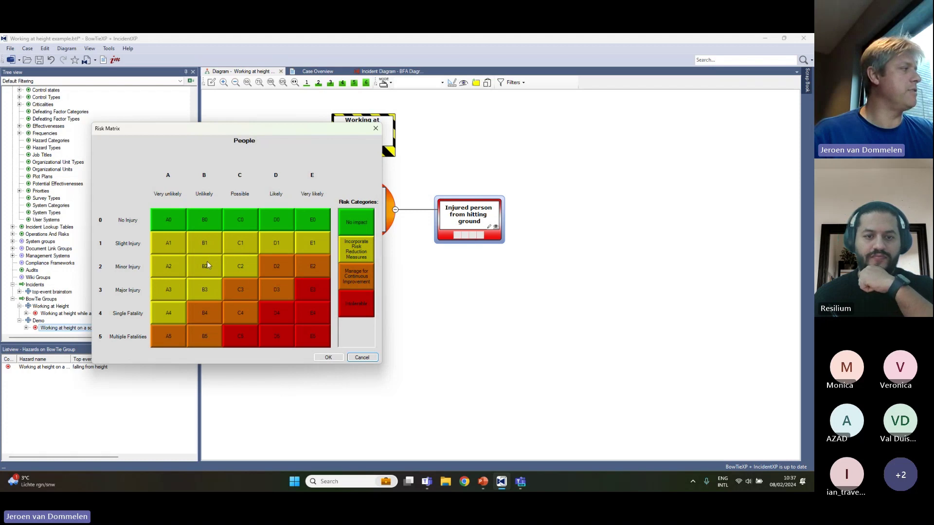
click(241, 266)
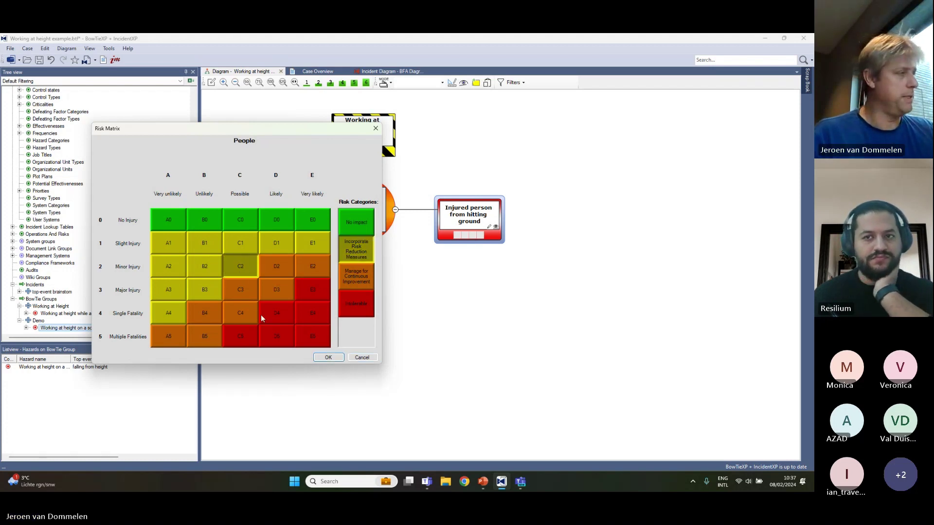
click(328, 357)
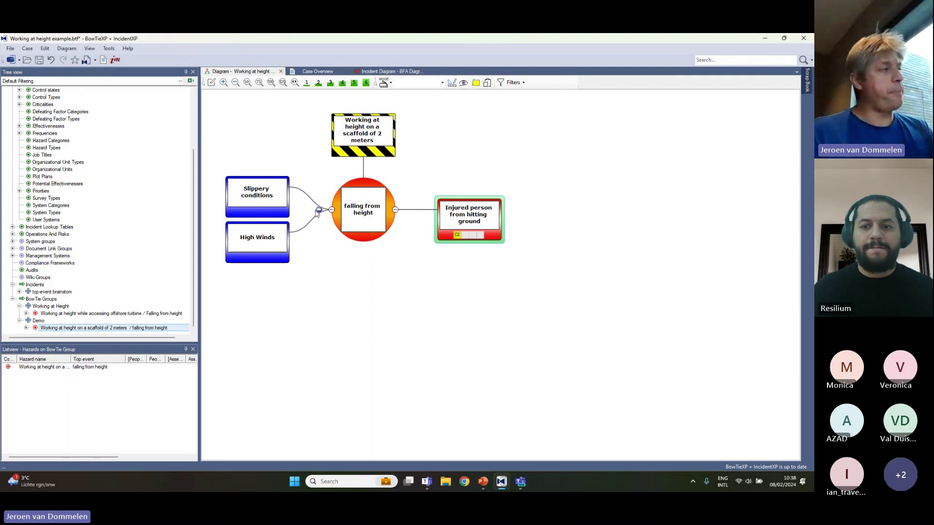
Add three more consequences to the "falling from height" top event, leaving their default names.
click(408, 209)
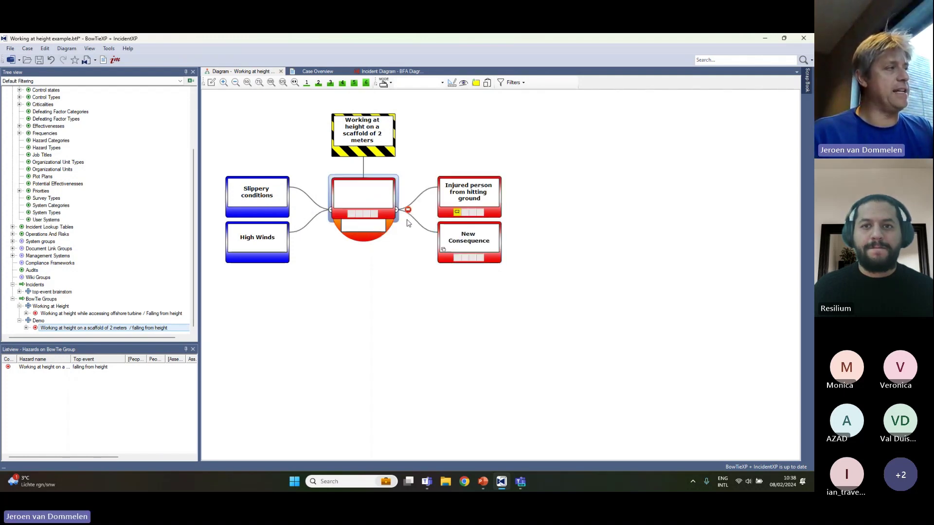
click(408, 209)
click(407, 210)
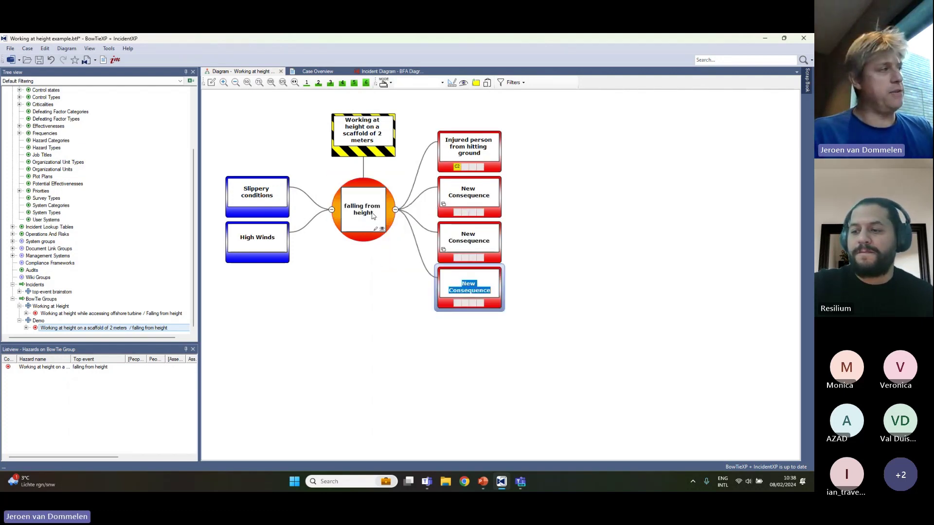
Rename the first new consequence below "Injured person from hitting ground" as "dropped object".
click(473, 196)
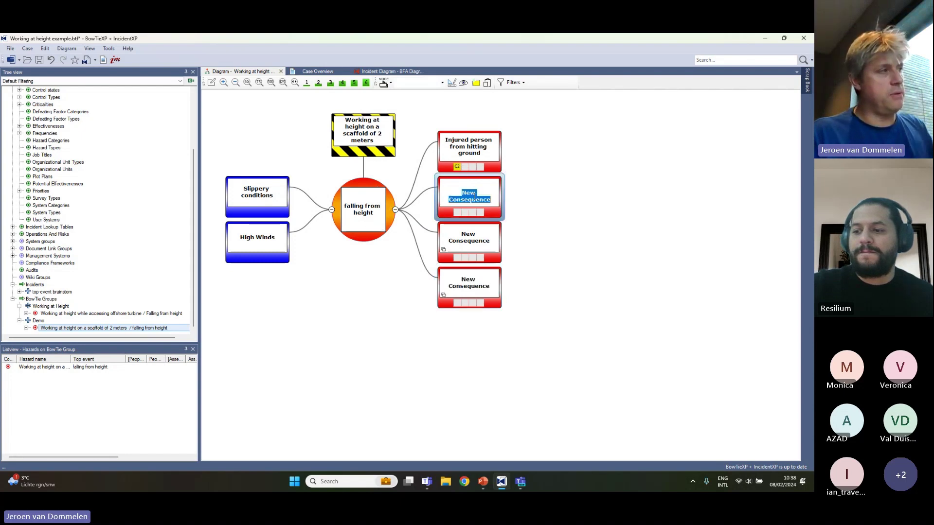
text(droope)
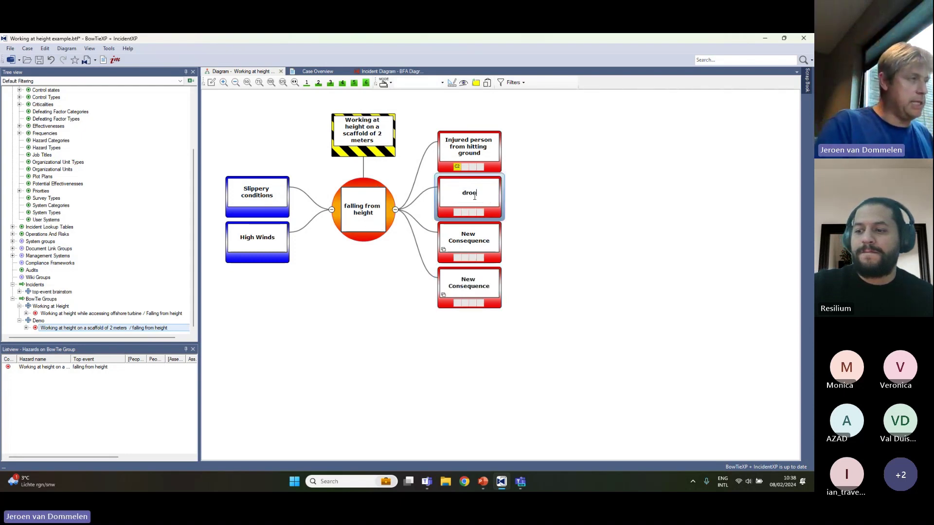
key(BackSpace)
key(BackSpace)
key(BackSpace)
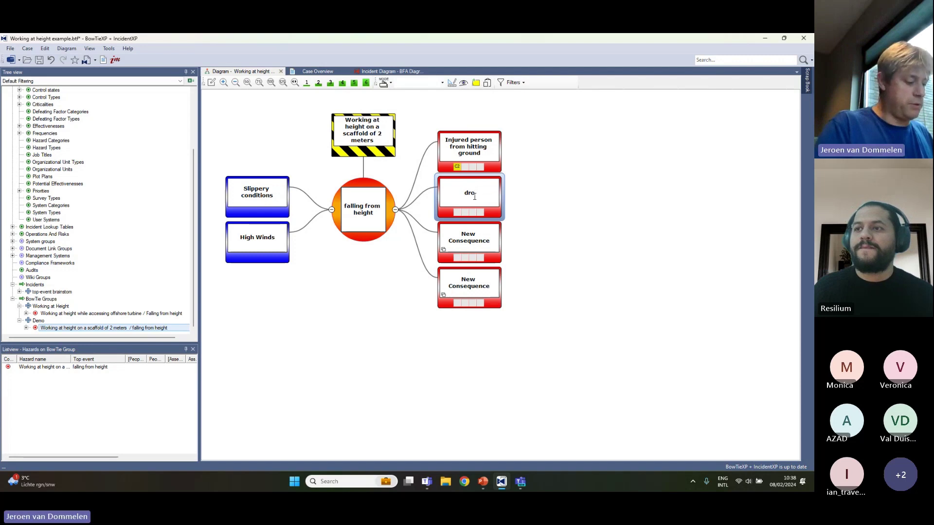
text(pped obje)
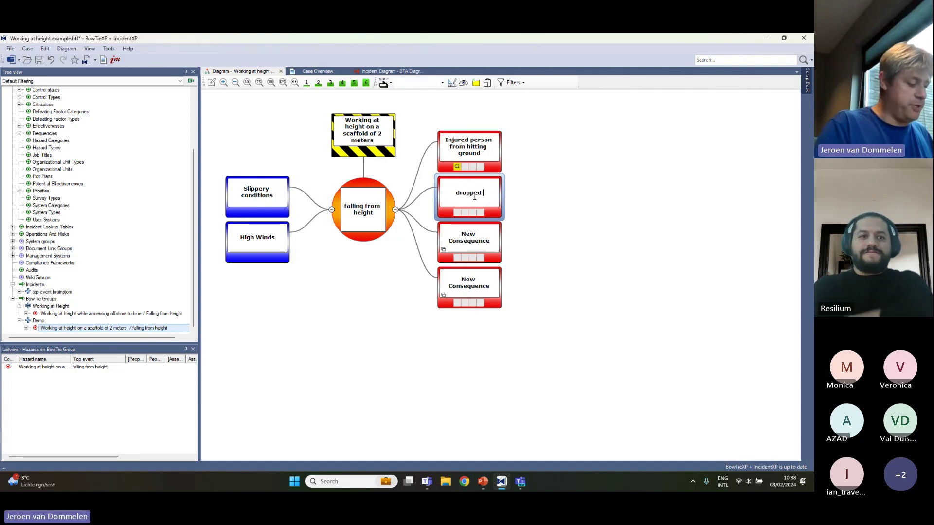
text(c)
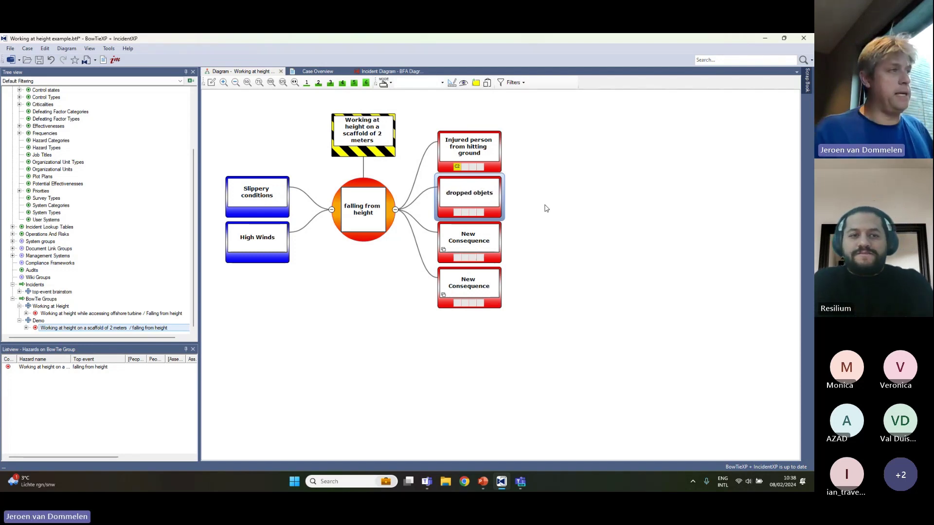
text(t)
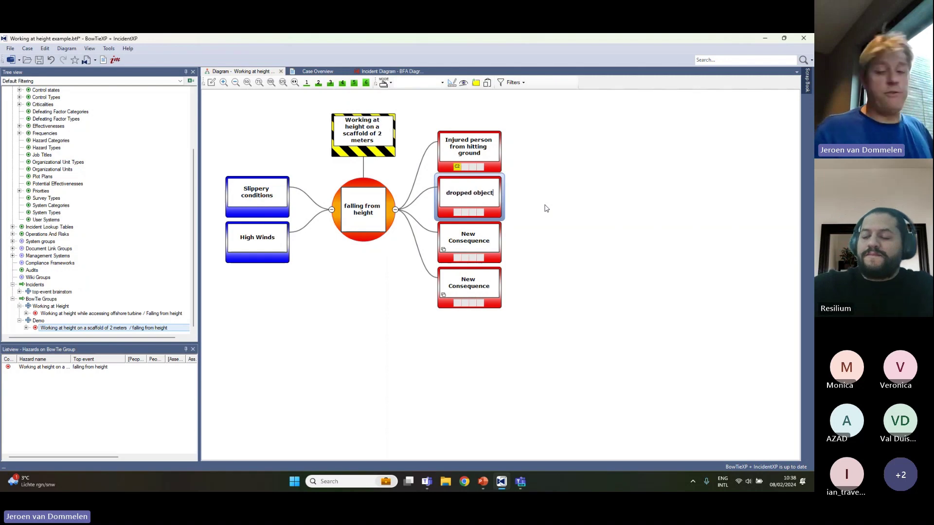
key(Return)
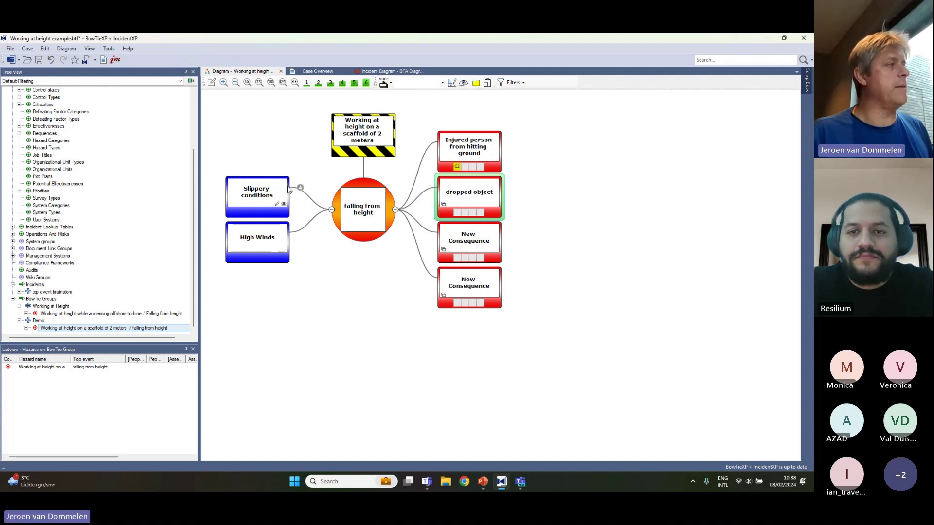
Add a control to the "Slippery conditions" cause and name it "Wearing the right shoes".
click(300, 187)
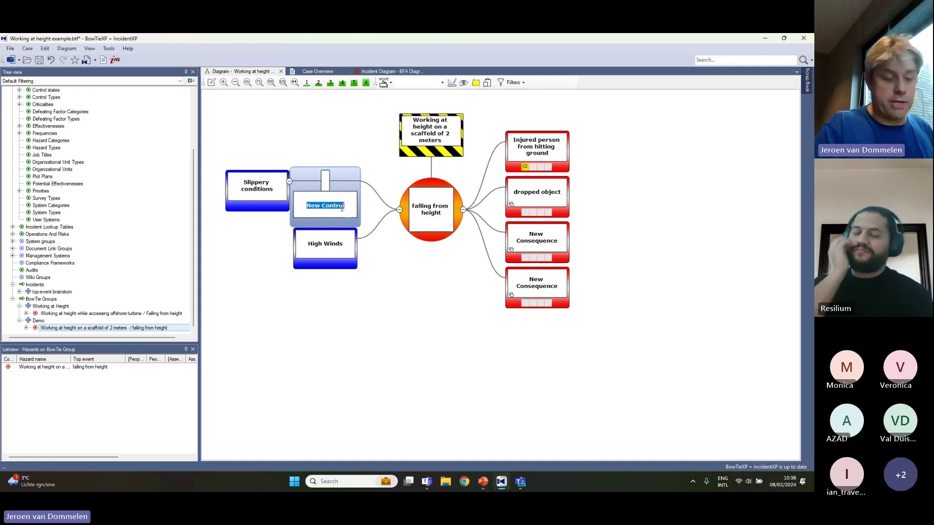
text(W)
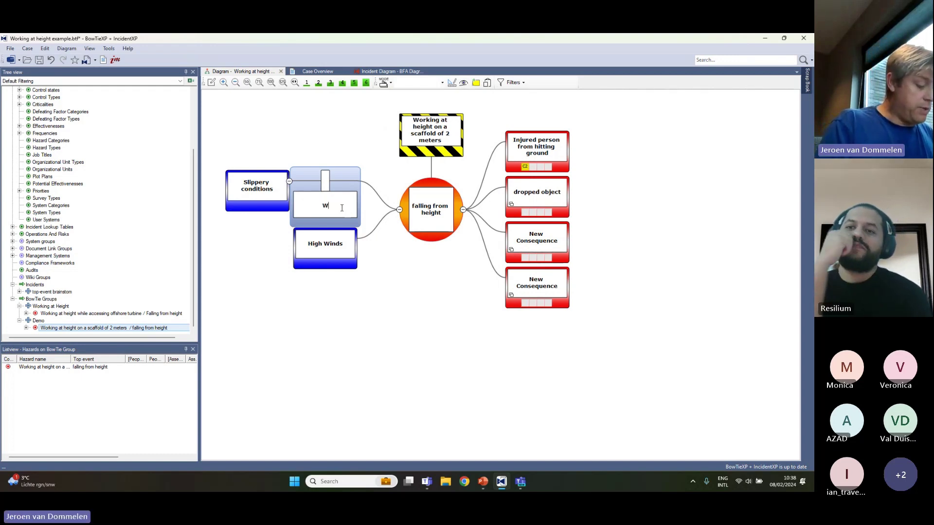
text(earing th)
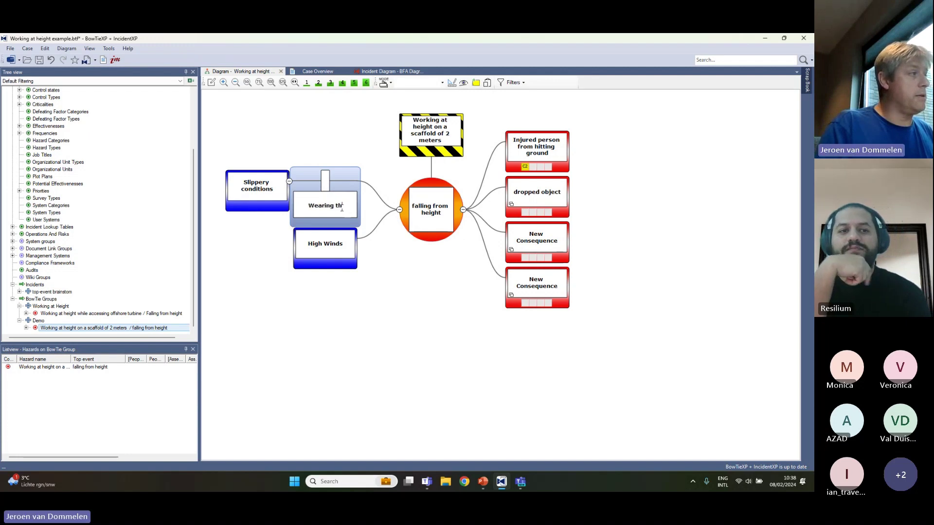
text(e right shoe)
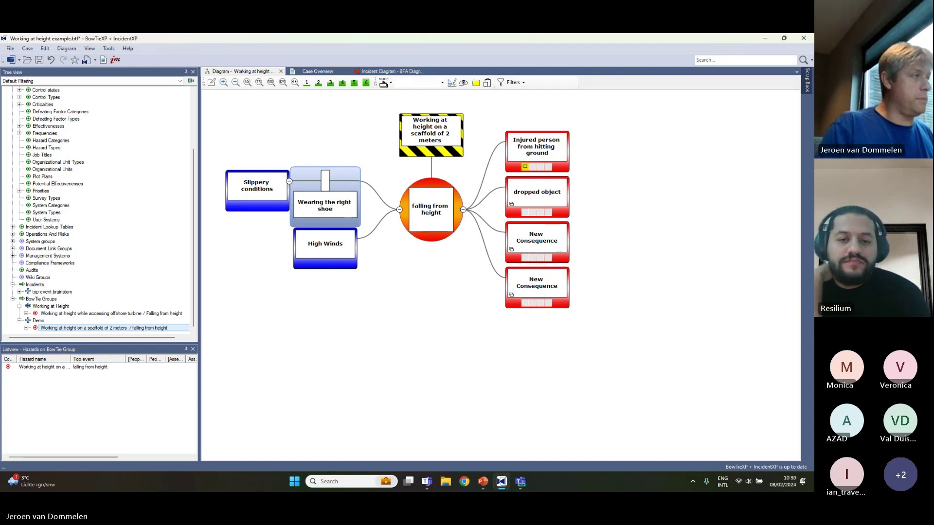
text(s)
click(398, 277)
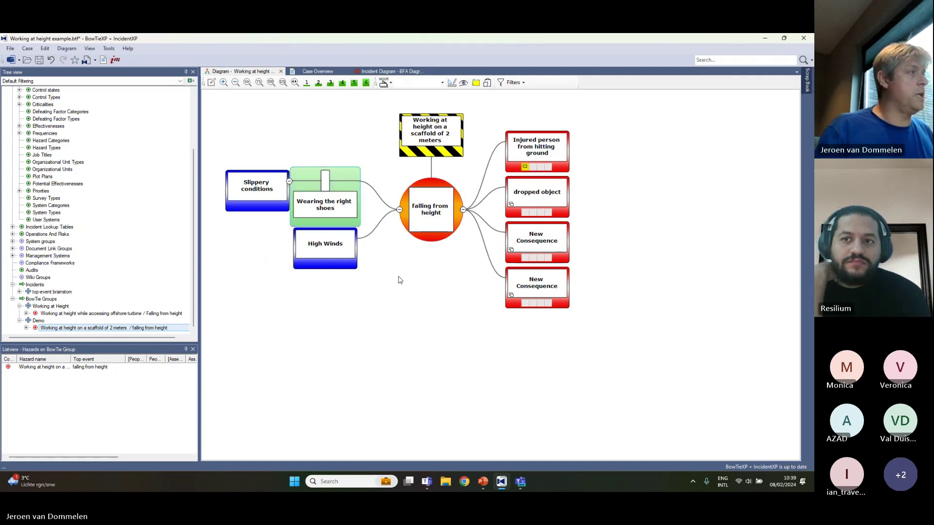
Add a second control named "railing" after "Wearing the right shoes" on the "Slippery conditions" branch.
click(358, 183)
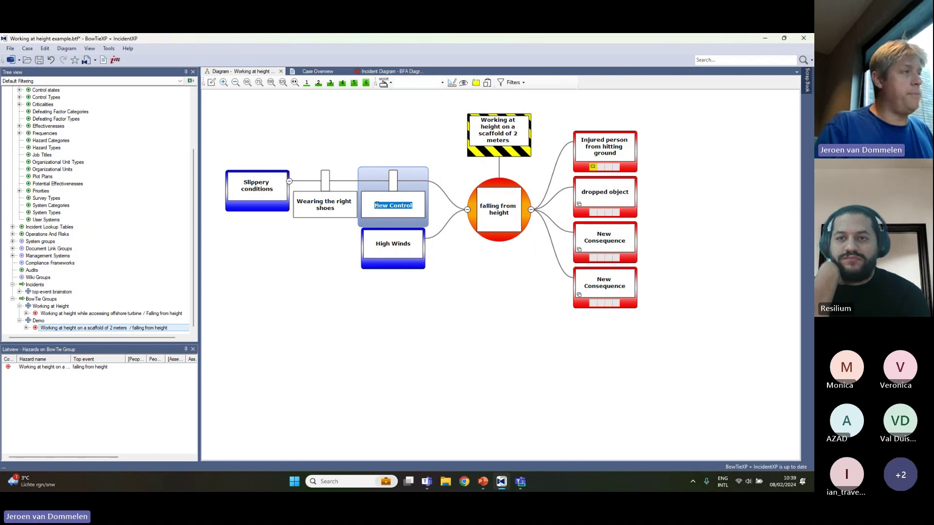
text(railing)
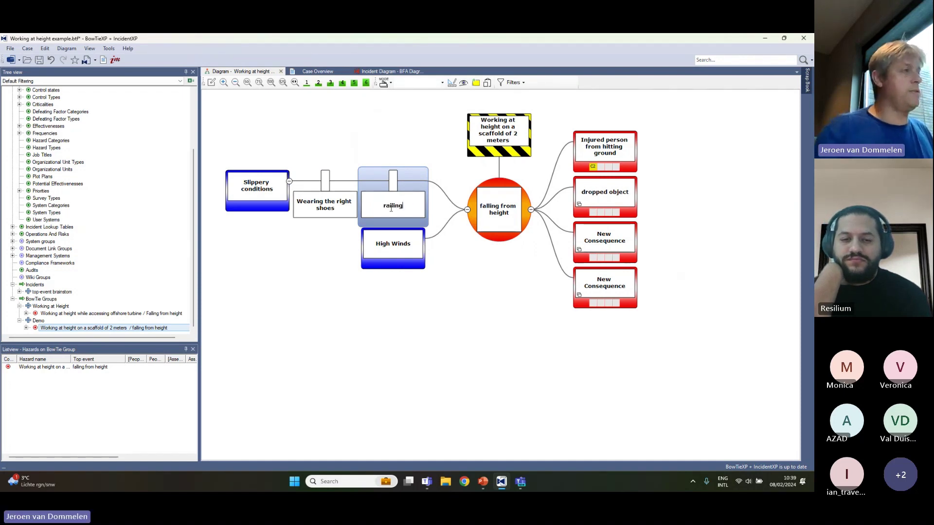
click(461, 303)
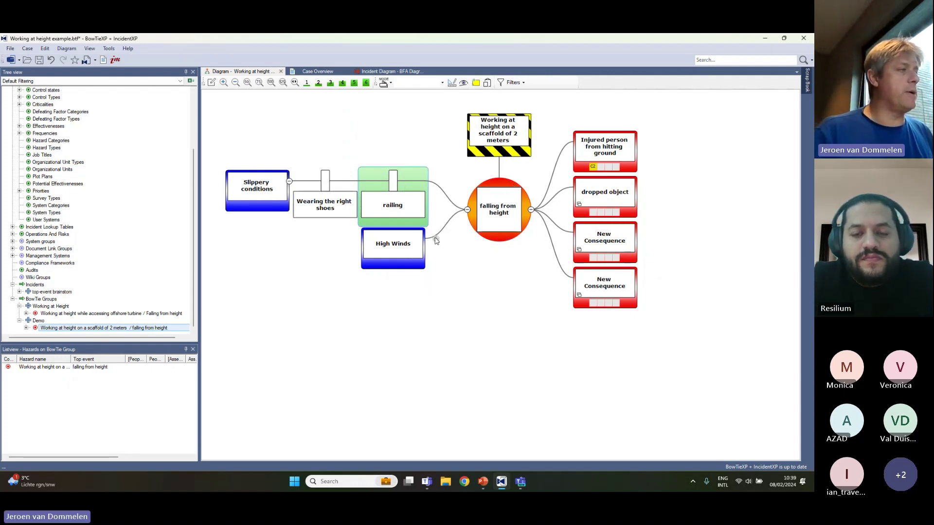
Add a control to the "High Winds" cause and name it "Check weather conditions".
click(437, 239)
double_click(400, 263)
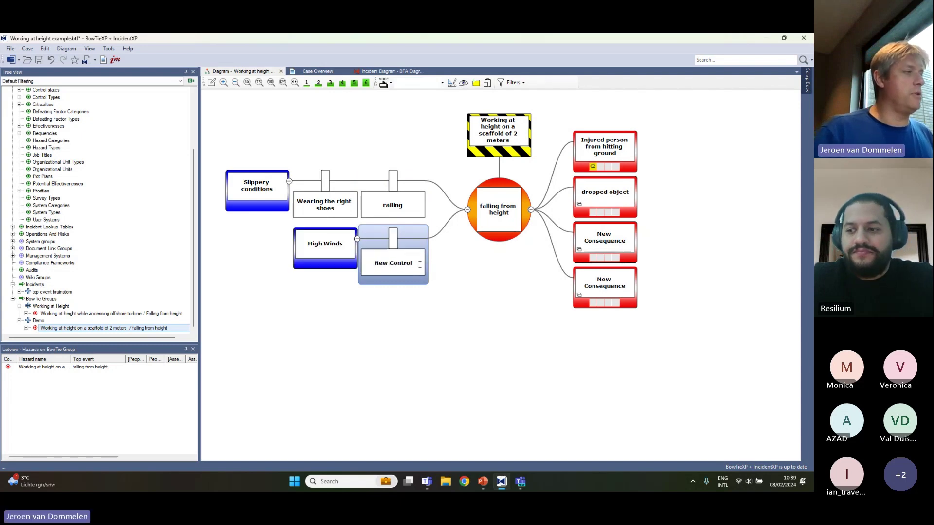
drag(403, 263, 360, 263)
text(Check )
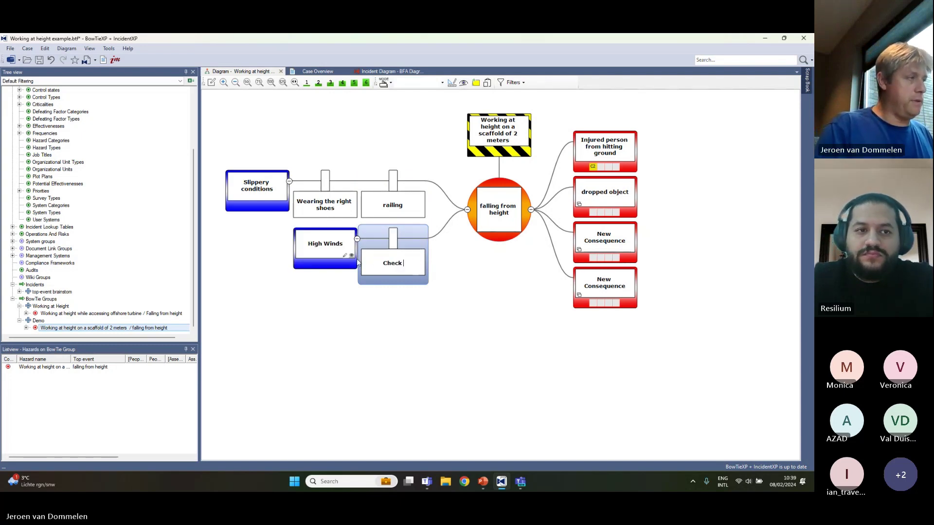
text(weather con)
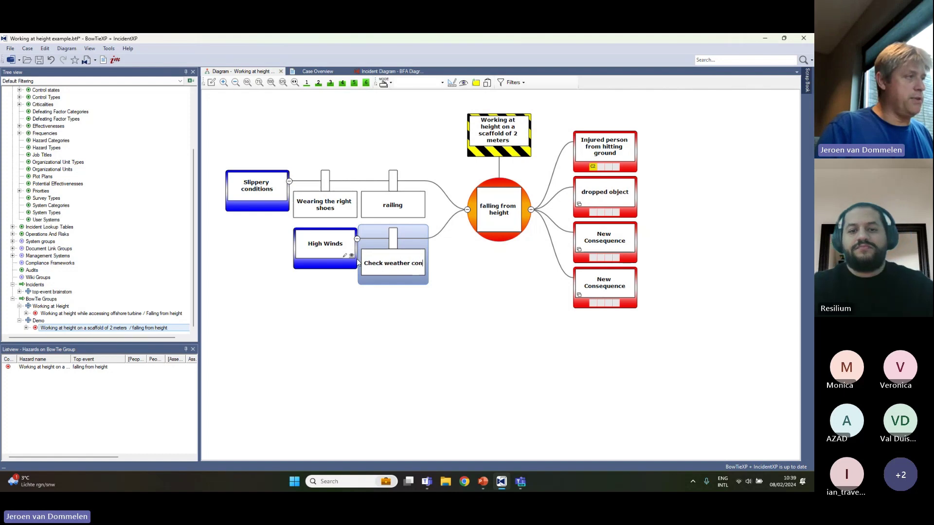
text(ditions)
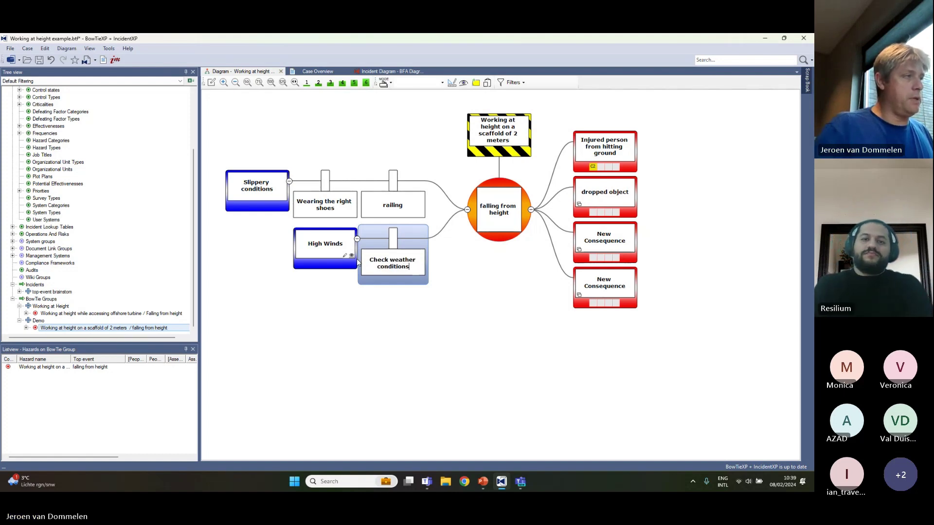
click(477, 315)
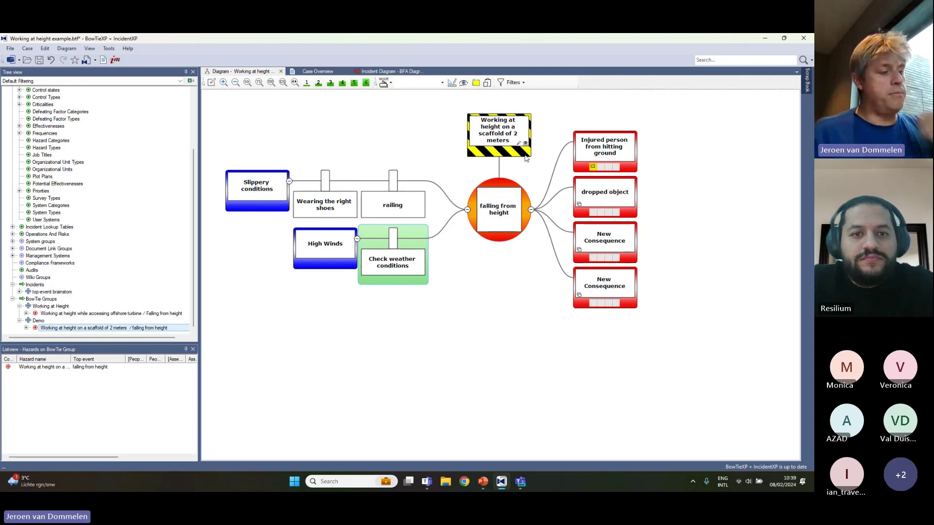
click(516, 270)
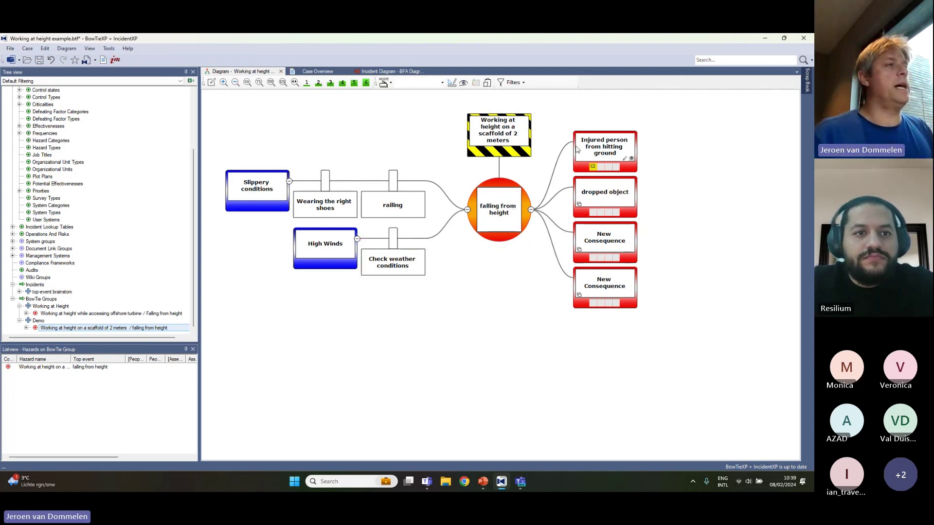
Add a control to the "Injured person from hitting ground" consequence and name it "harnass".
mouse_move(564, 144)
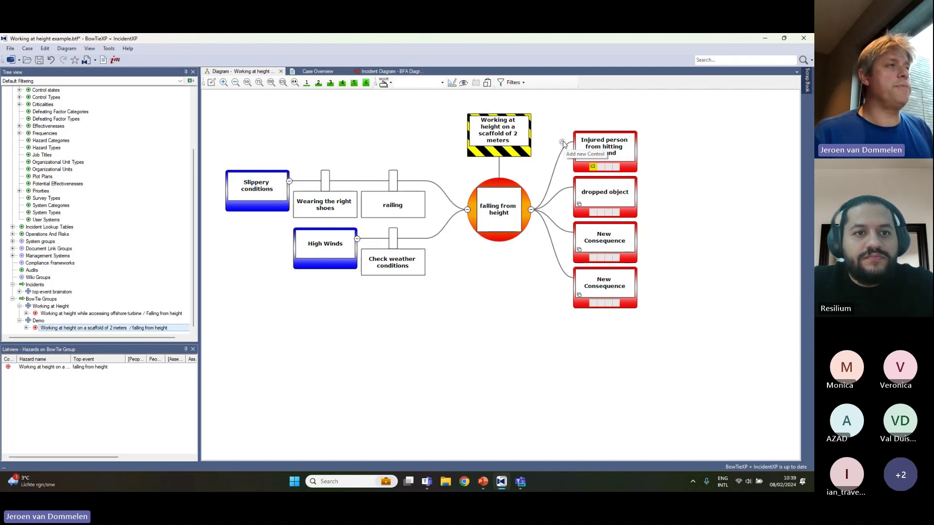
click(562, 143)
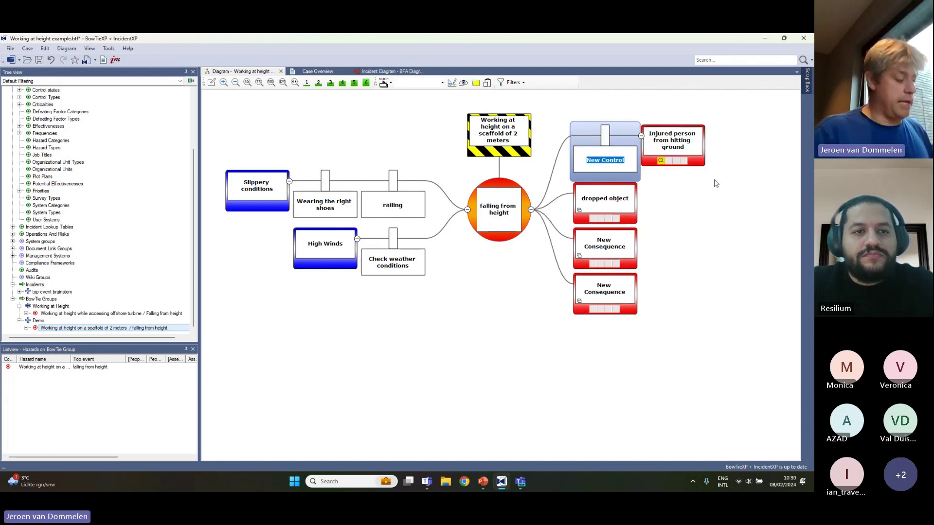
text(harnass)
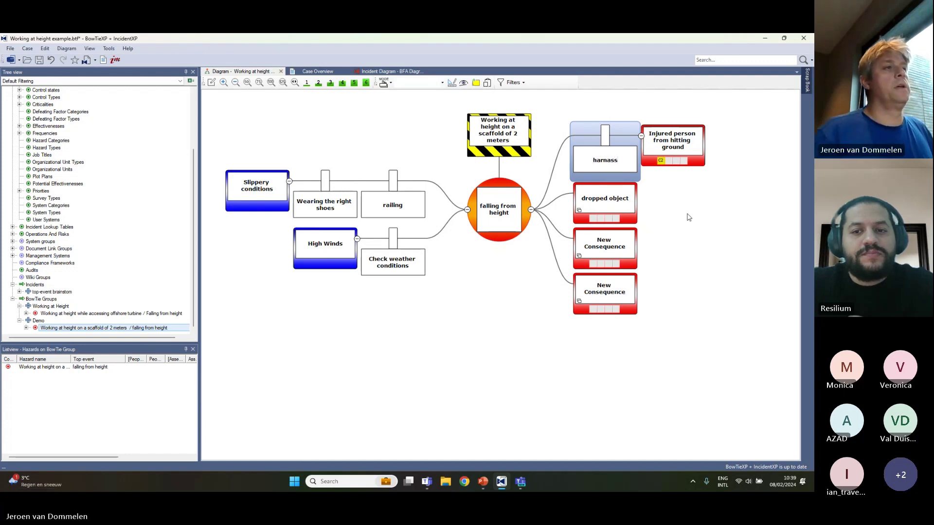
key(Return)
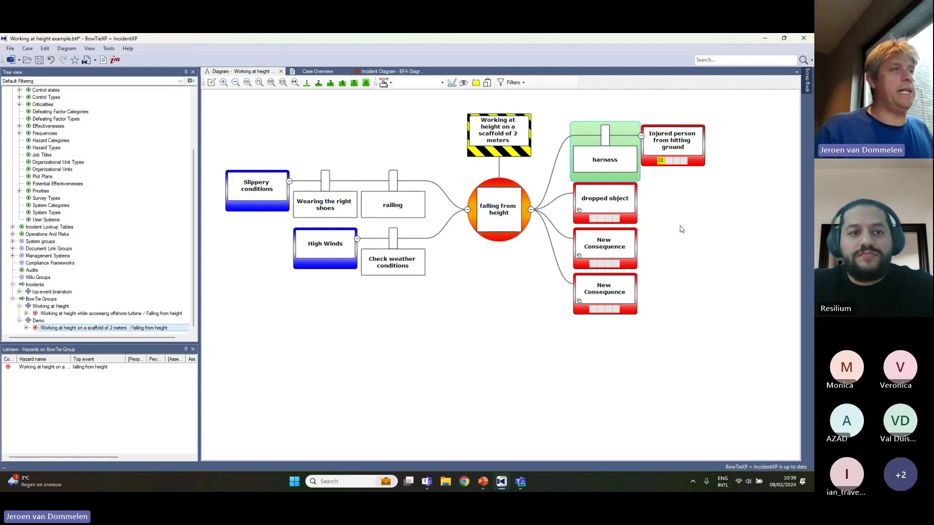
Rename the "harnass" control on the "Injured person from hitting ground" branch as "using the harnass".
drag(605, 161, 596, 162)
double_click(596, 162)
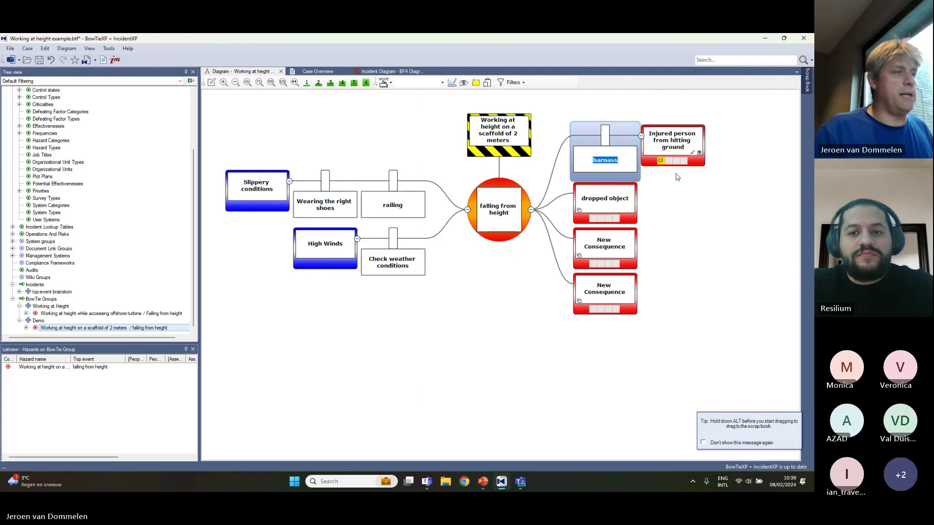
key(Home)
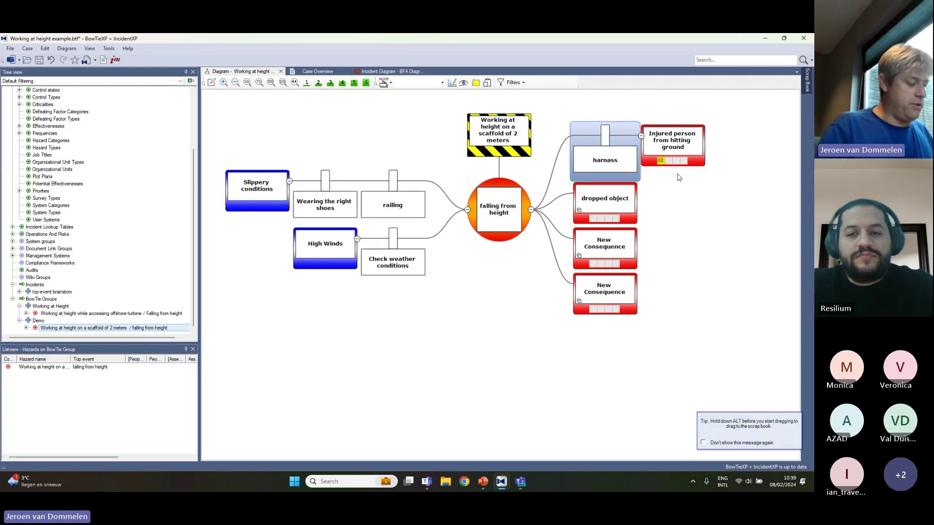
text(us)
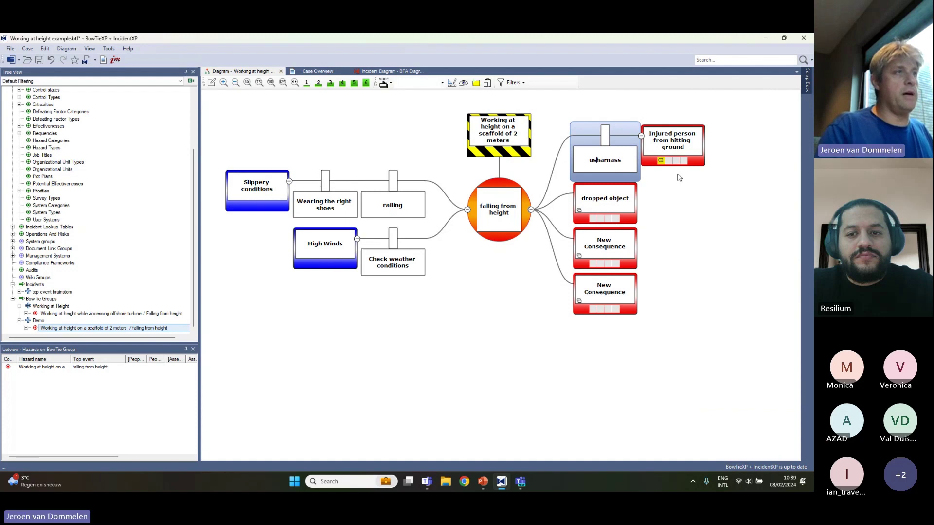
text(ing the)
click(671, 217)
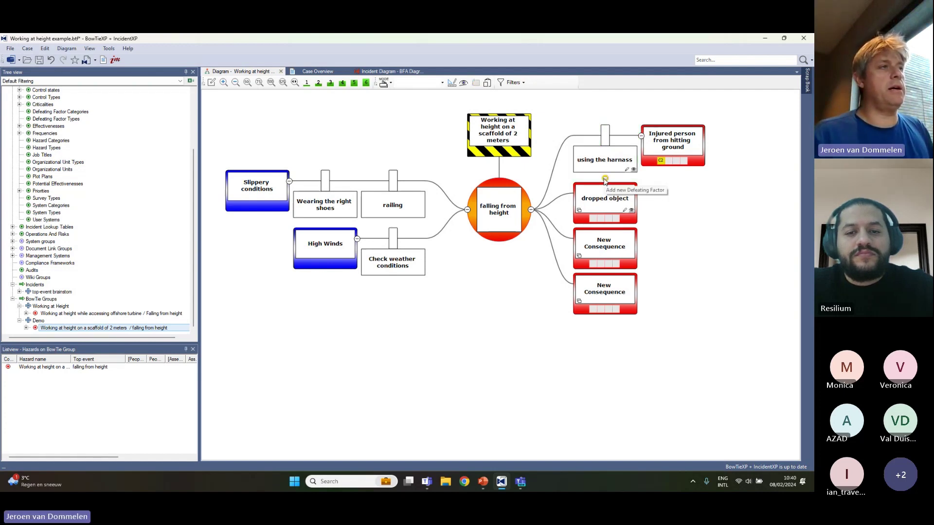
Add a defeating factor to the "using the harnass" control and name it "People refuse to wear harnasses, it is time consuming".
click(604, 179)
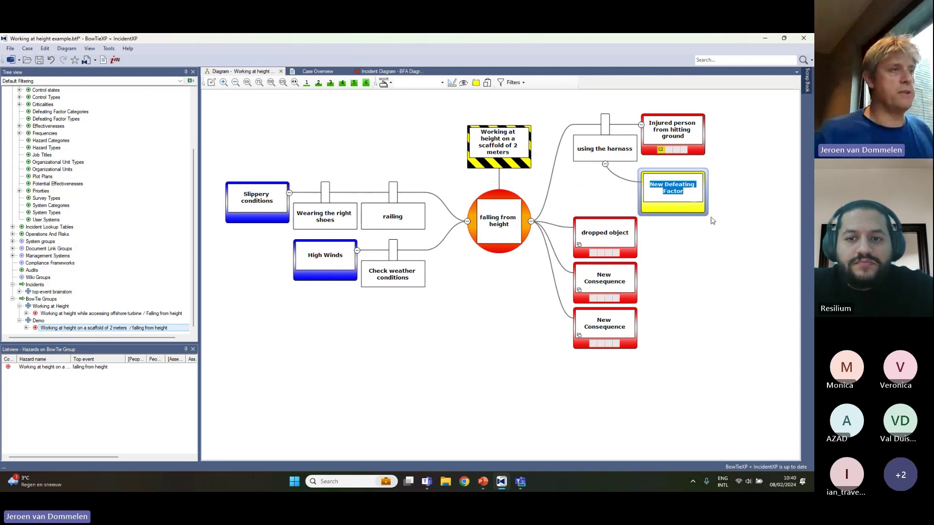
text(People )
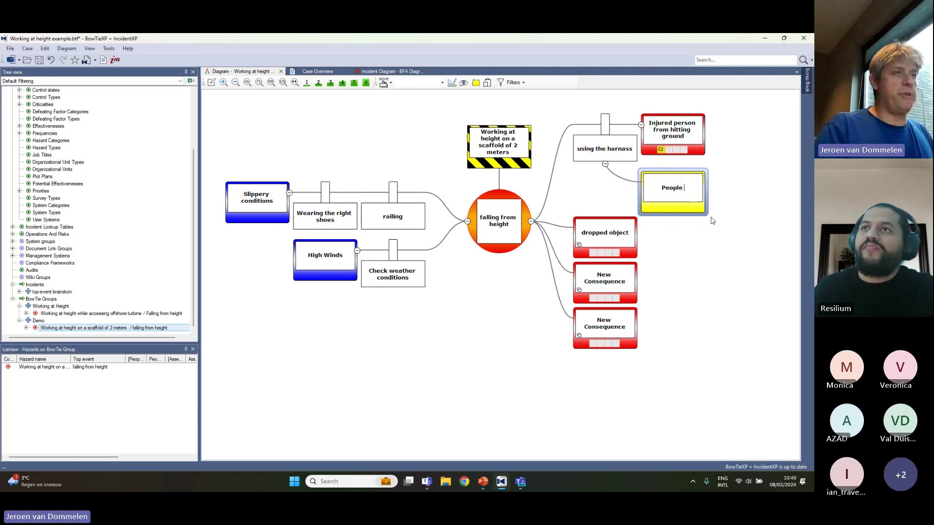
text(ref)
key(BackSpace)
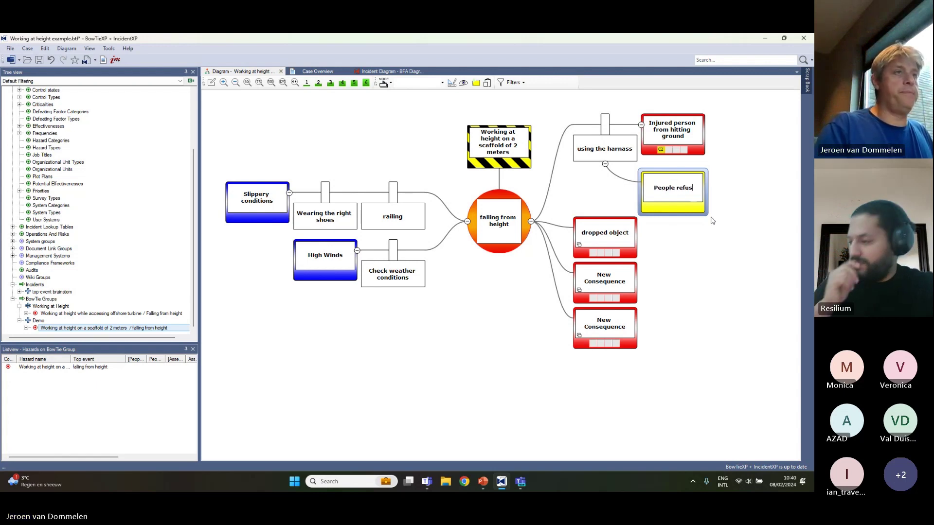
text(e to)
text( we)
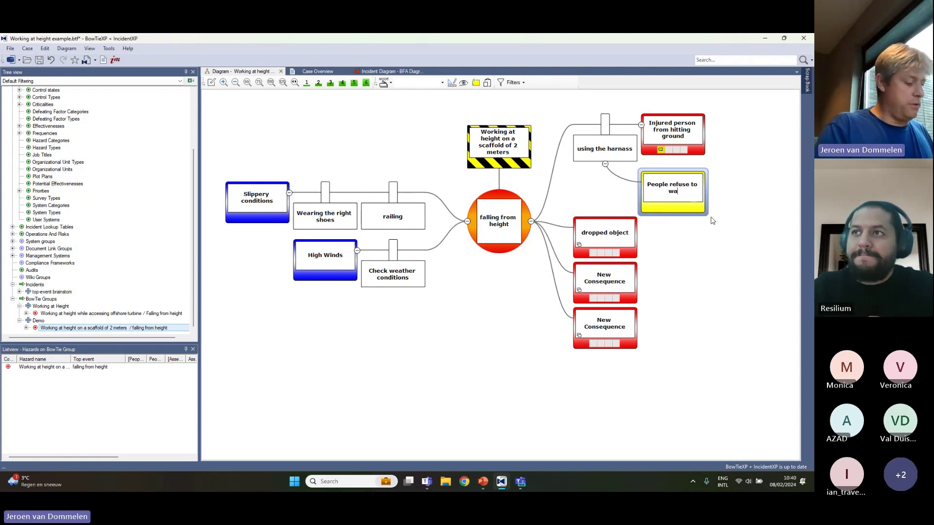
text(ar)
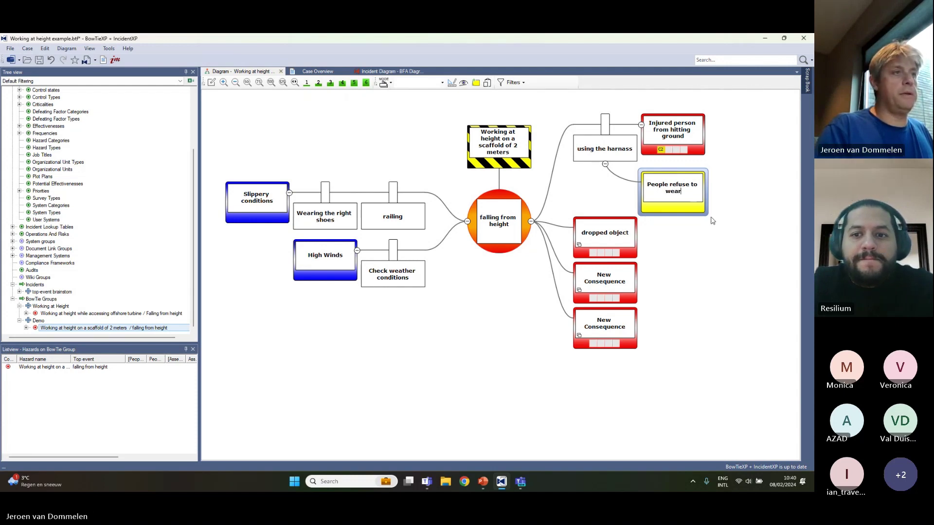
text( harnas)
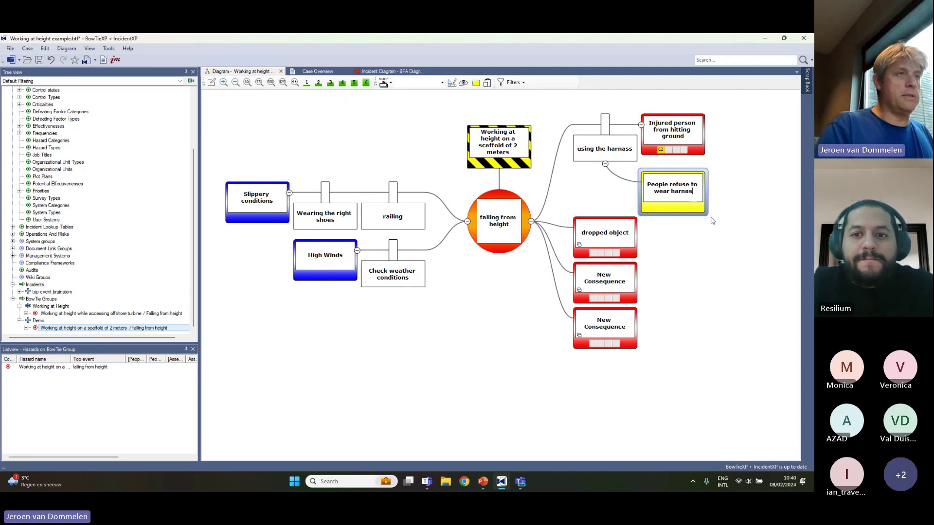
text(ses, )
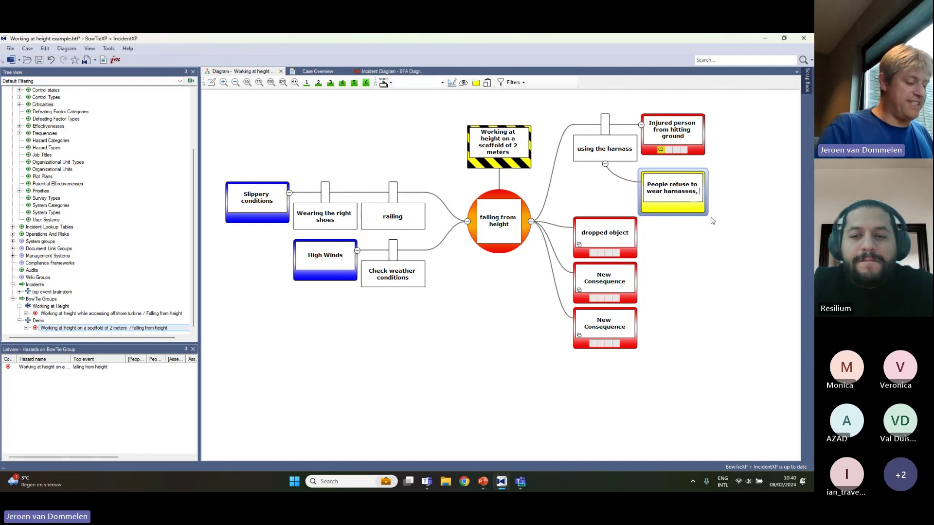
text(it )
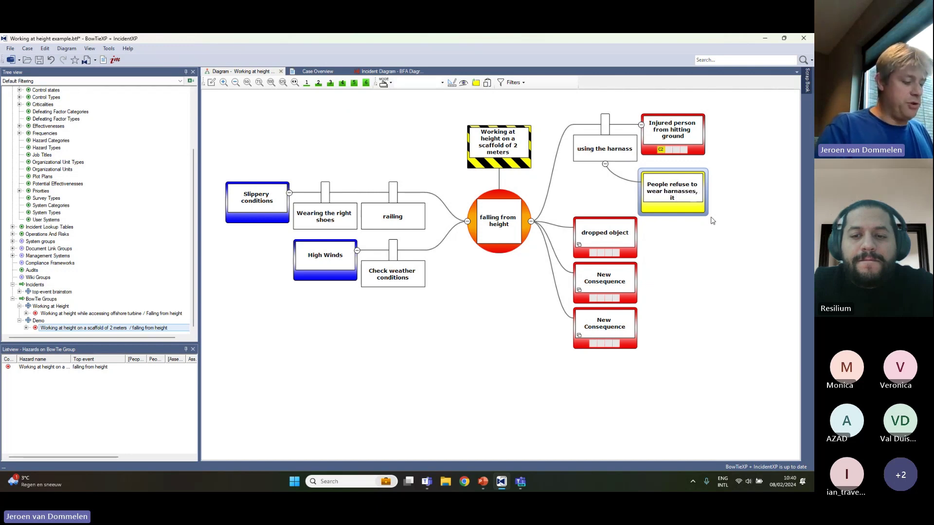
text(time )
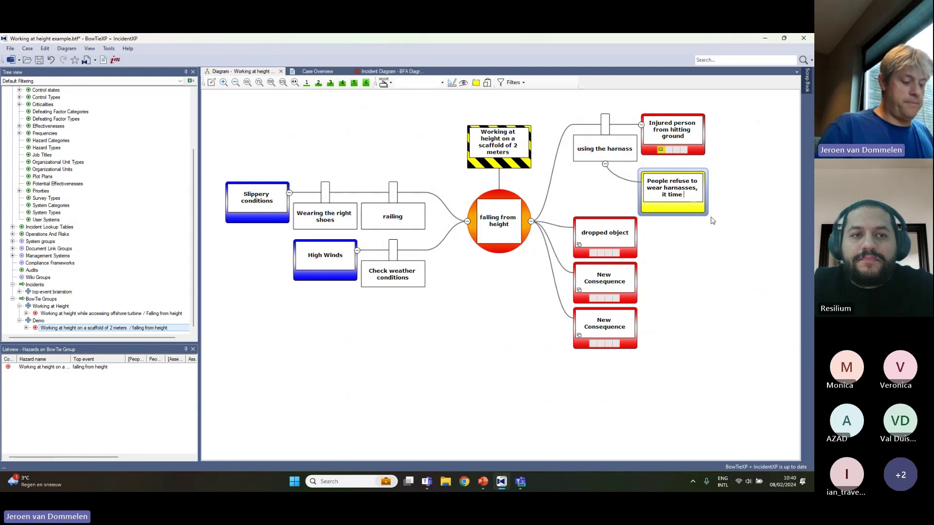
text(is)
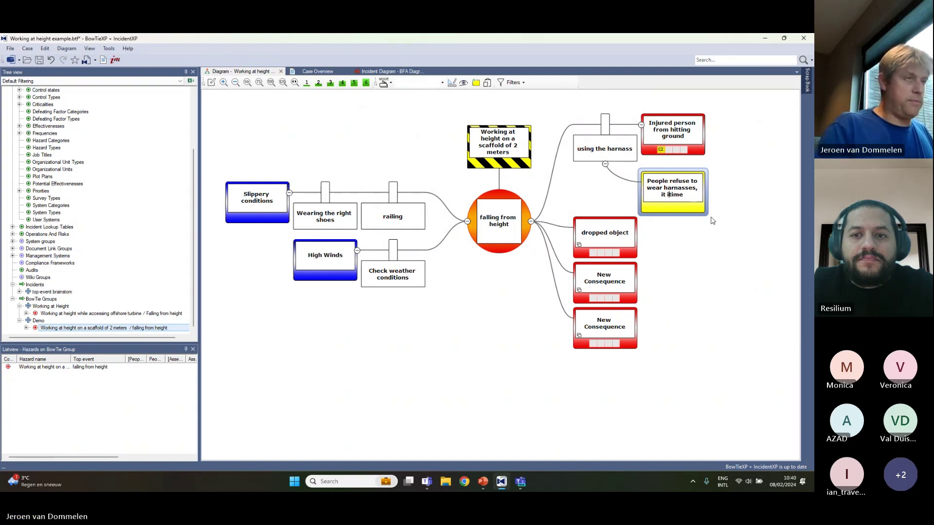
key(End)
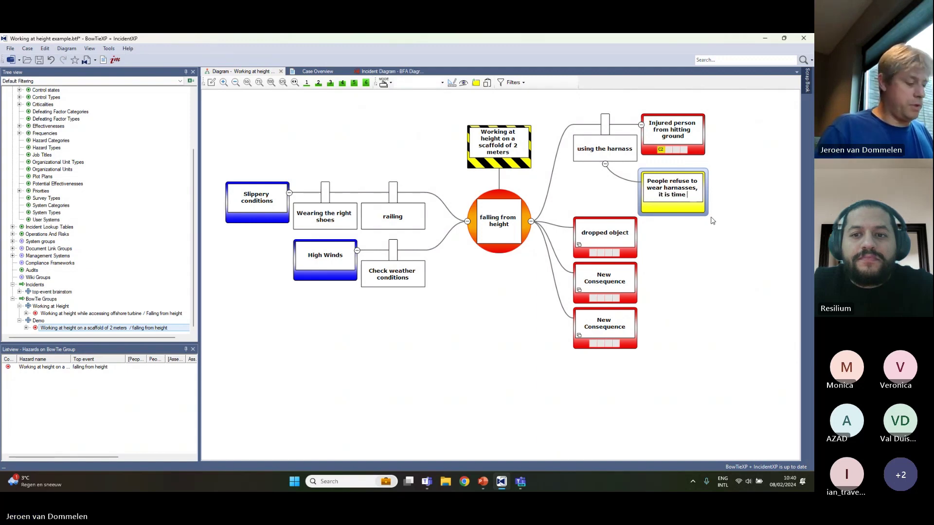
text(consuming)
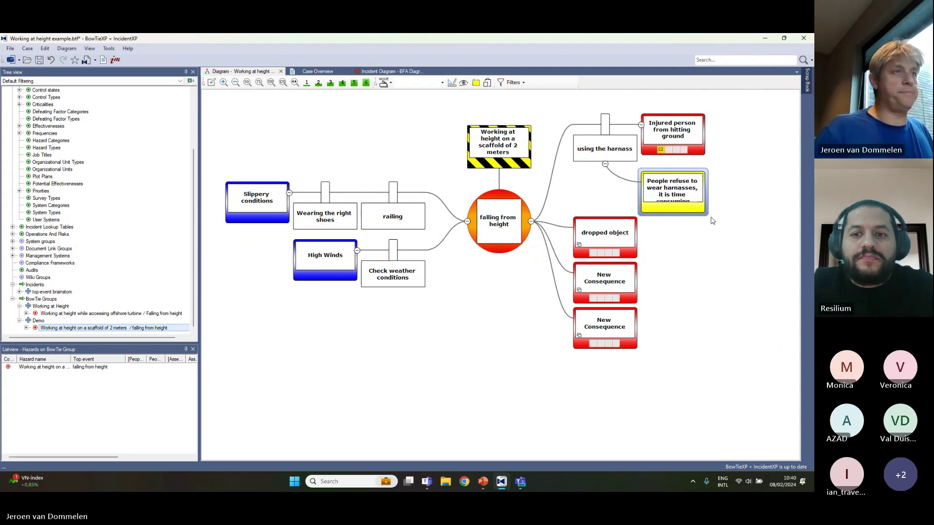
key(Return)
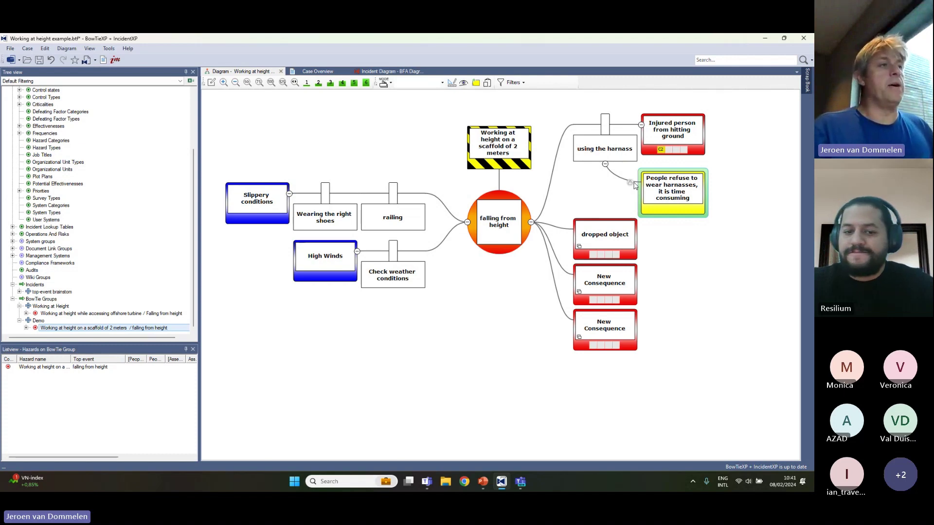
Add a control named "Inspections" to the defeating factor about people refusing to wear harnasses.
click(633, 183)
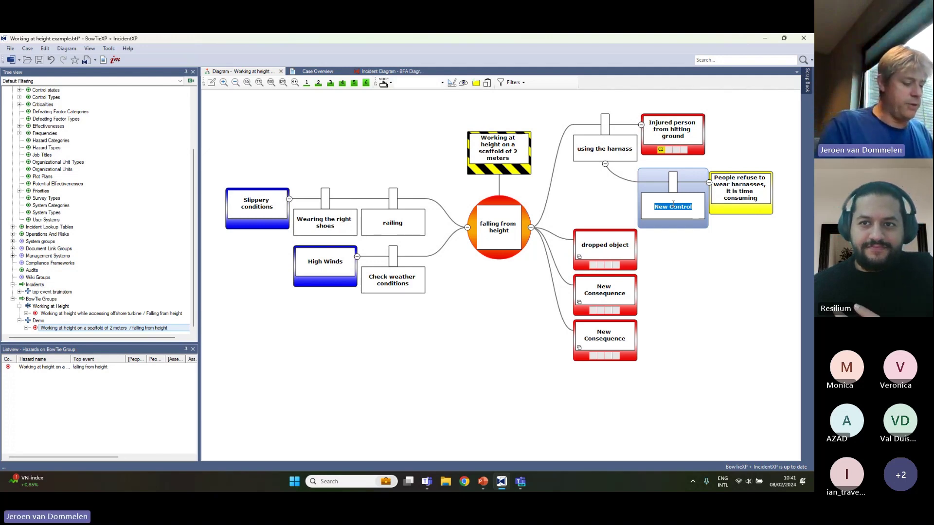
text(IN)
key(BackSpace)
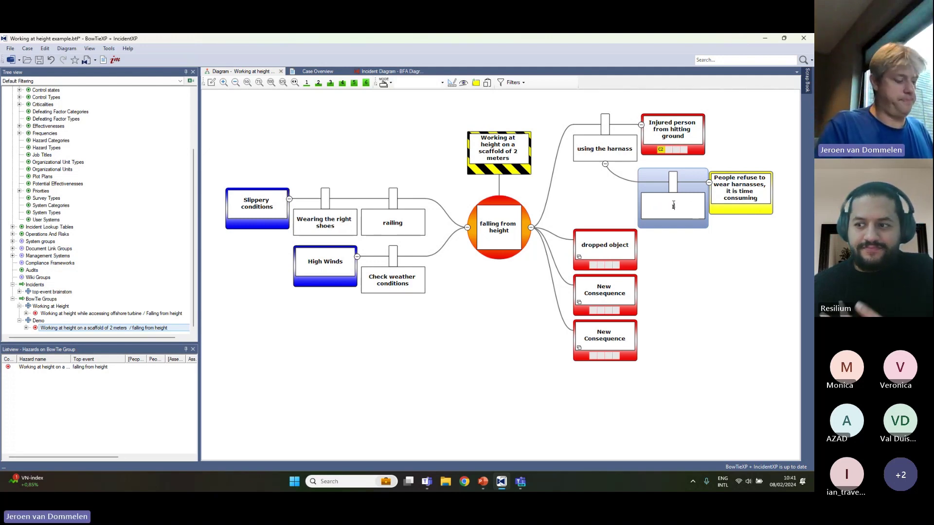
text(npectio)
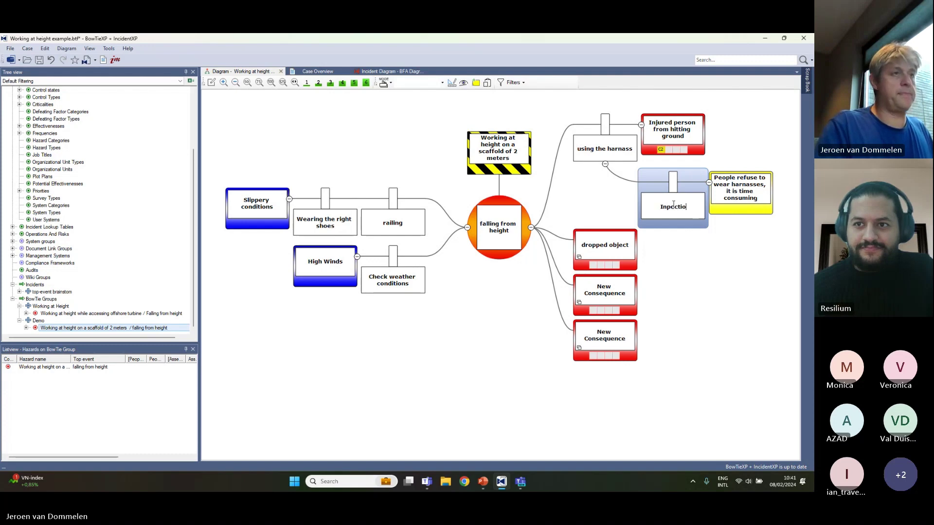
text(ns)
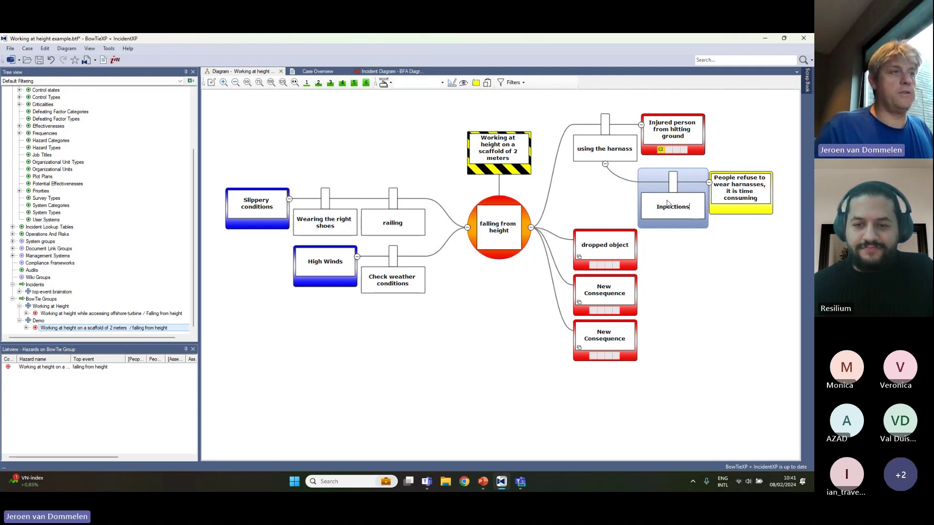
click(664, 206)
text(s)
click(685, 268)
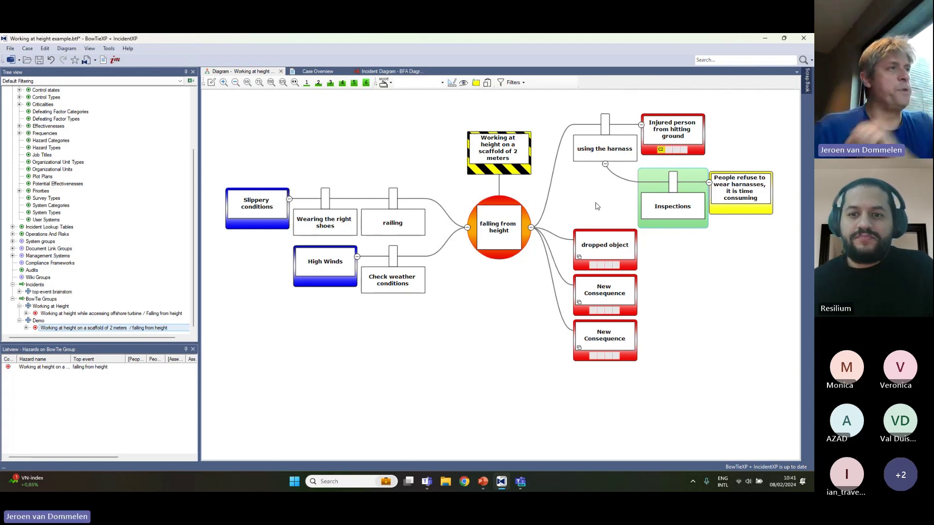
Open the "Working at height while accessing offshore turbine" bowtie and expand it to show its causes and consequences.
scroll(178, 244, up, 4)
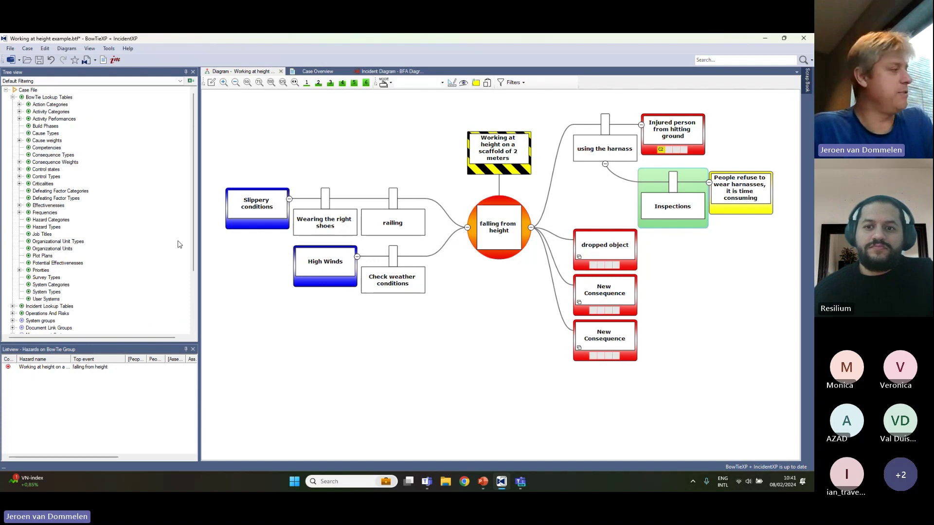
scroll(180, 244, down, 4)
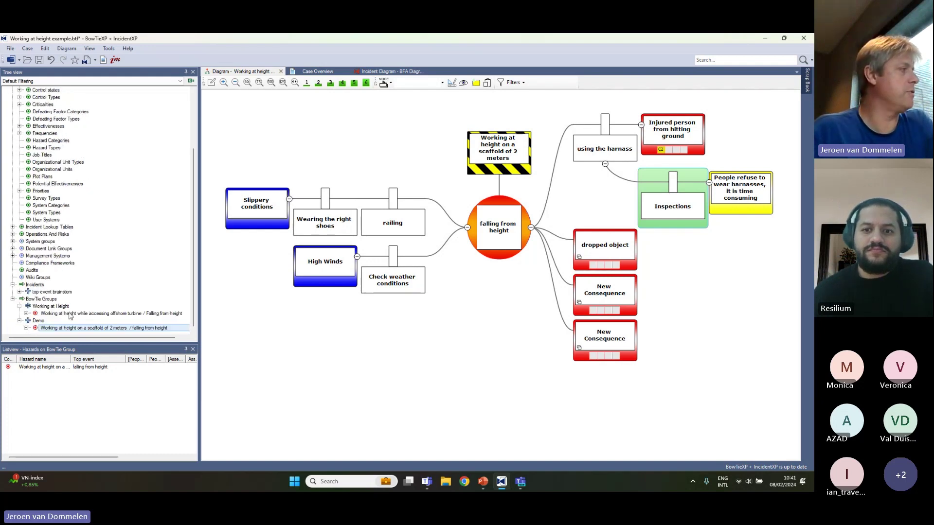
click(71, 315)
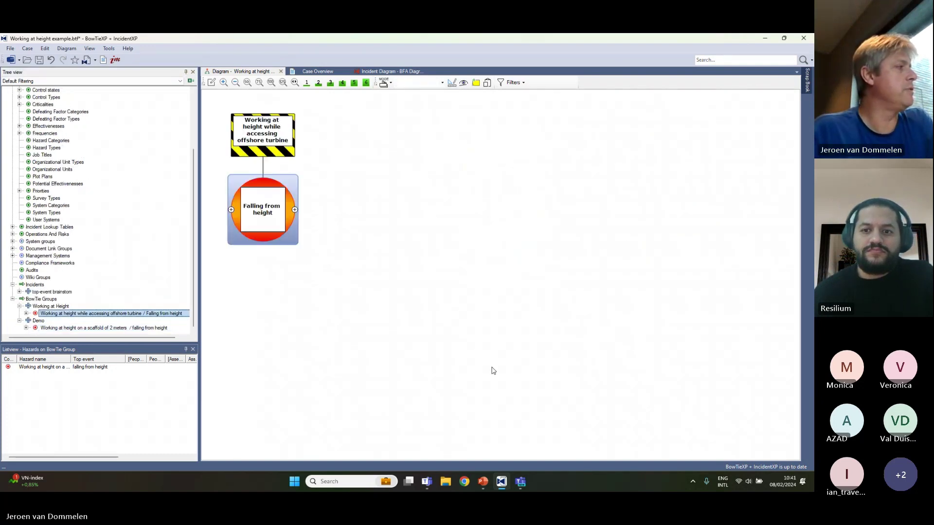
click(318, 83)
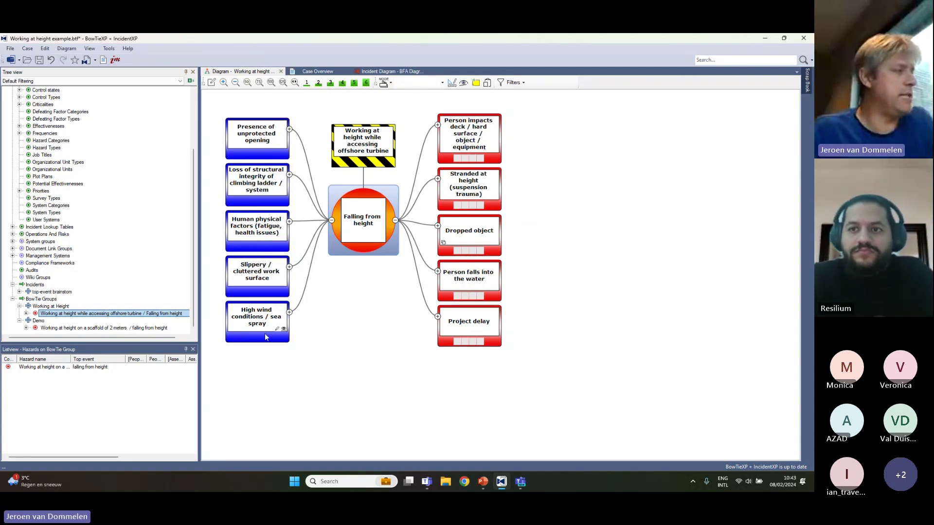
Expand the offshore turbine bowtie to include controls, defeating factors and their controls, and examine the branches around "Falling from height".
click(329, 83)
click(354, 83)
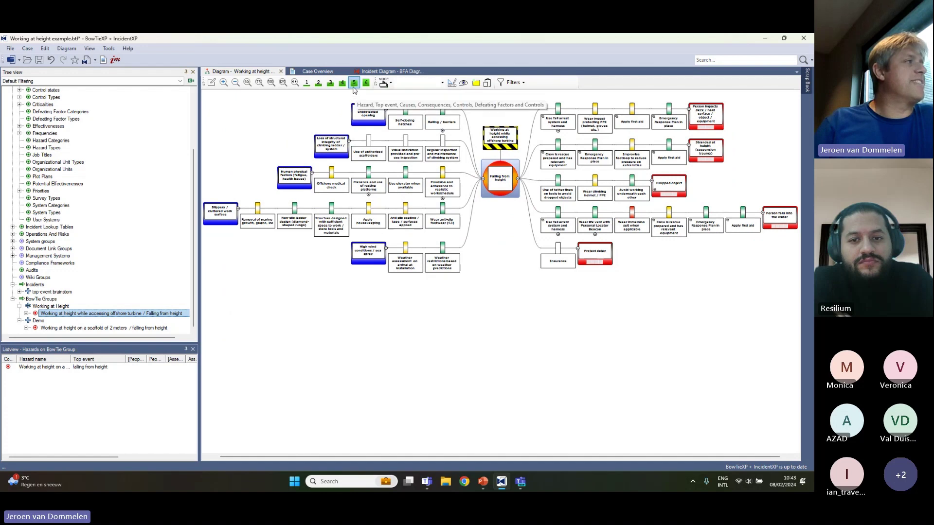
click(353, 83)
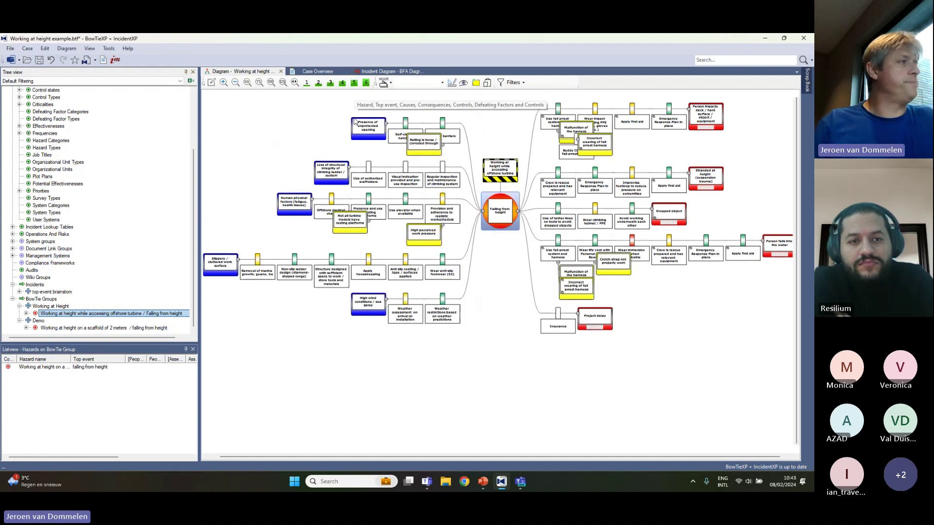
scroll(443, 320, up, 4)
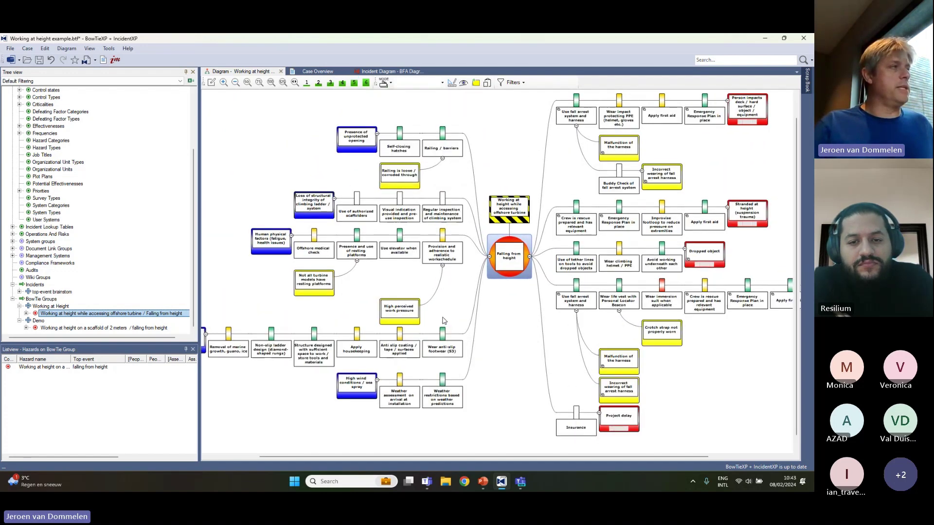
drag(533, 144, 437, 209)
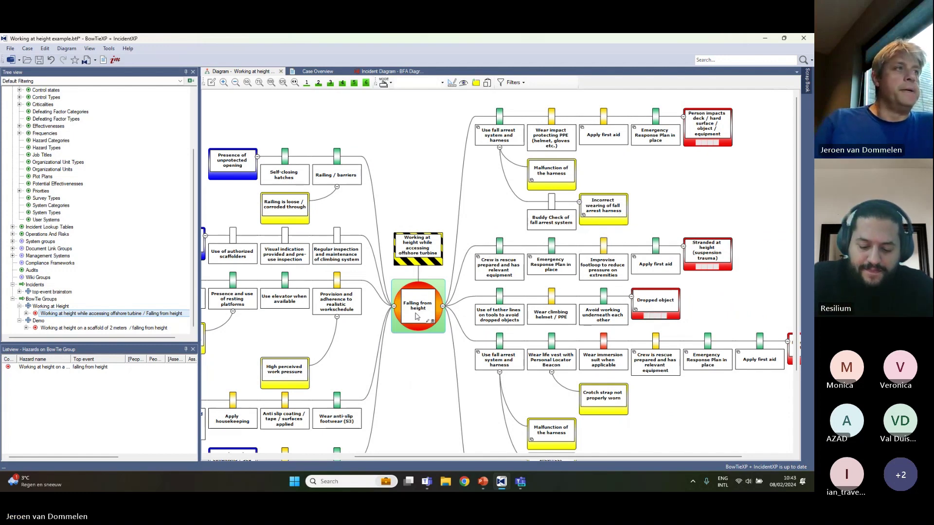
mouse_move(544, 140)
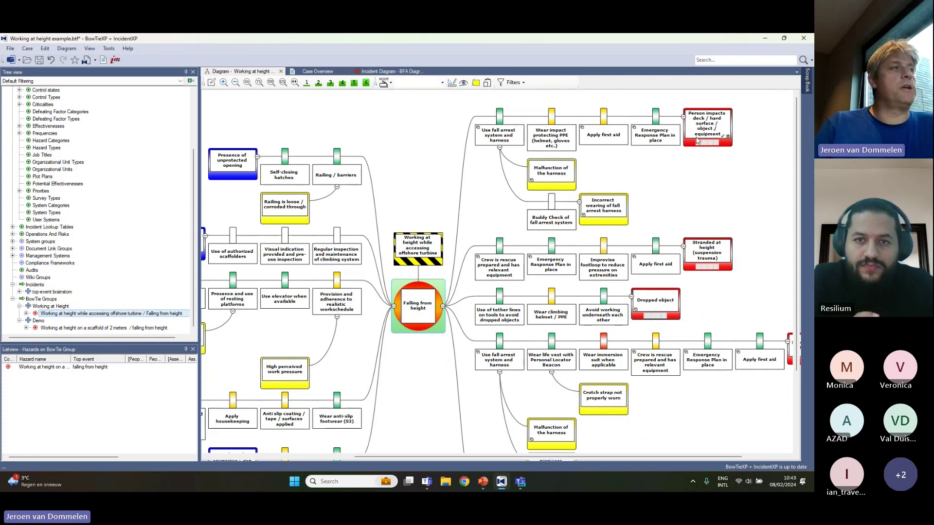
Examine the properties and activities of the "Use fall arrest system and harness" control leading to "Person impacts deck / hard surface / object / equipment".
mouse_move(508, 147)
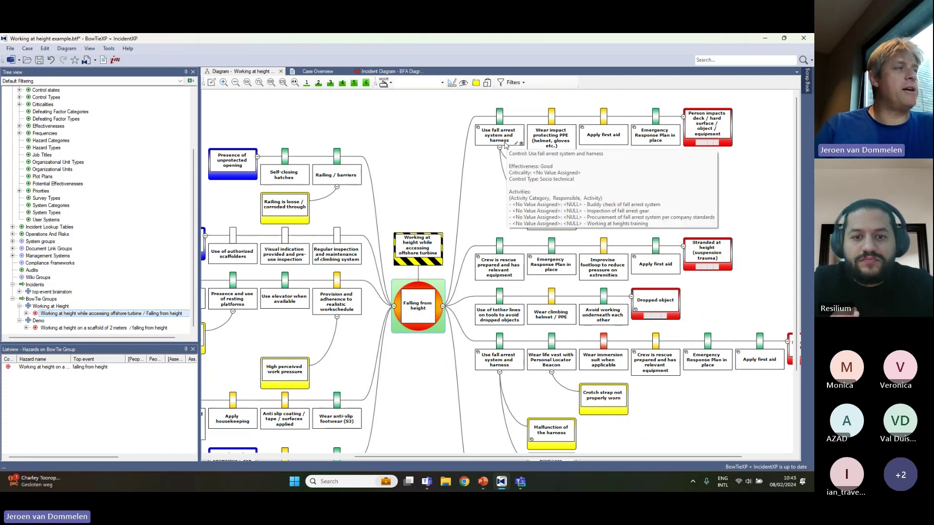
click(492, 137)
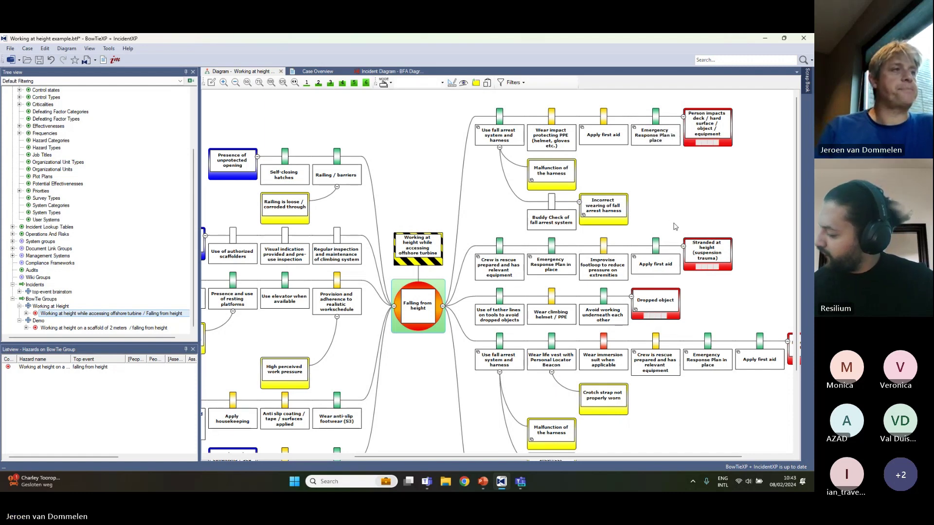
drag(438, 186, 478, 187)
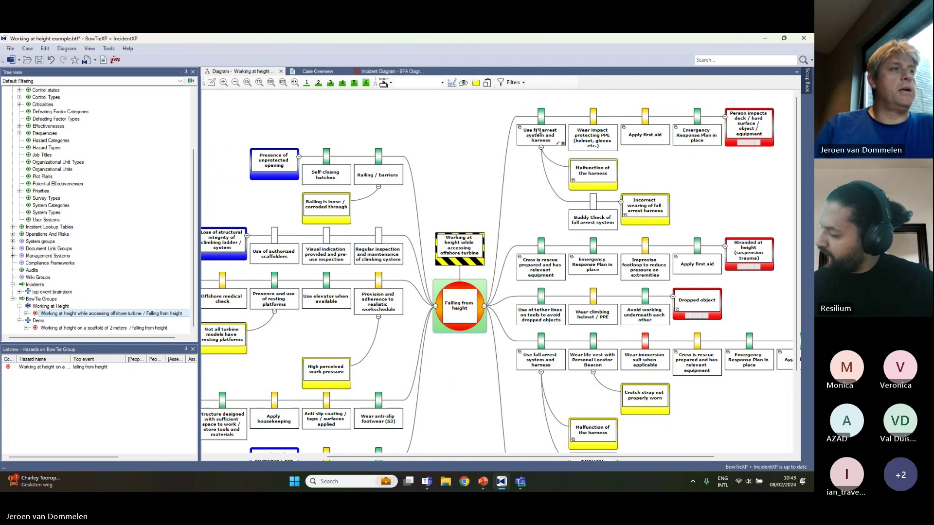
mouse_move(643, 245)
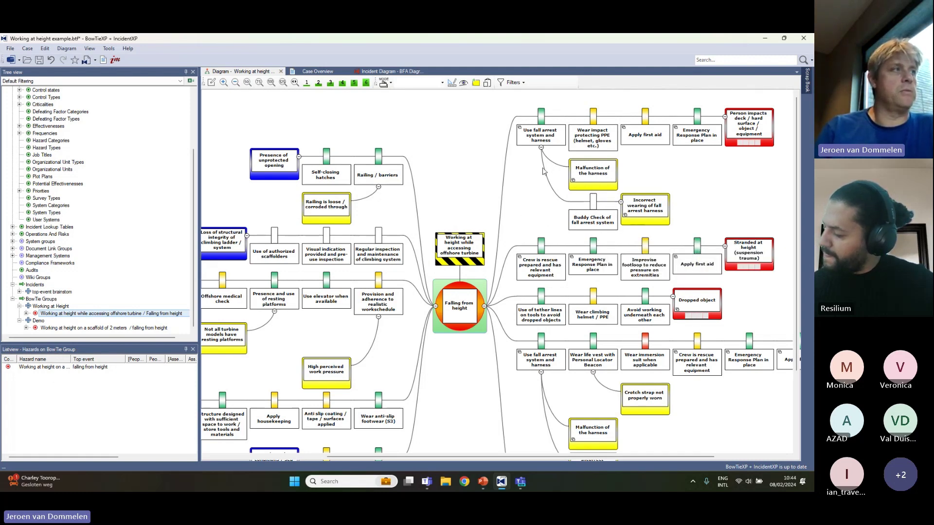
mouse_move(546, 128)
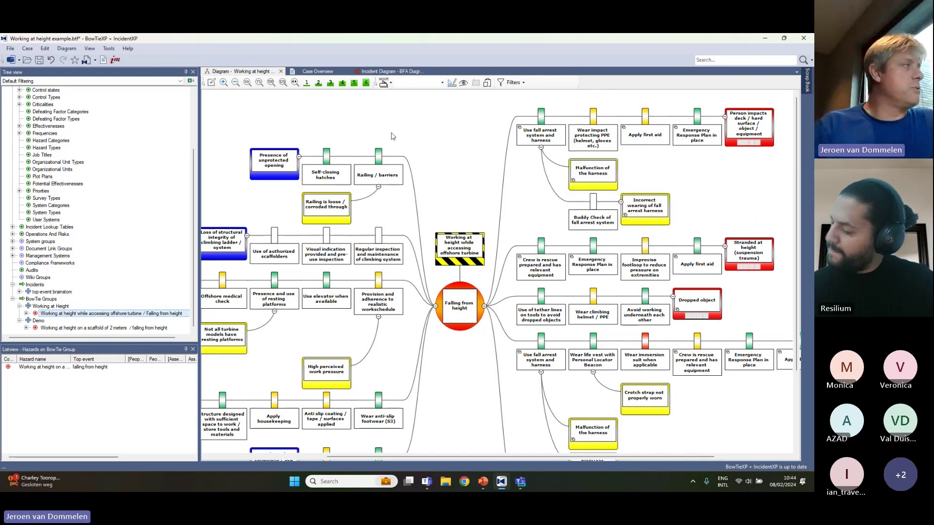
Add a job title named "Engineer" to the Job Titles lookup table.
drag(193, 192, 202, 128)
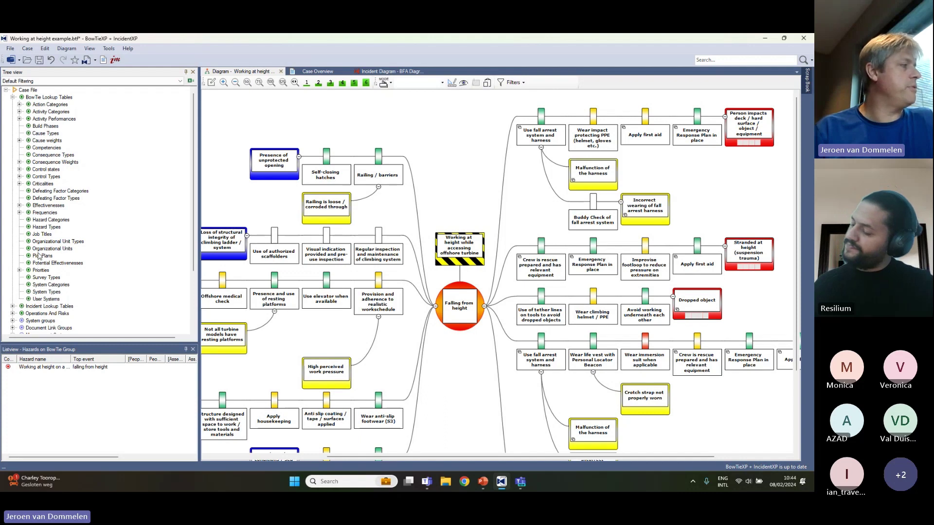
click(42, 234)
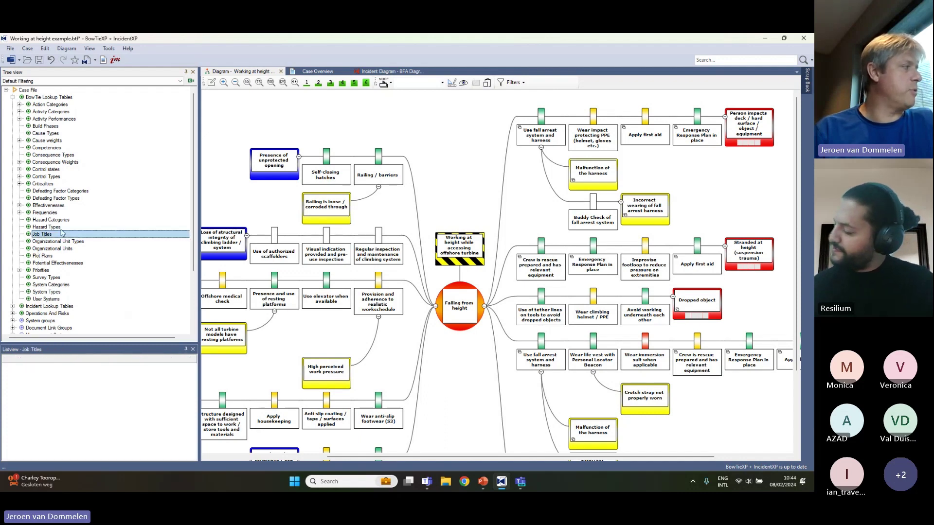
right_click(43, 236)
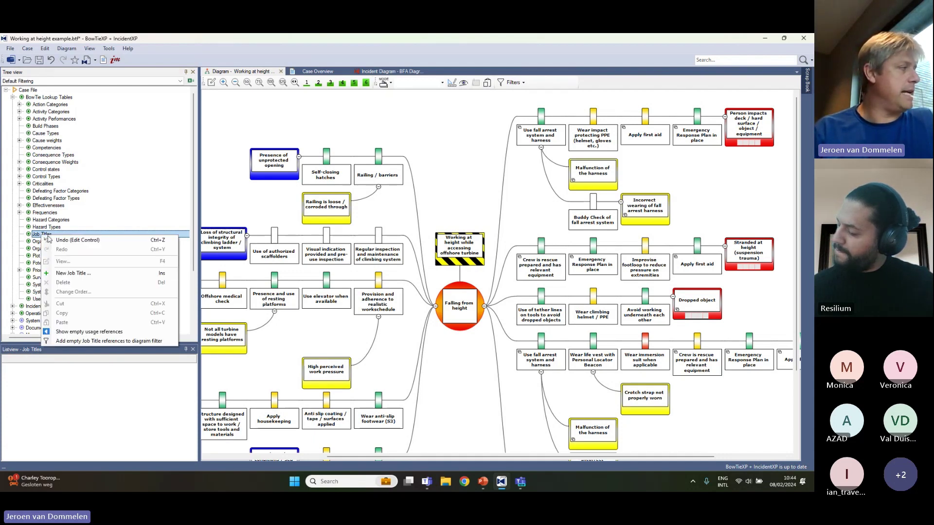
click(67, 273)
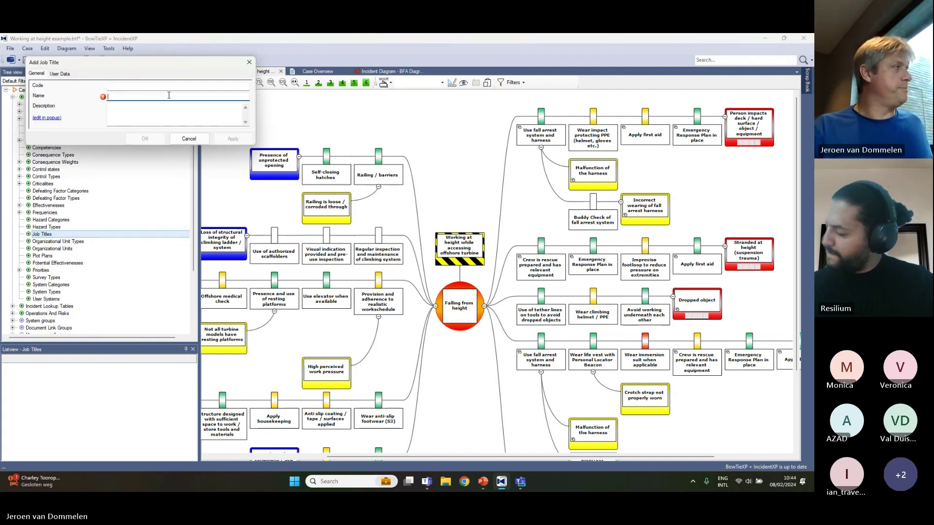
text(Engineer)
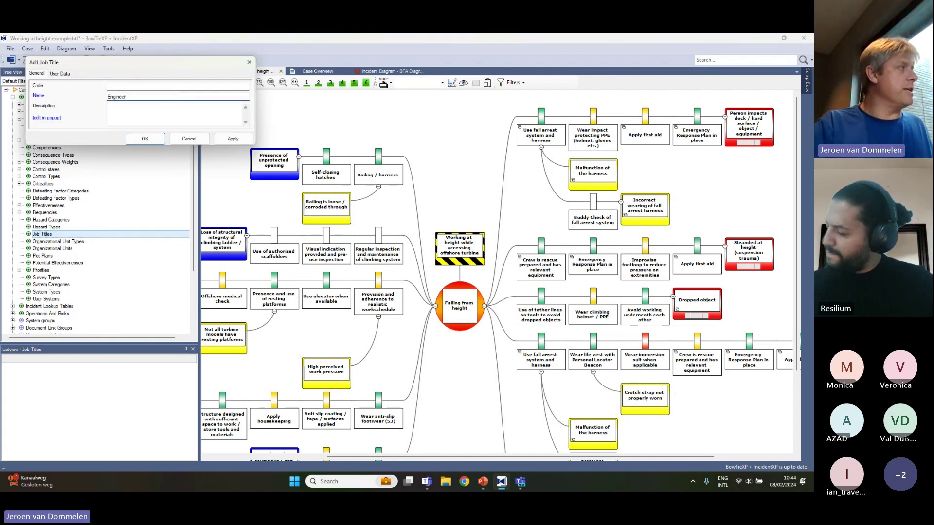
click(145, 139)
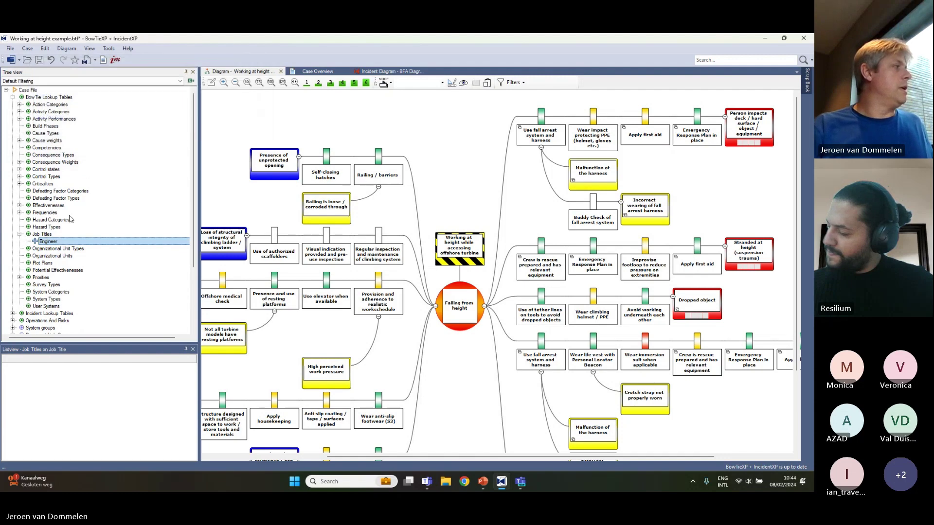
Add a job title named "Maintenance Manager" to the Job Titles lookup table.
right_click(45, 234)
click(100, 271)
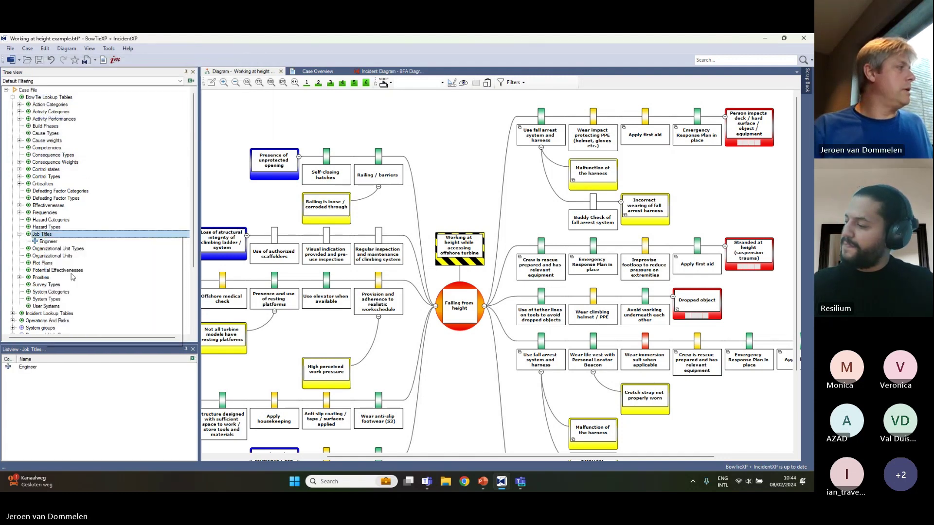
click(131, 98)
text(Ma)
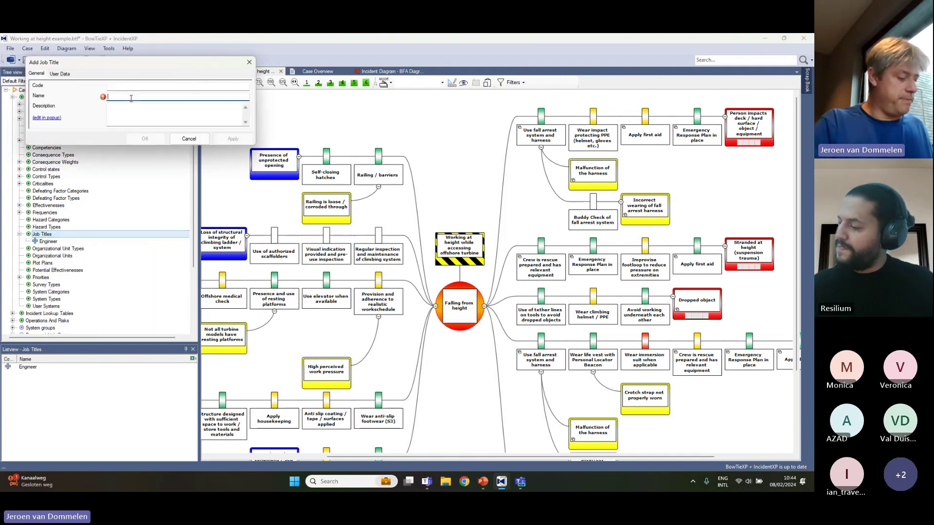
text(intenance )
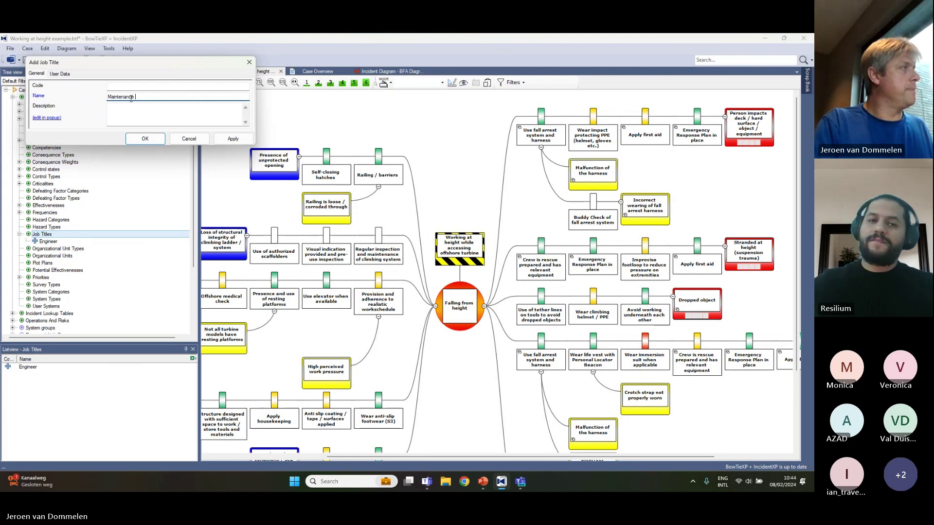
text(Manager)
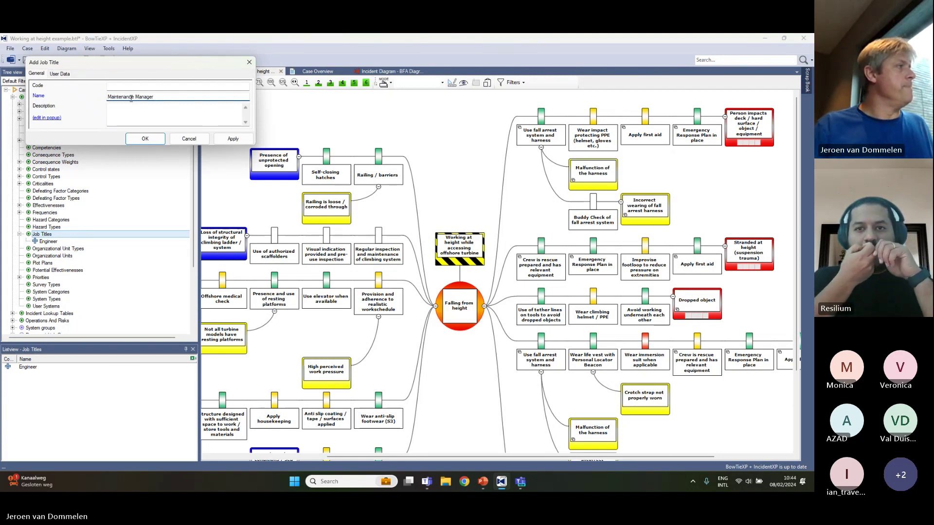
click(145, 138)
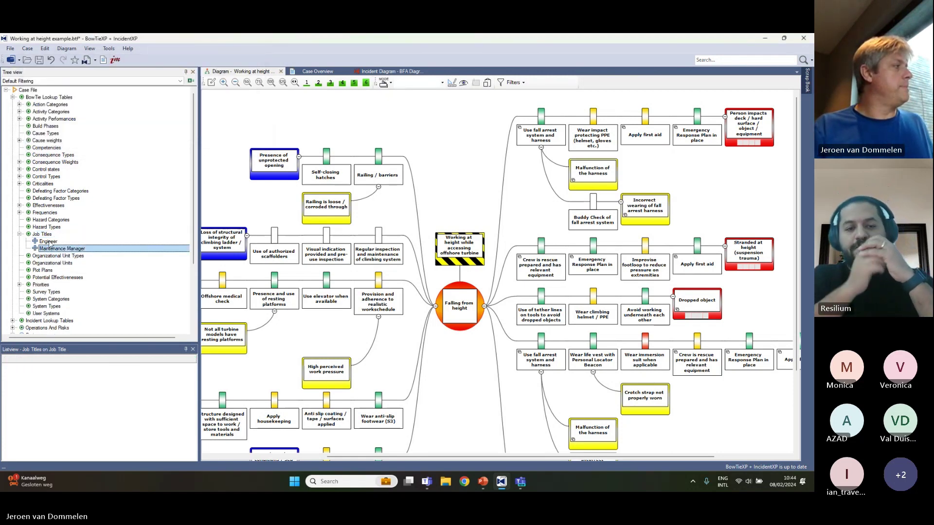
Assign the Engineer job title as owner of the topmost "Use fall arrest system and harness" control and show Owner on the diagram.
click(49, 242)
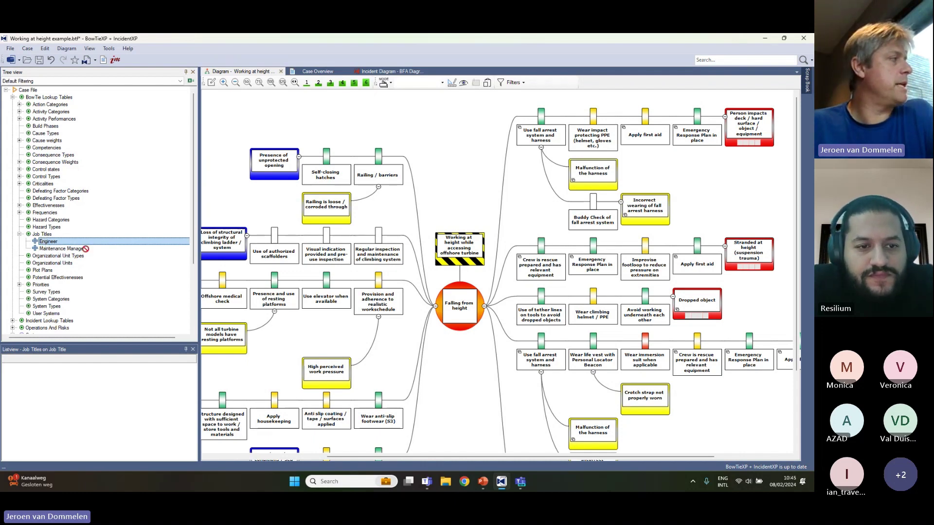
drag(292, 277, 547, 135)
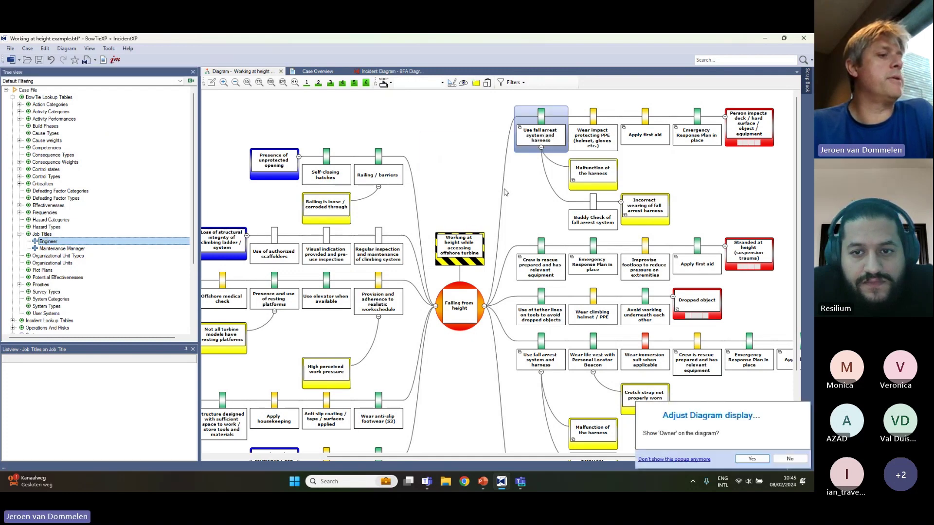
click(751, 459)
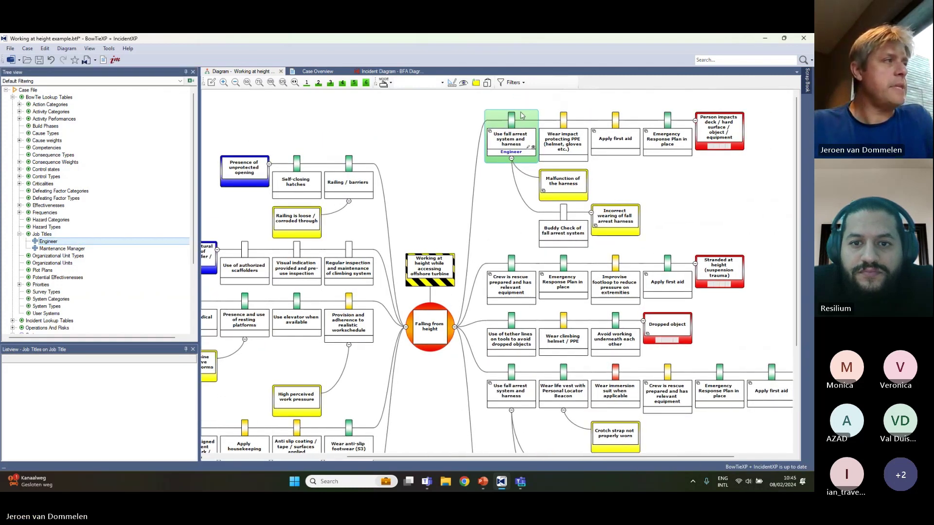
mouse_move(518, 141)
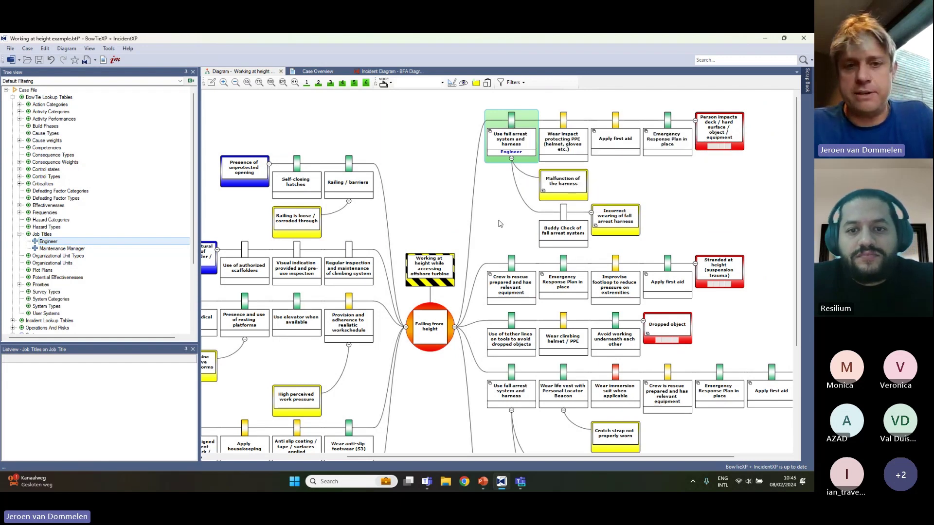
Assign the Maintenance Manager job title as owner of the "Wear impact protecting PPE (helmet, gloves etc.)" control.
drag(485, 202, 531, 219)
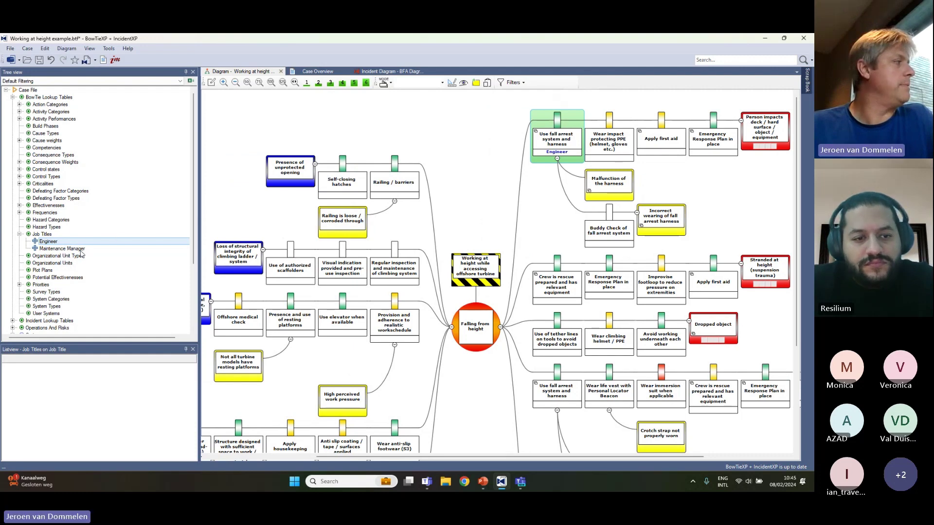
drag(83, 250, 627, 143)
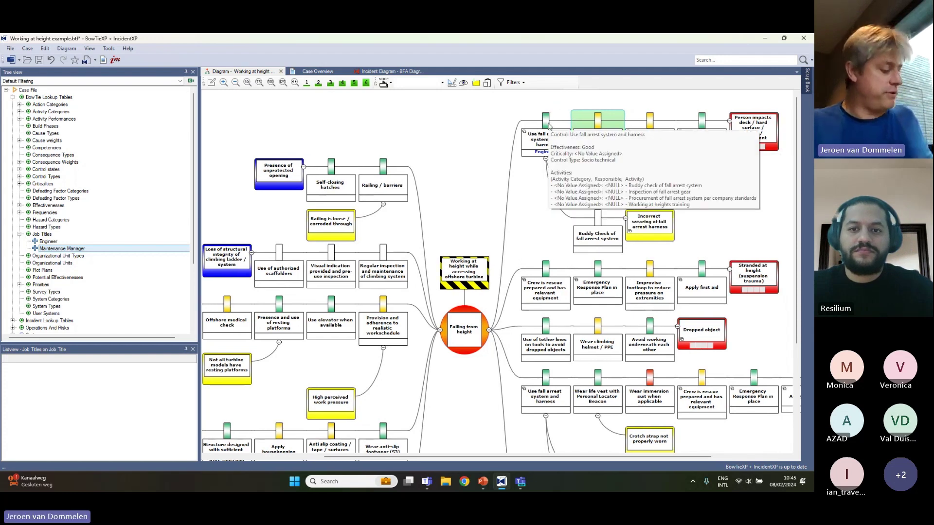
scroll(549, 124, up, 1)
scroll(549, 125, up, 1)
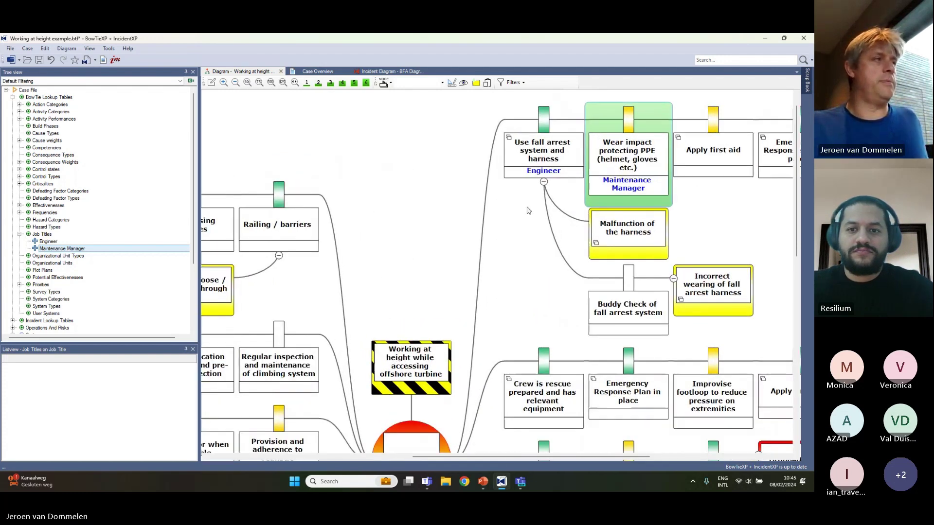
scroll(555, 285, up, 1)
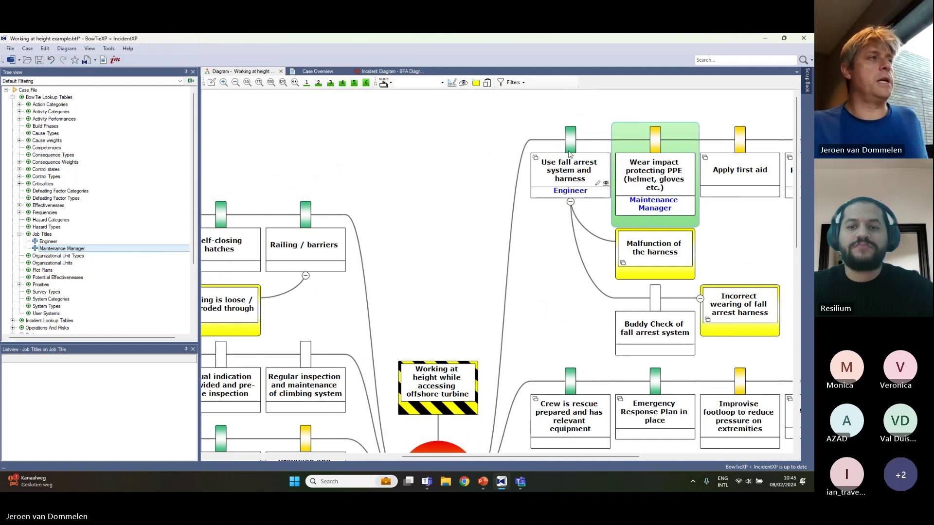
mouse_move(570, 134)
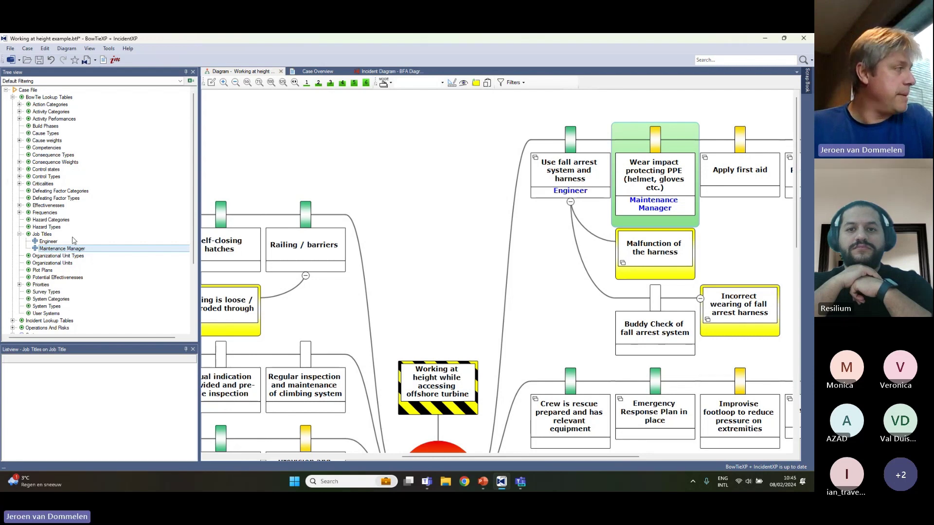
Expand the Effectivenesses lookup table and go through its existing levels.
click(37, 206)
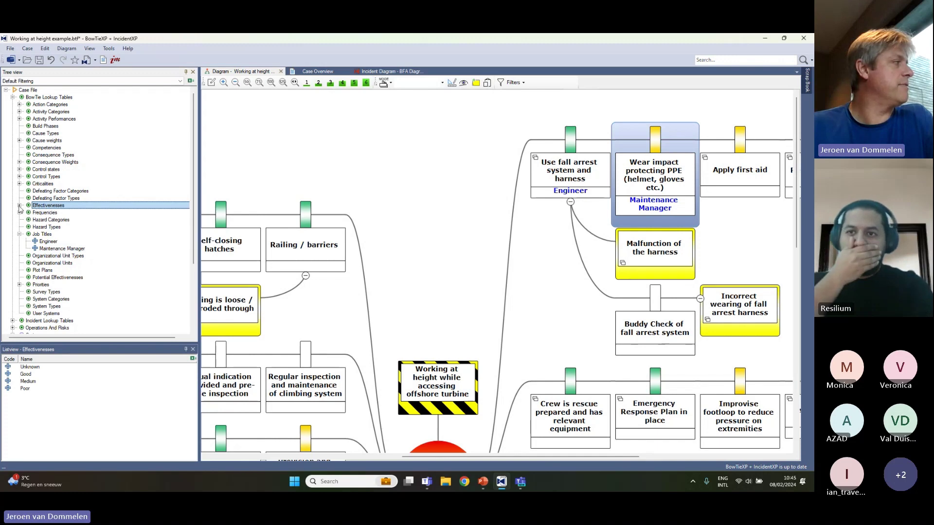
click(20, 205)
key(Down)
key(Down)
key(Down)
key(Down)
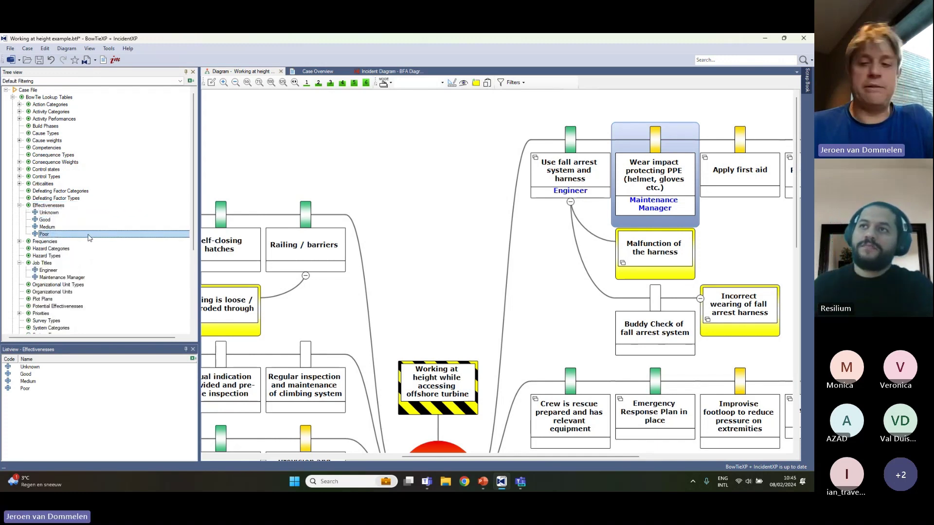
Create a new effectiveness level in the Effectivenesses lookup table and name it "Very very poor".
right_click(44, 206)
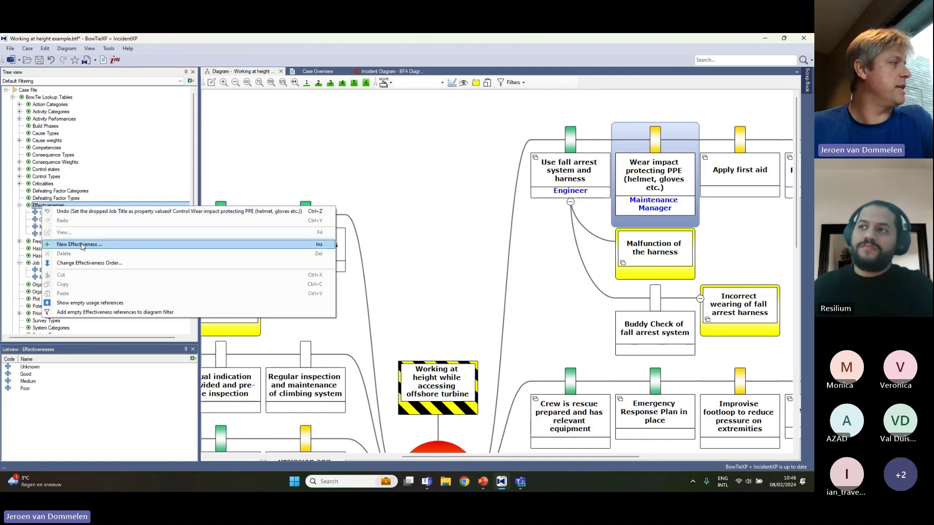
click(83, 244)
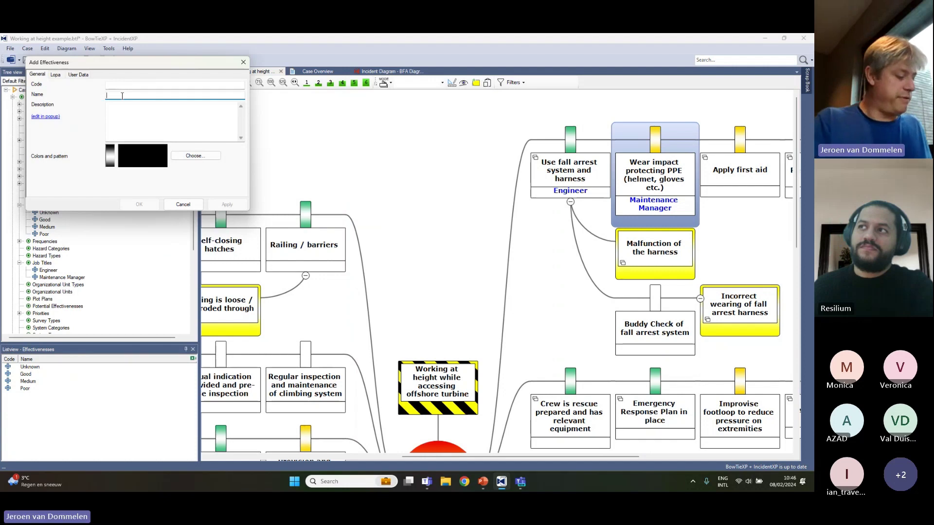
text(Ver ver)
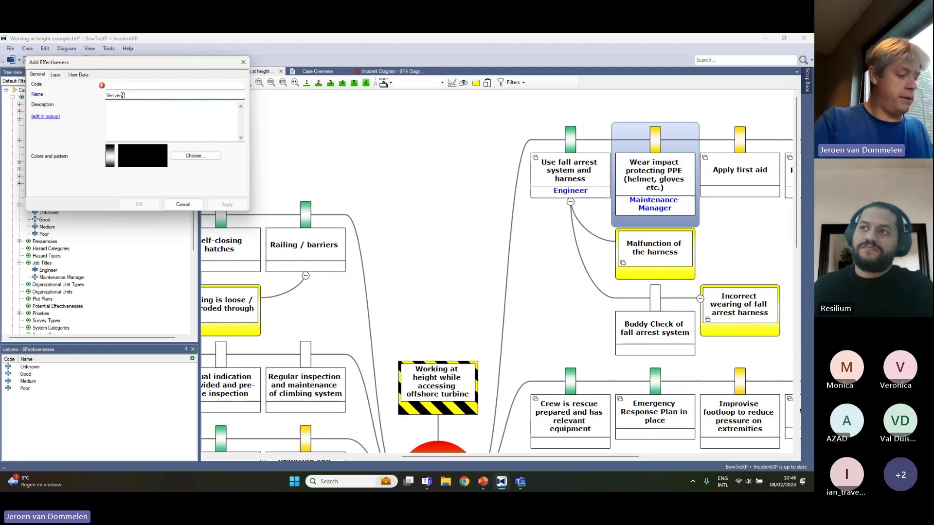
text(poor)
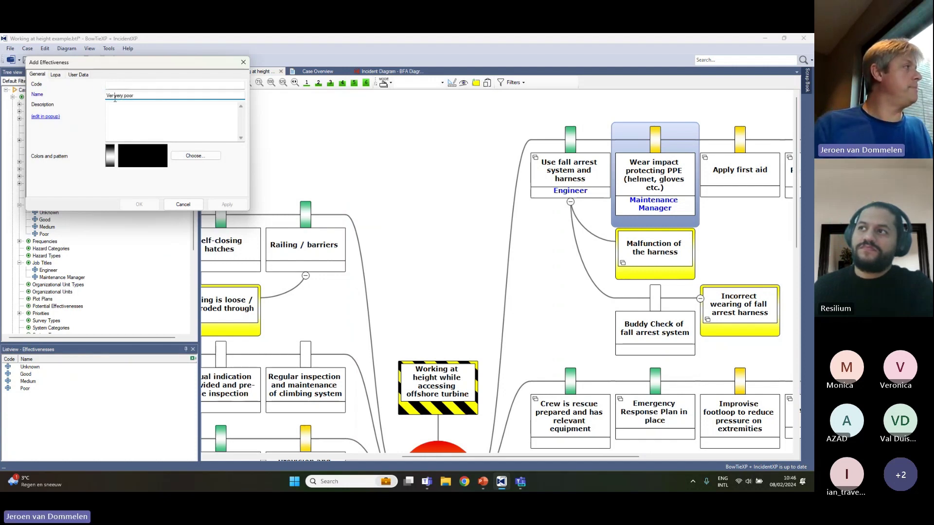
click(146, 86)
Set the background color of the "Very very poor" effectiveness level to red.
click(173, 157)
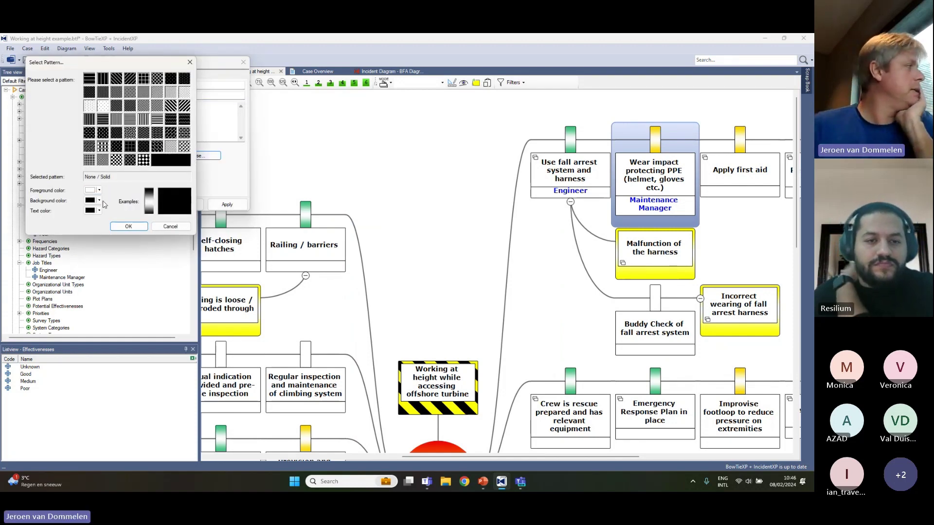
click(100, 200)
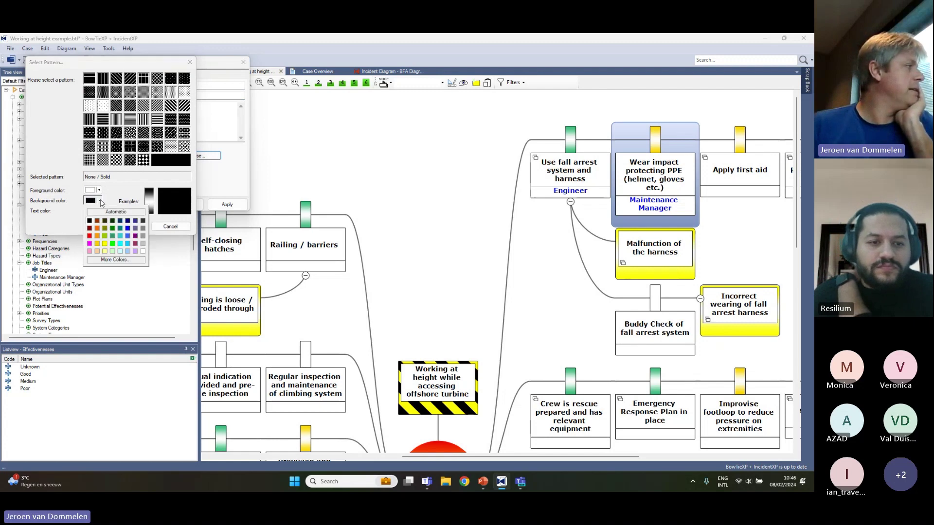
click(91, 236)
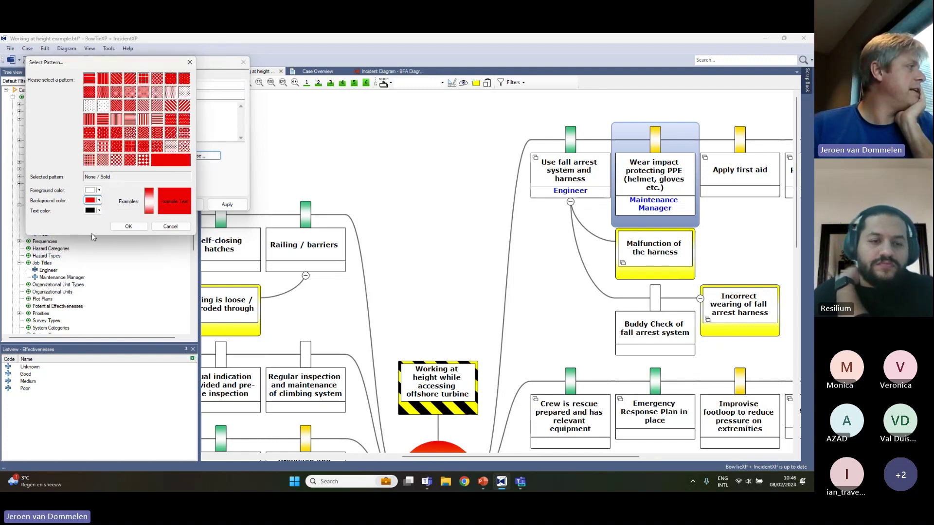
click(128, 226)
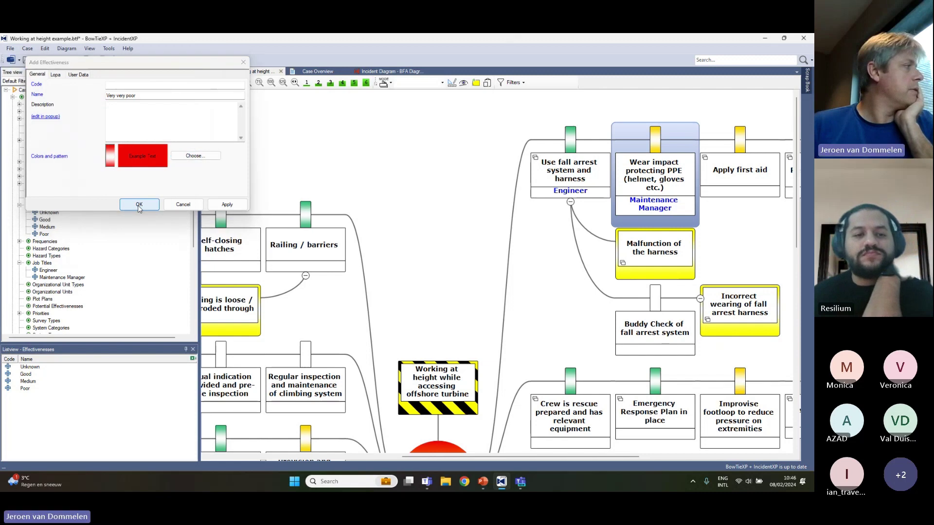
Assign the new "Very very poor" effectiveness to the Railing / barriers control and "Poor" to the Self-closing hatches control.
click(138, 205)
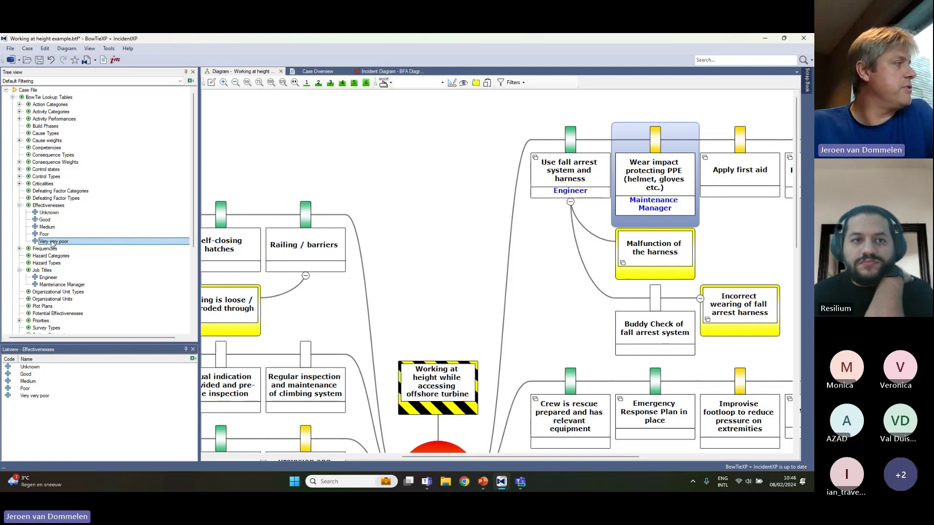
drag(52, 243, 307, 231)
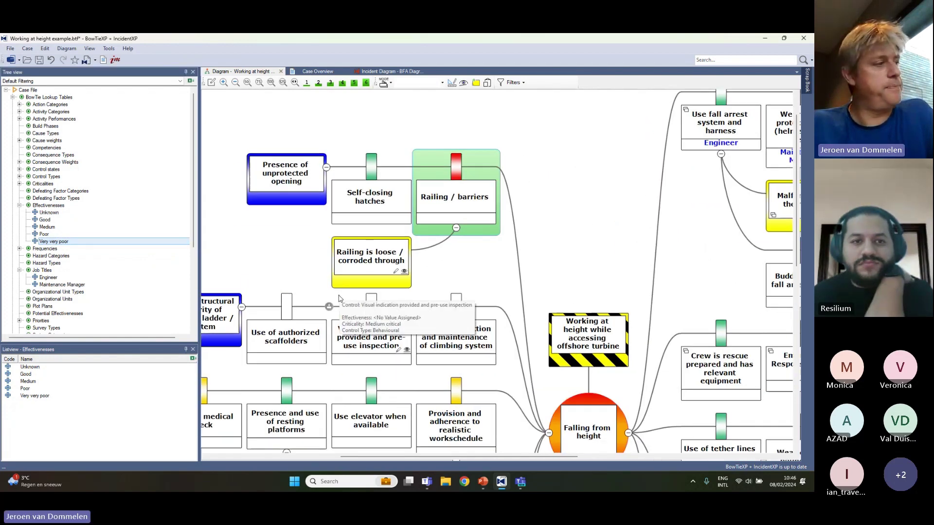
mouse_move(247, 243)
mouse_down()
mouse_move(292, 228)
mouse_move(275, 191)
mouse_move(406, 190)
mouse_up()
click(45, 235)
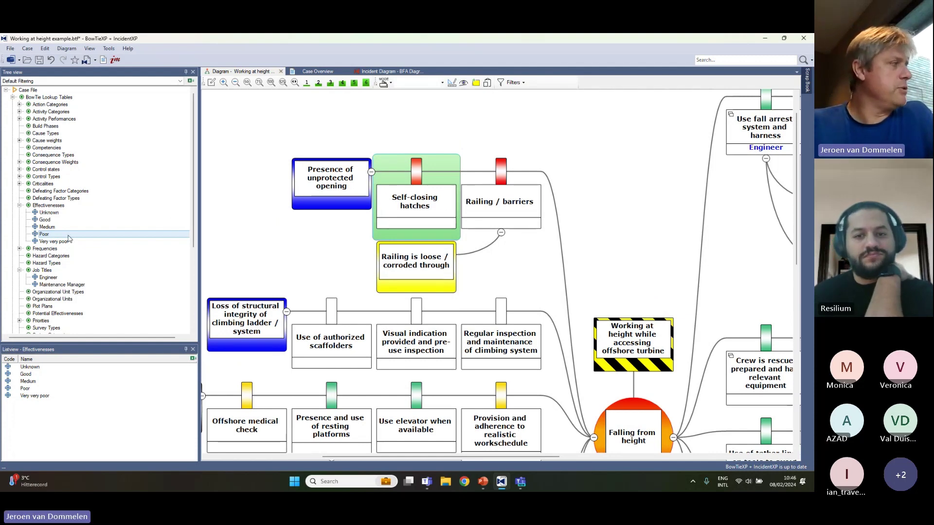
click(20, 207)
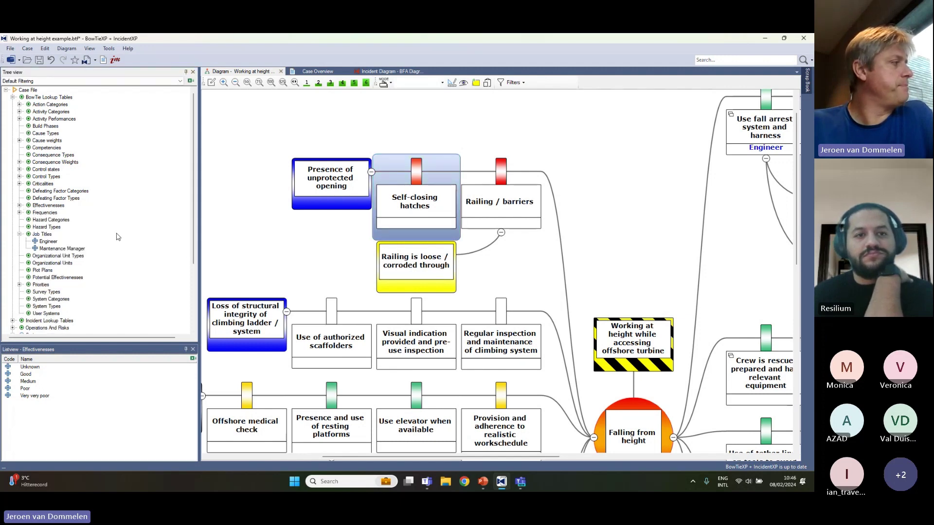
Bring the "Apply first aid" control into view and expand Management Systems down to the activities under Working at height.
scroll(119, 237, down, 4)
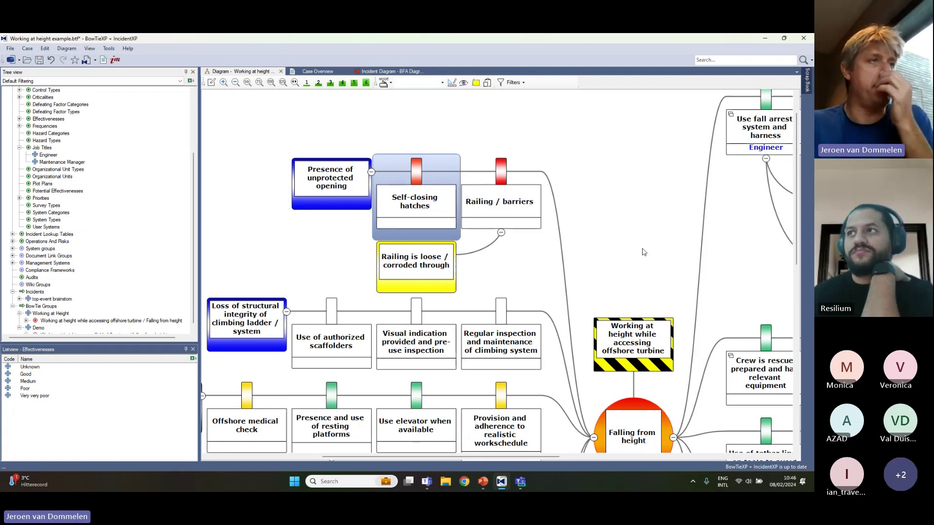
drag(619, 252, 592, 253)
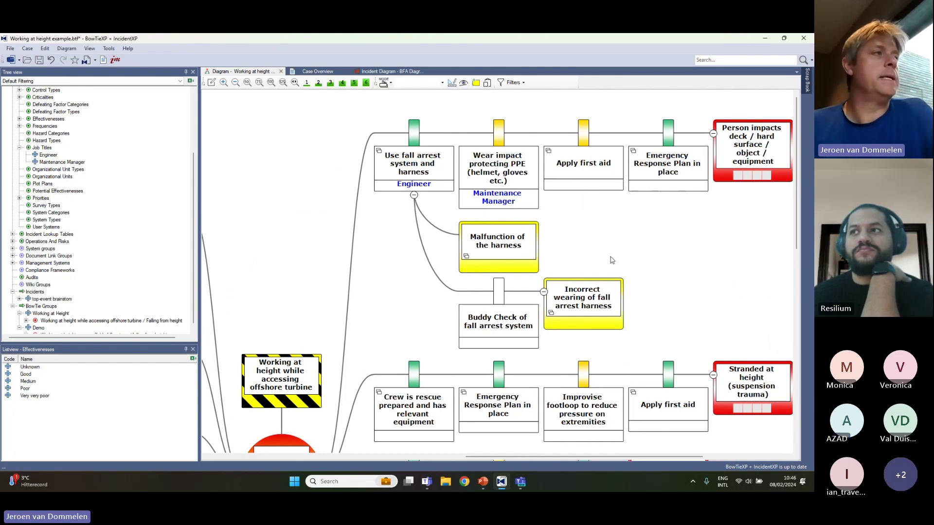
mouse_move(585, 140)
mouse_down()
mouse_move(597, 140)
mouse_move(585, 141)
mouse_up()
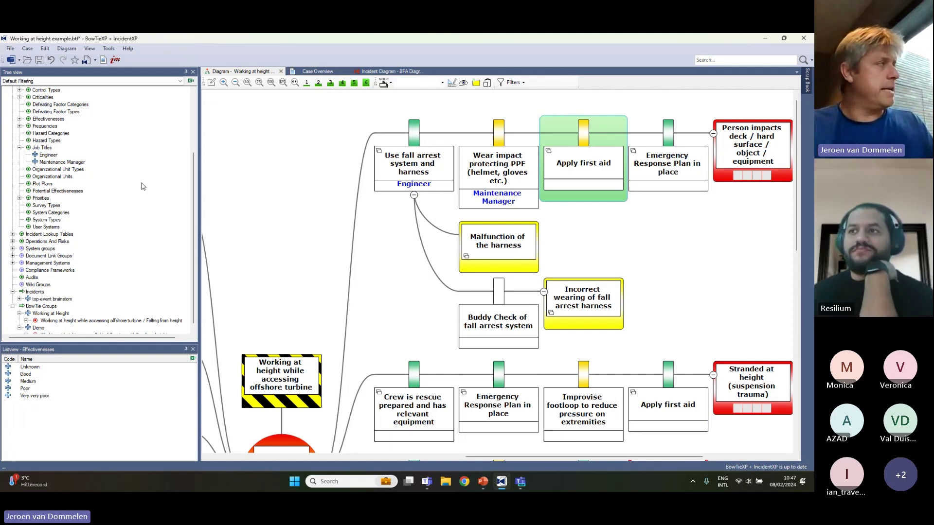
scroll(131, 183, down, 1)
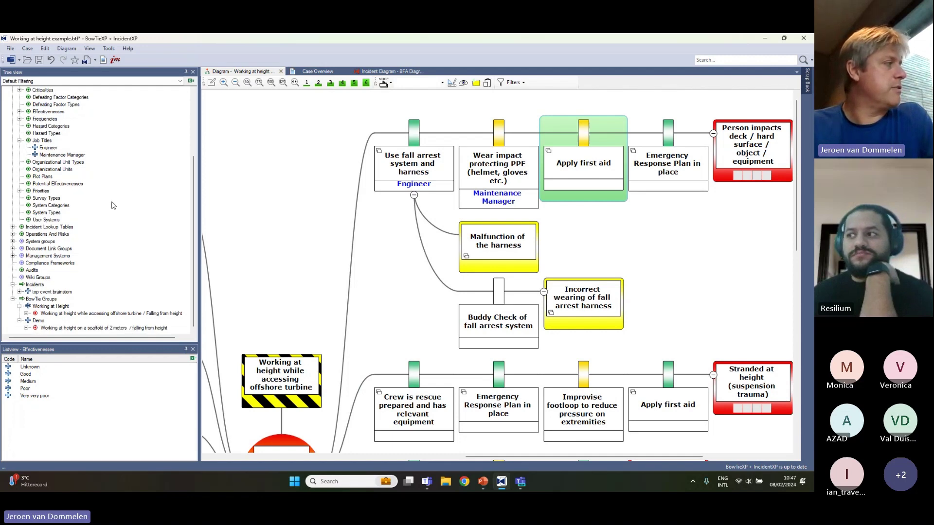
click(42, 256)
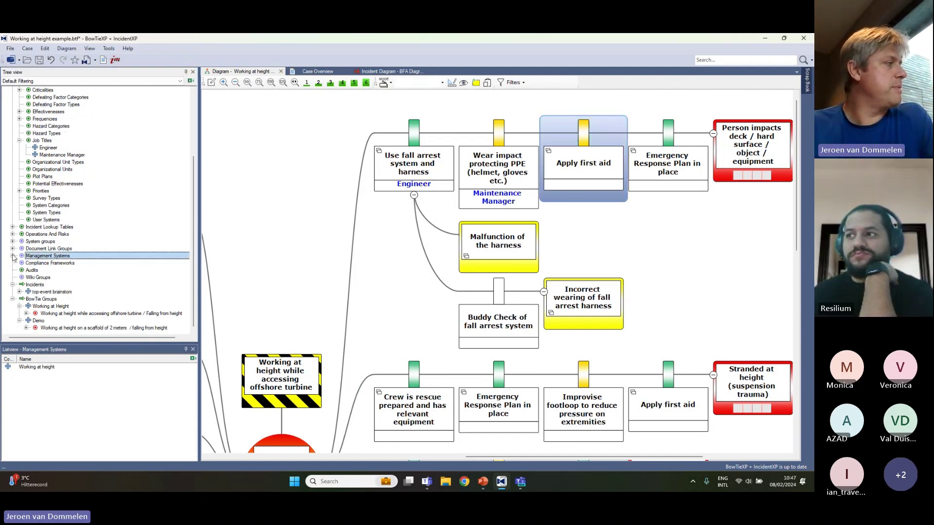
click(13, 256)
click(19, 263)
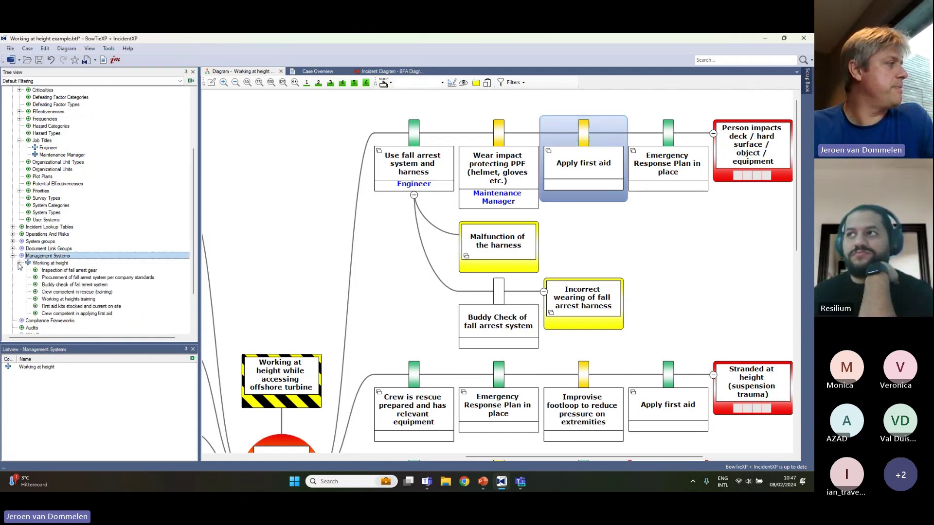
click(102, 241)
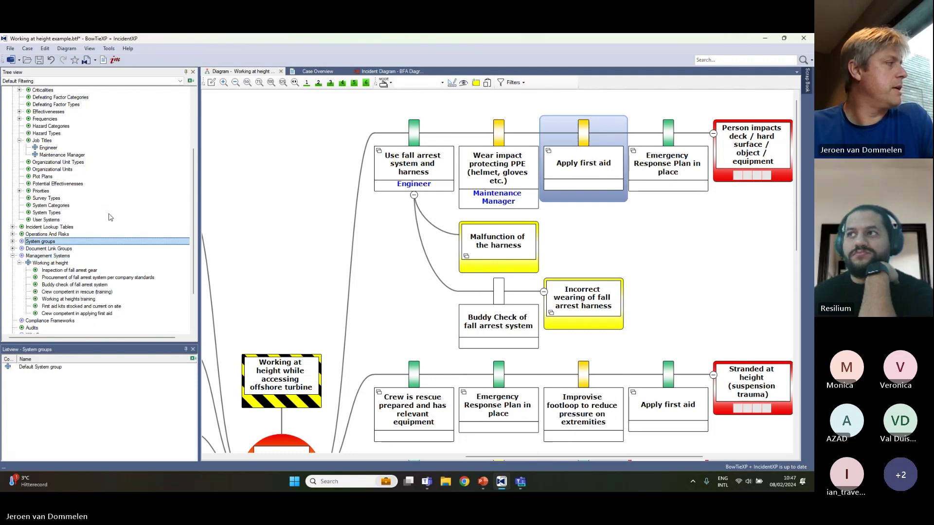
Create a new activity in the Working at height management system and name it "Training first aid".
right_click(58, 264)
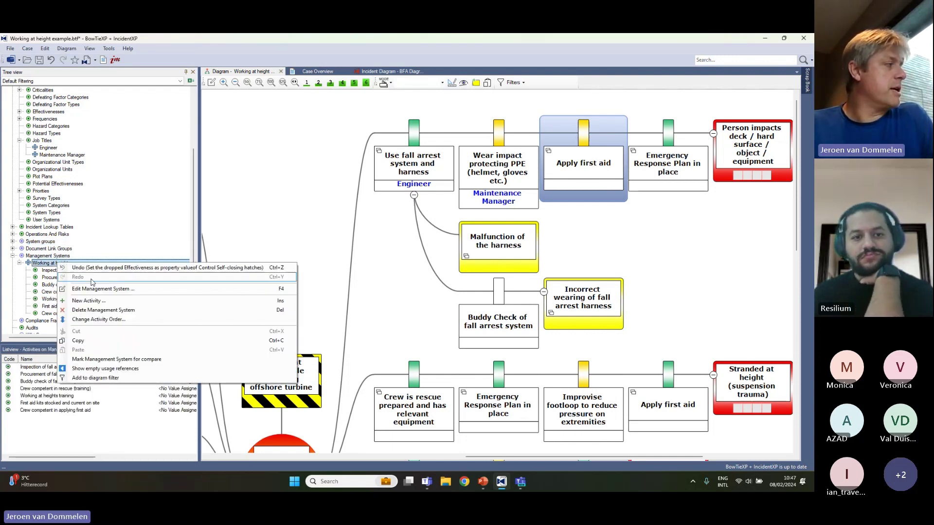
click(93, 302)
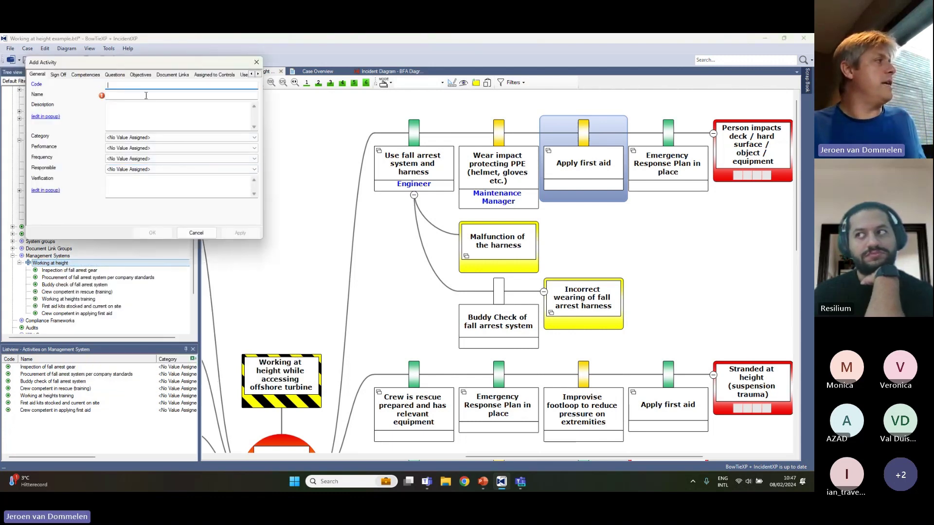
click(146, 95)
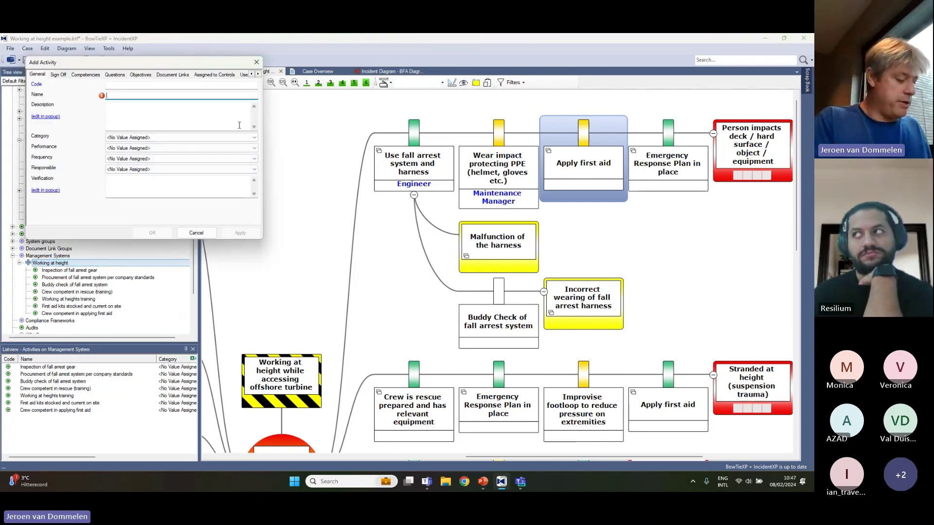
text(Training )
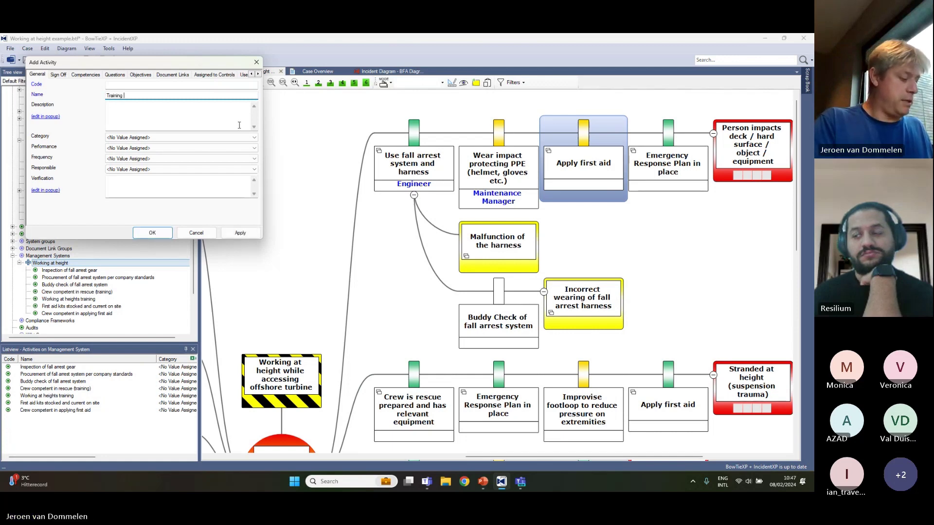
text(first)
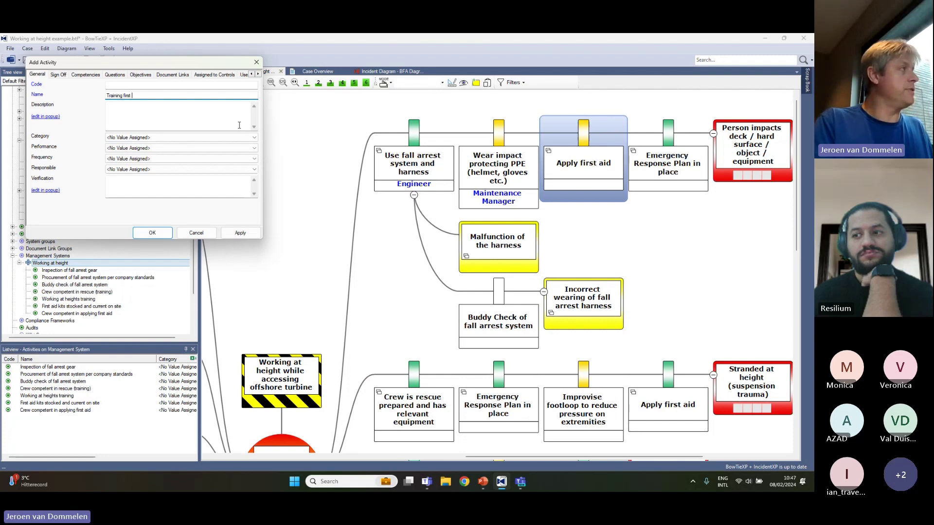
text( ai)
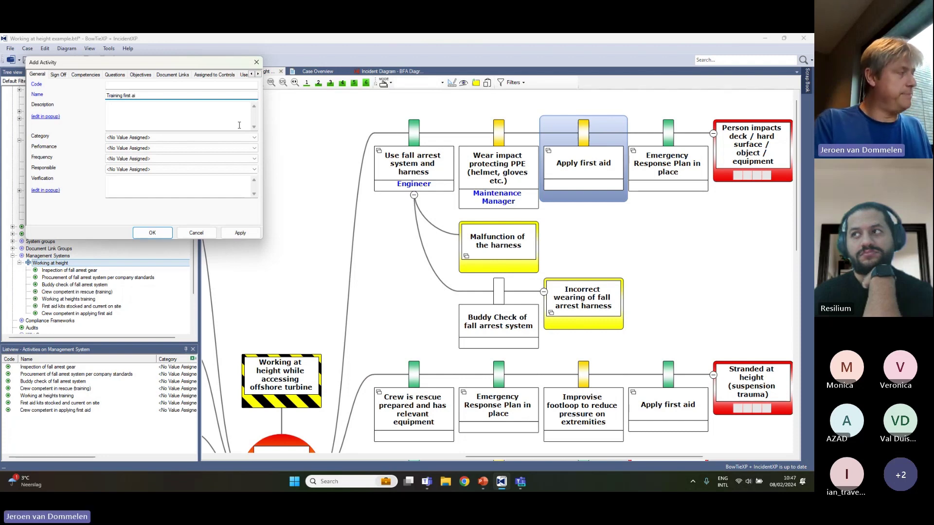
text(d)
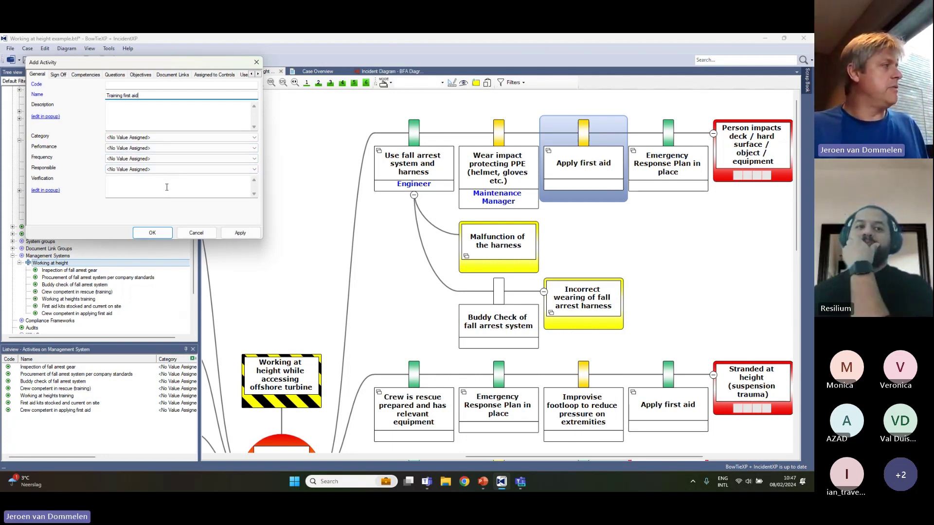
Review the Performance, Frequency and Responsible options of the new activity, leave them unassigned and save the activity.
click(148, 148)
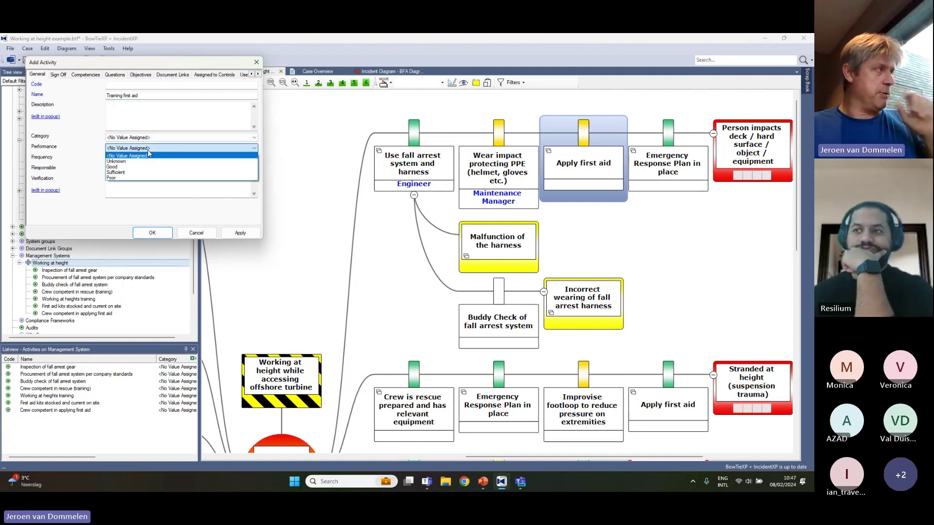
click(149, 155)
click(148, 159)
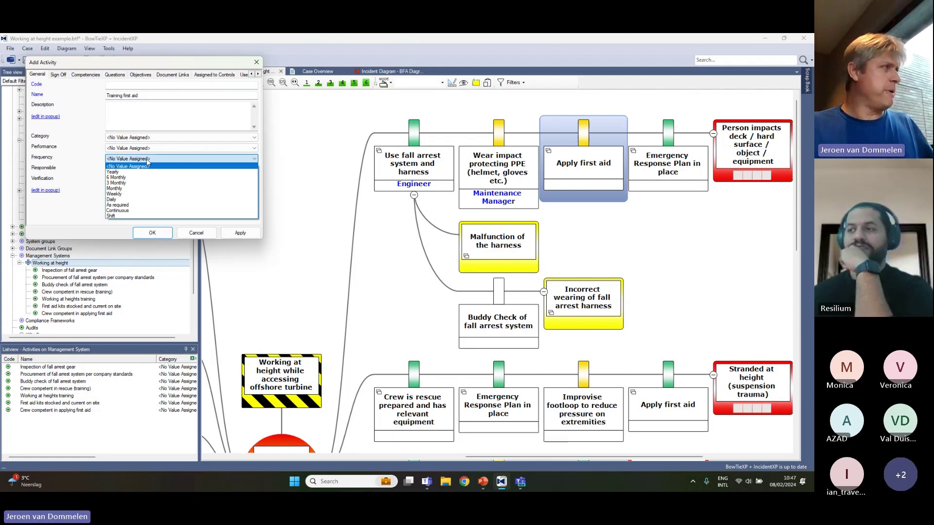
click(147, 162)
click(147, 169)
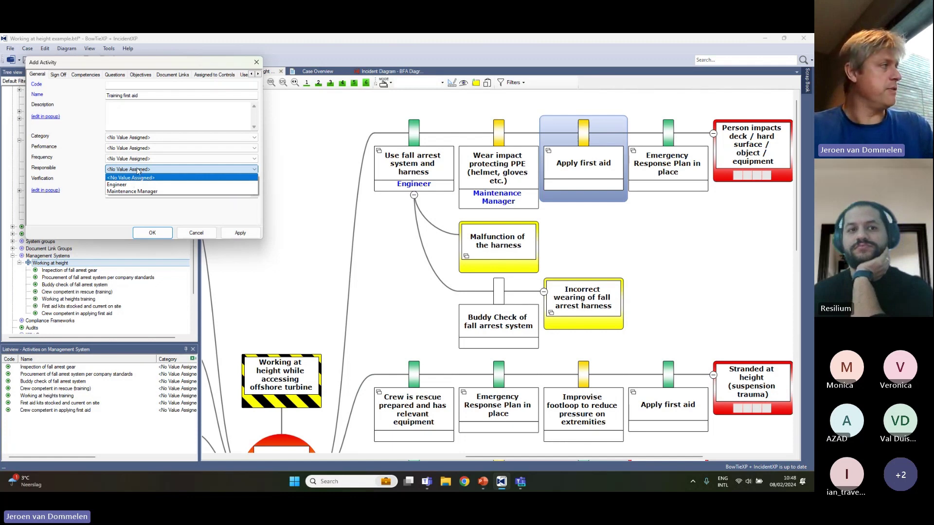
click(139, 170)
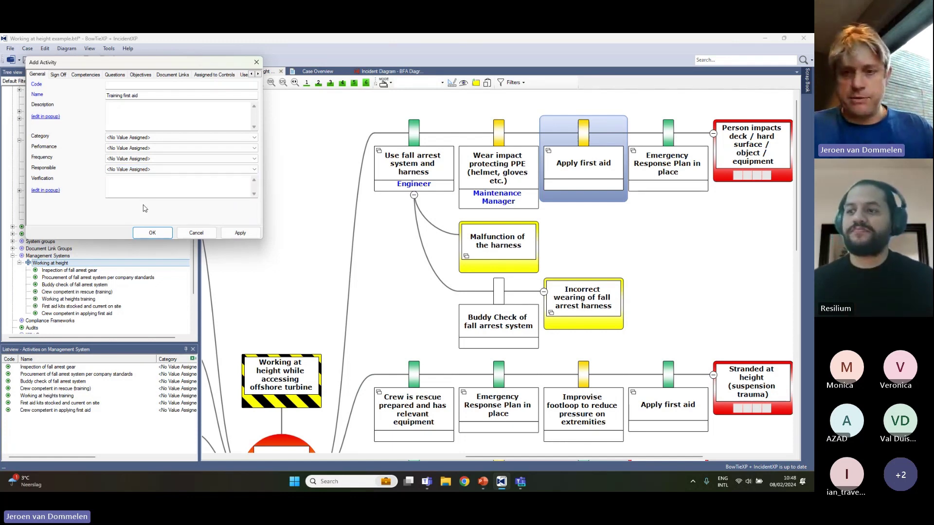
click(151, 233)
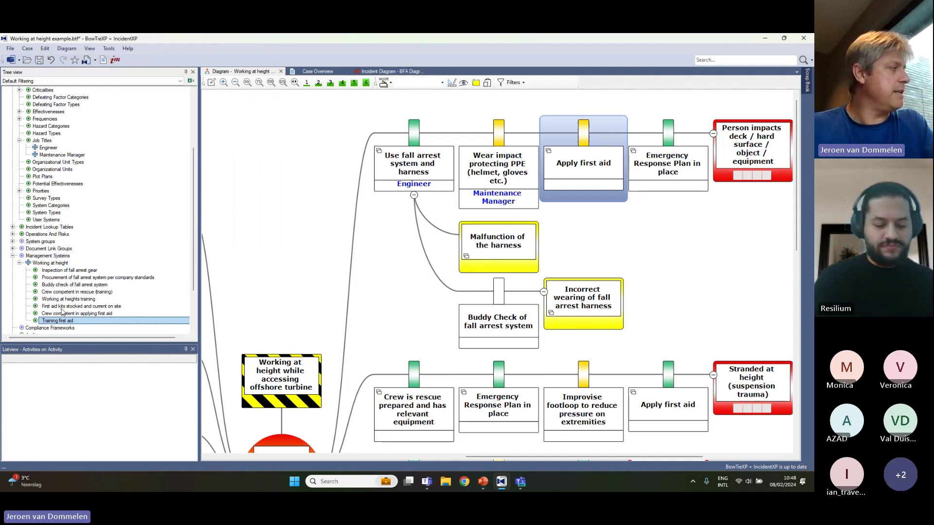
Link the "Training first aid" activity to the "Apply first aid" control and show activities on the diagram.
drag(56, 322, 586, 171)
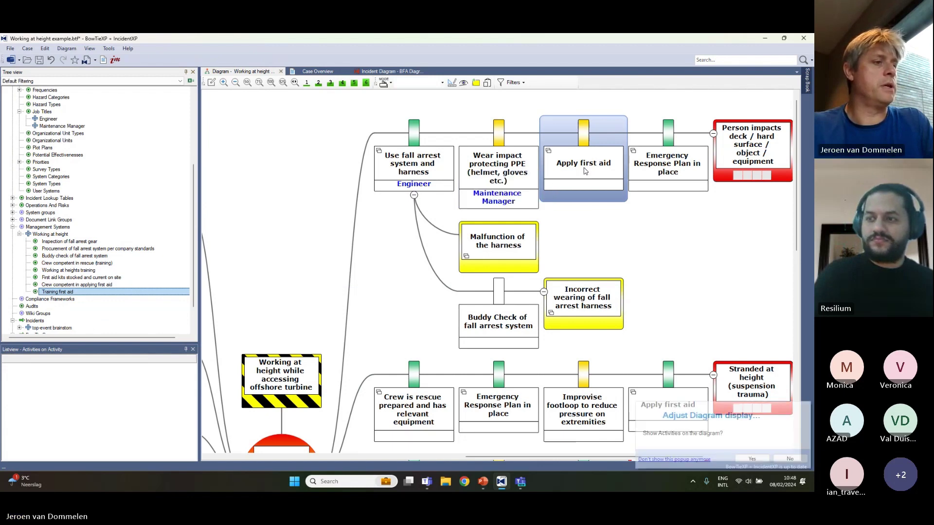
click(752, 458)
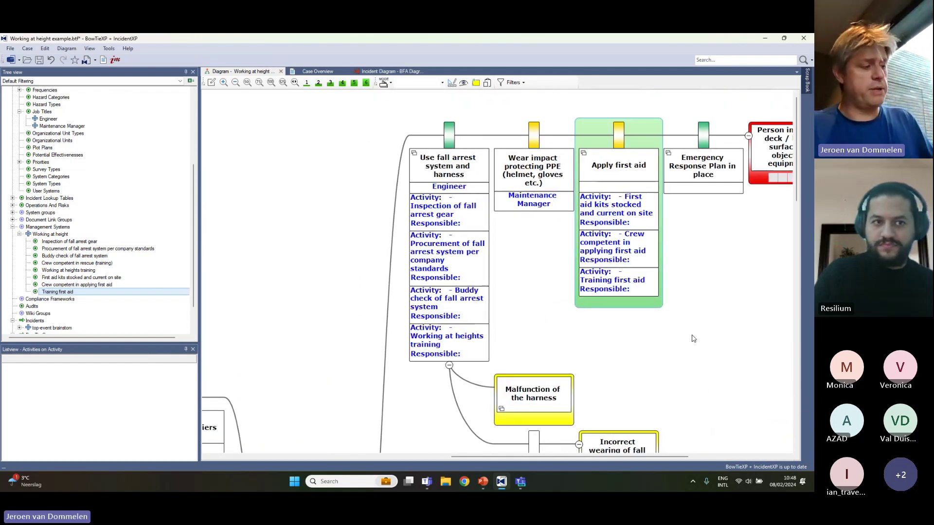
mouse_move(619, 293)
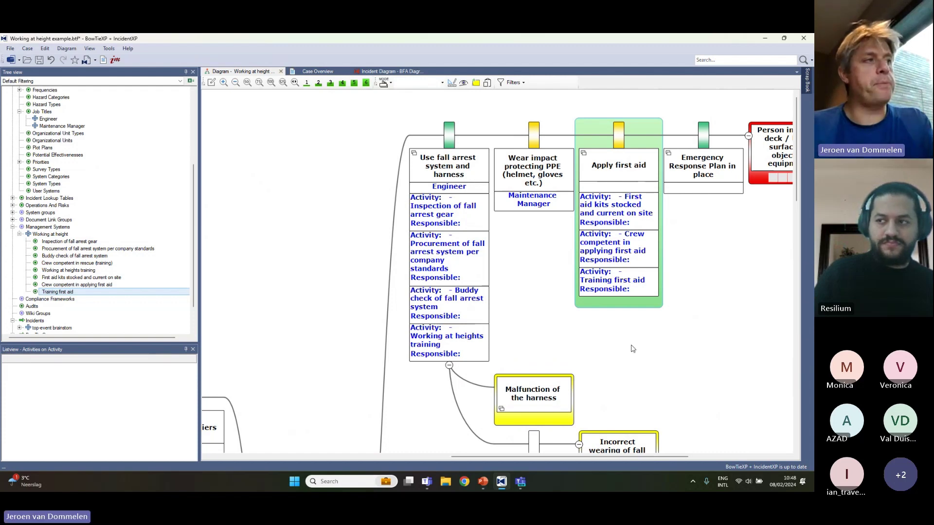
Review the effectiveness and potential effectiveness options of the "Apply first aid" control and set its control type to Socio technical.
mouse_move(646, 188)
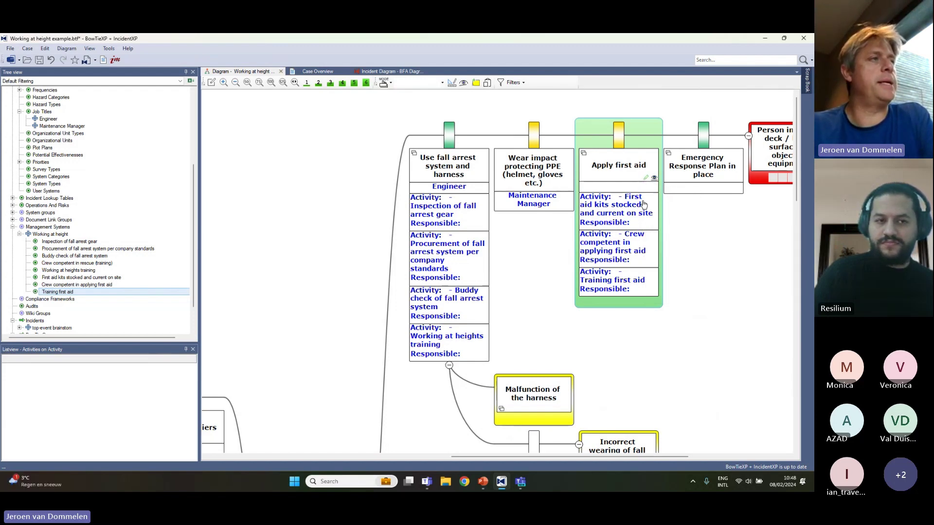
click(646, 180)
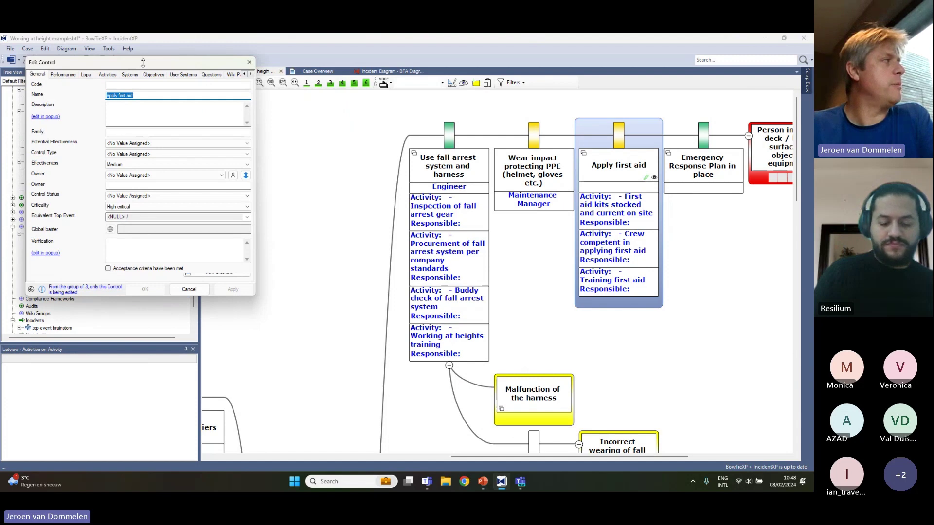
drag(143, 62, 302, 87)
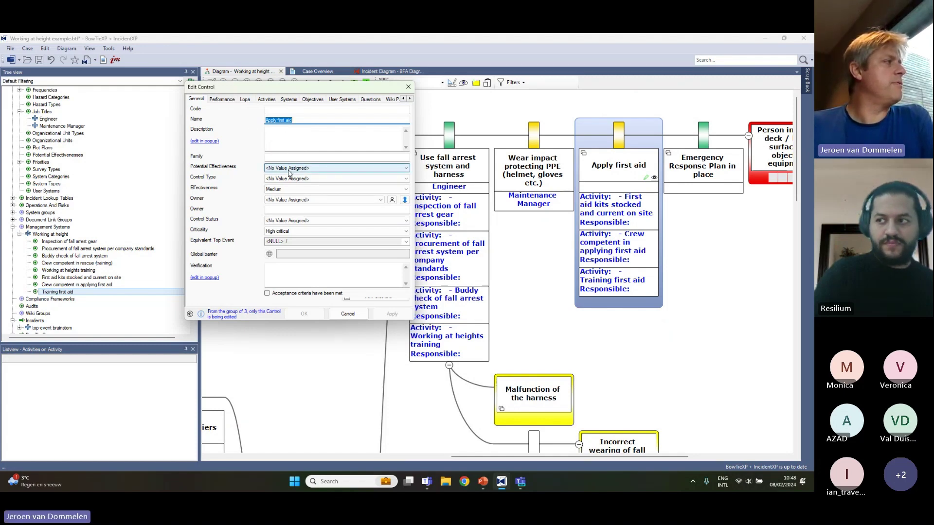
click(289, 190)
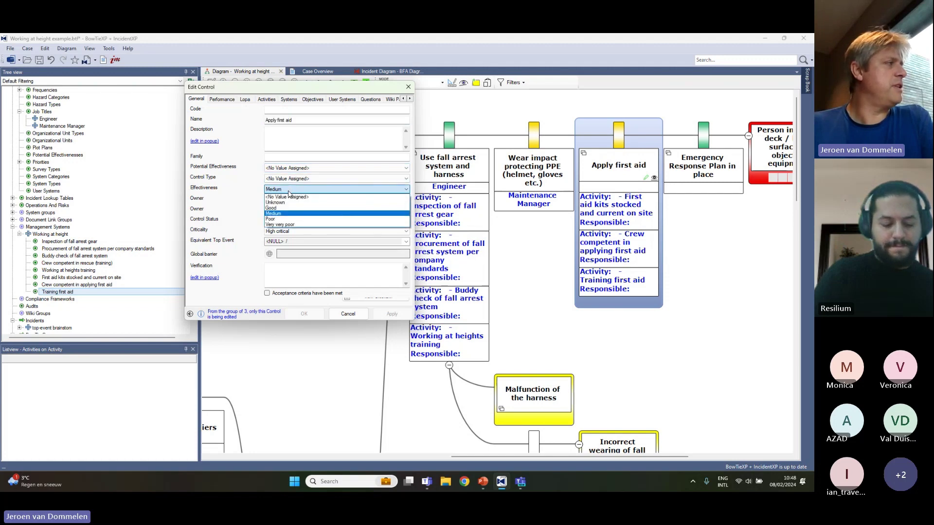
click(289, 190)
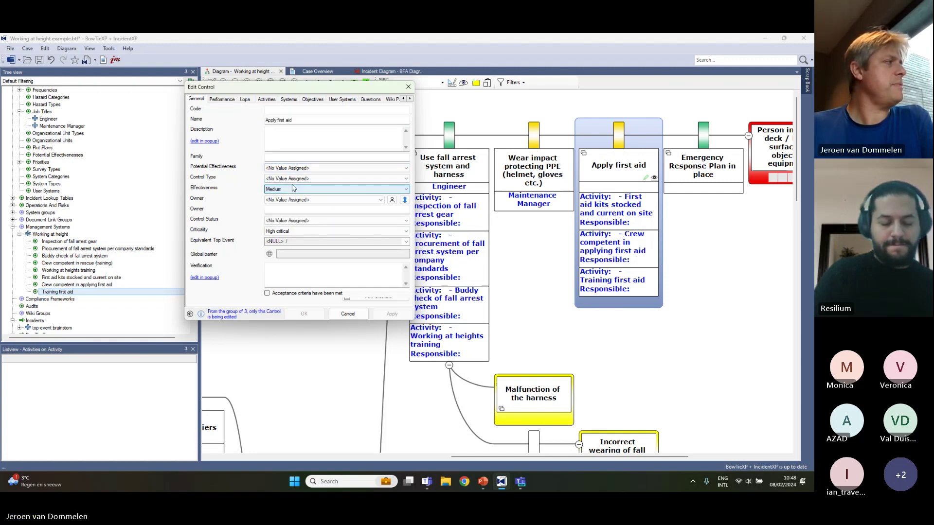
click(297, 169)
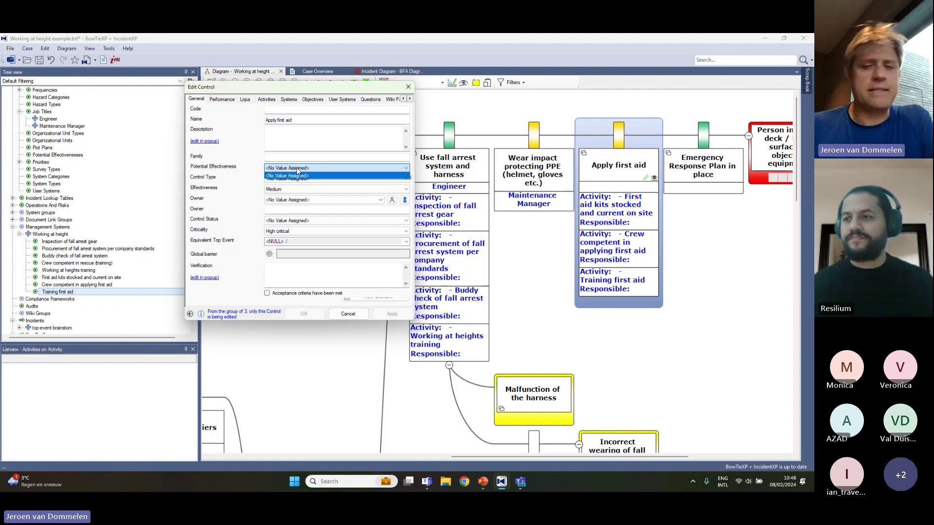
click(298, 170)
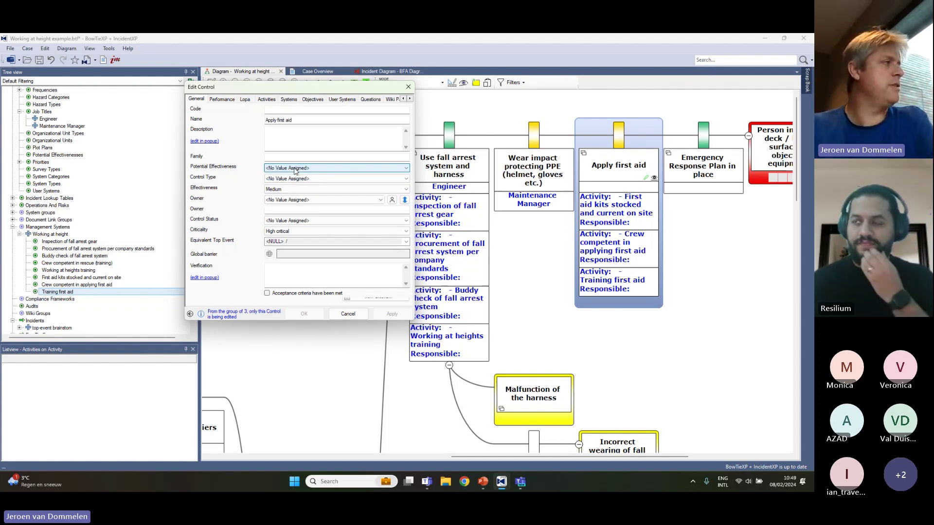
click(296, 179)
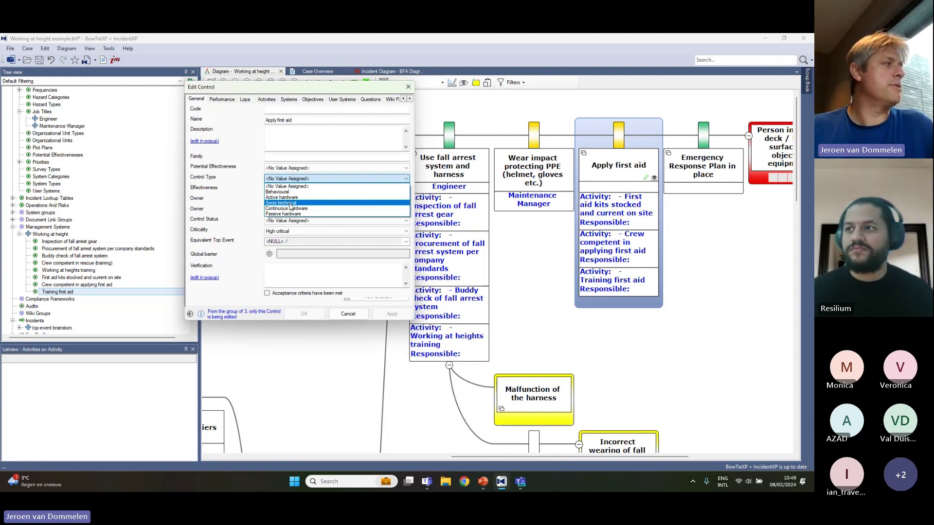
click(290, 203)
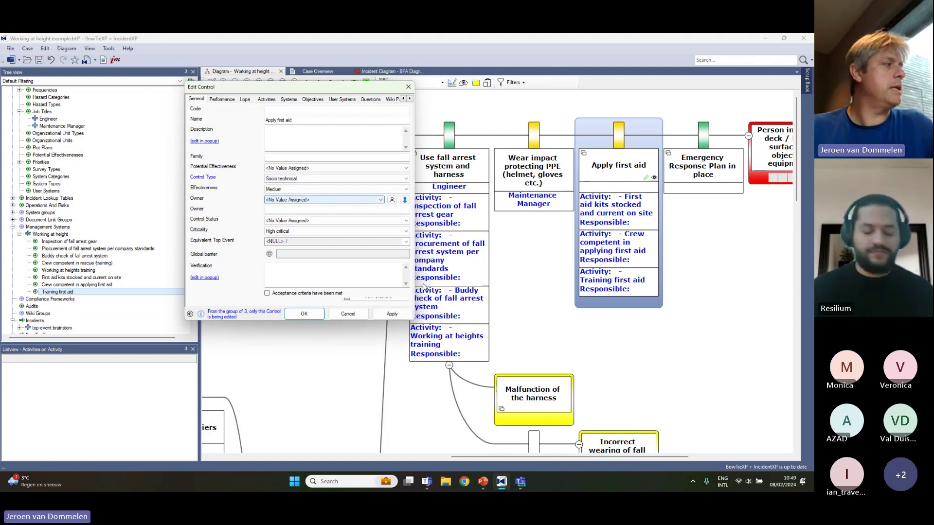
Save the edited "Apply first aid" control and show Control Type on the diagram.
click(313, 317)
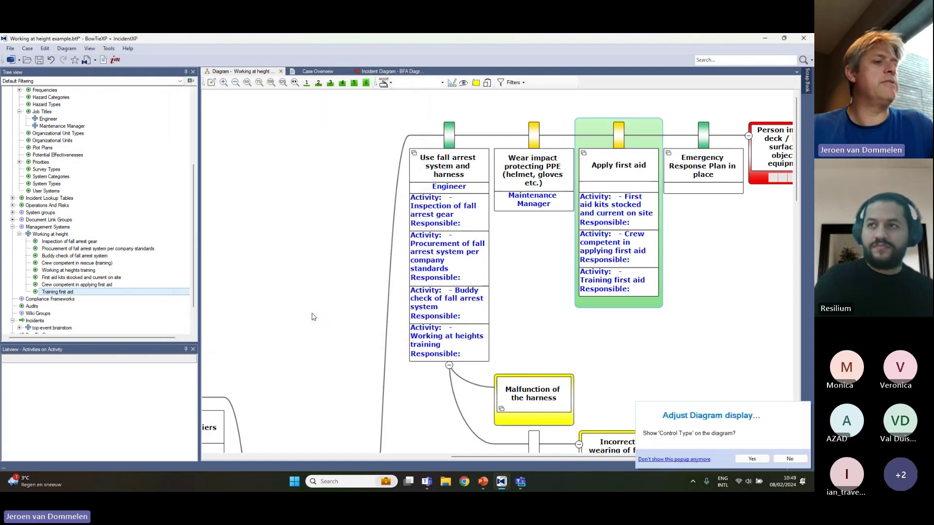
click(751, 458)
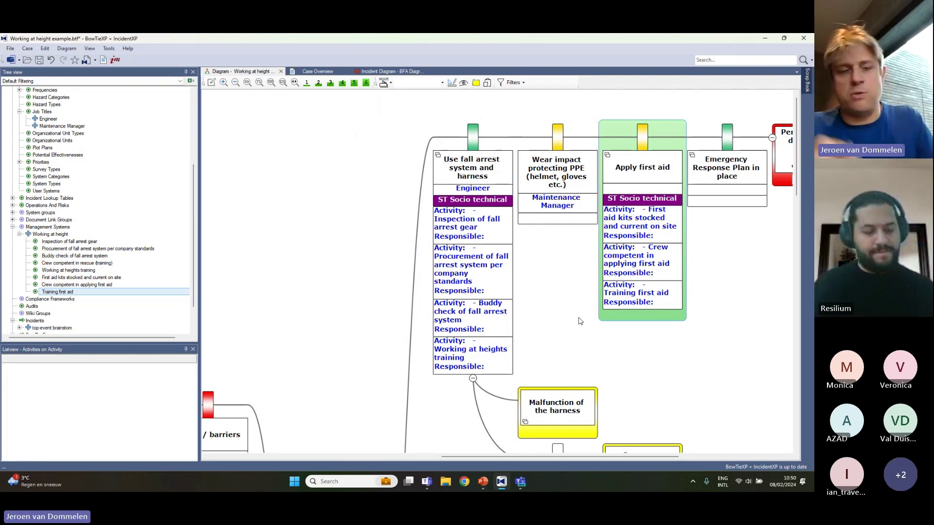
drag(370, 289, 374, 292)
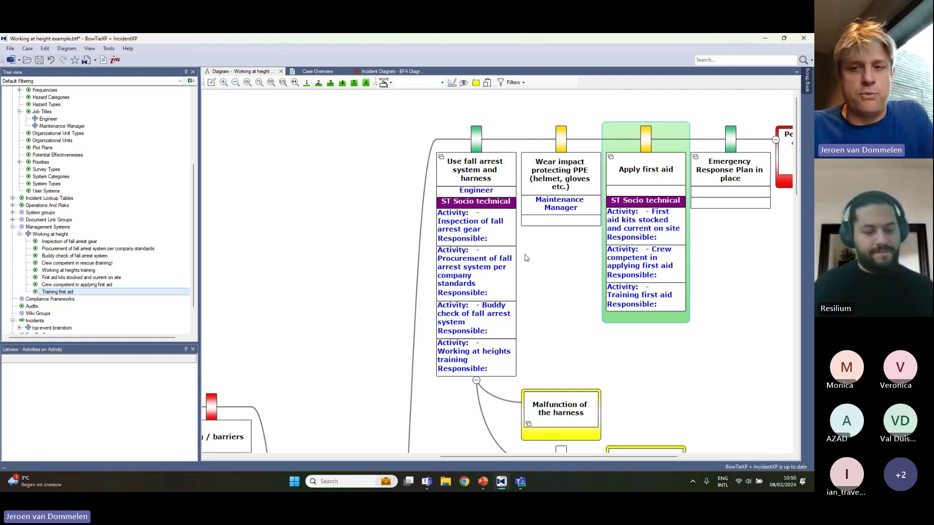
drag(329, 219, 373, 190)
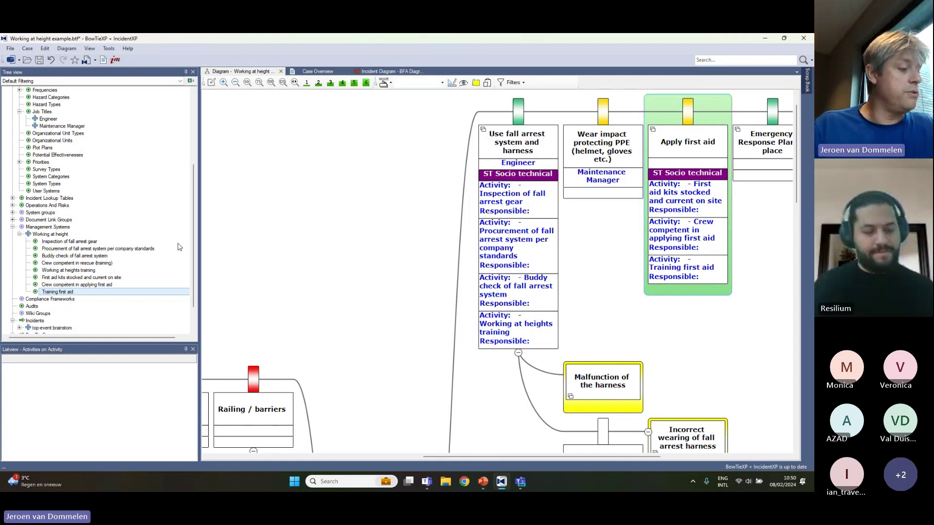
Examine the Job Titles, Effectivenesses and Criticalities lookup tables, including the High, Medium and Low critical entries.
scroll(27, 225, up, 5)
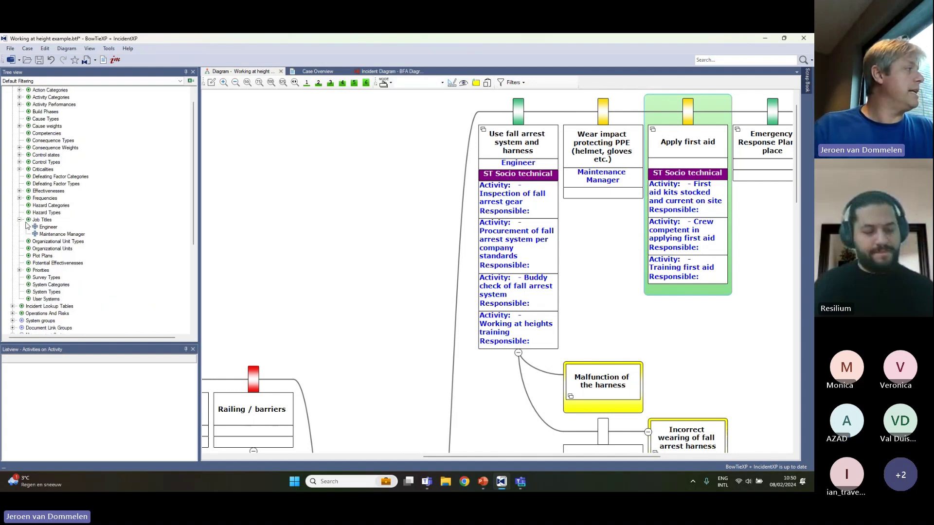
click(20, 222)
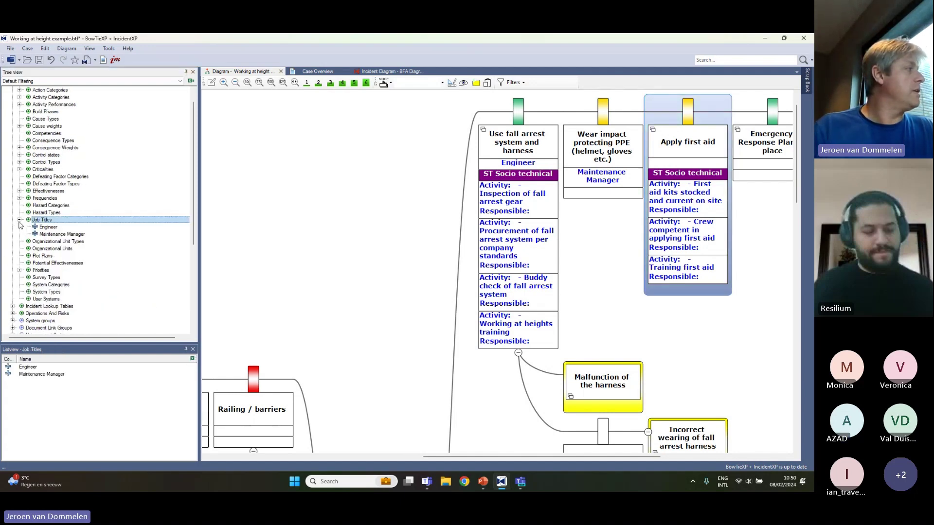
click(41, 191)
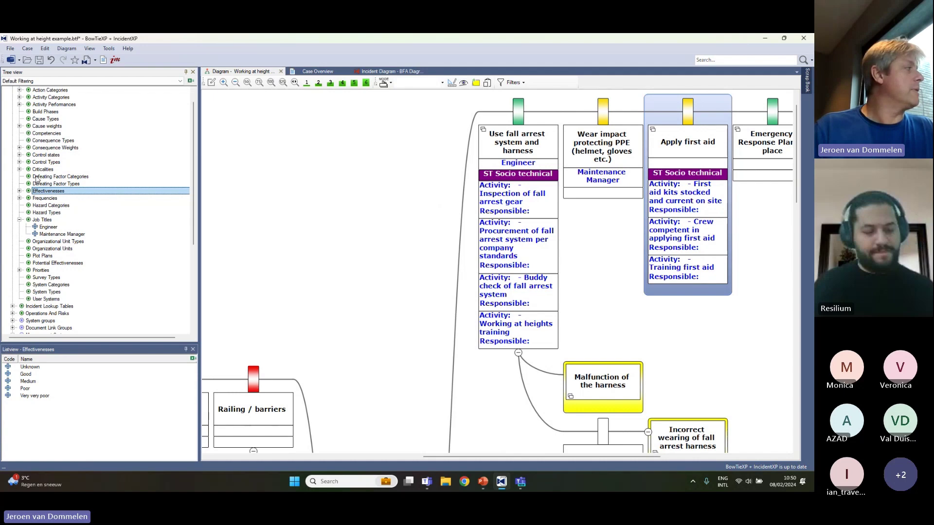
click(19, 169)
click(54, 171)
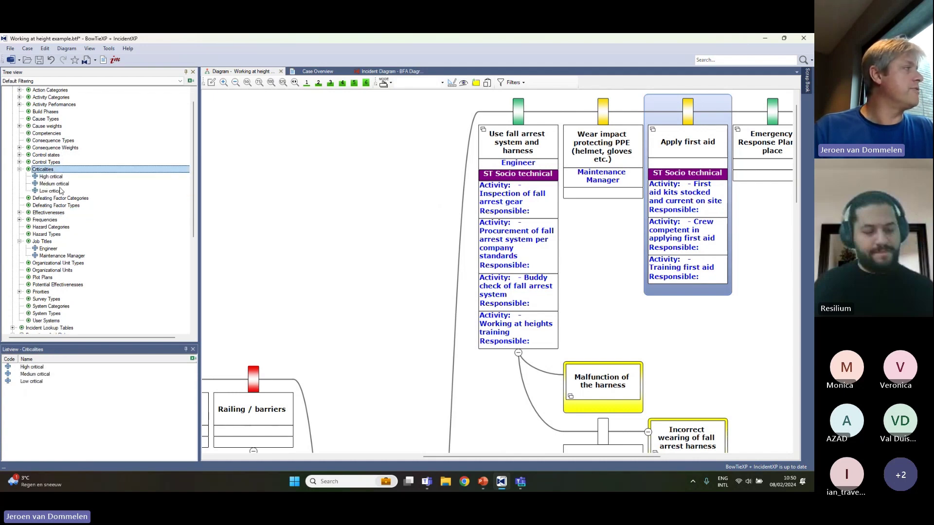
key(Down)
key(Down)
key(Down)
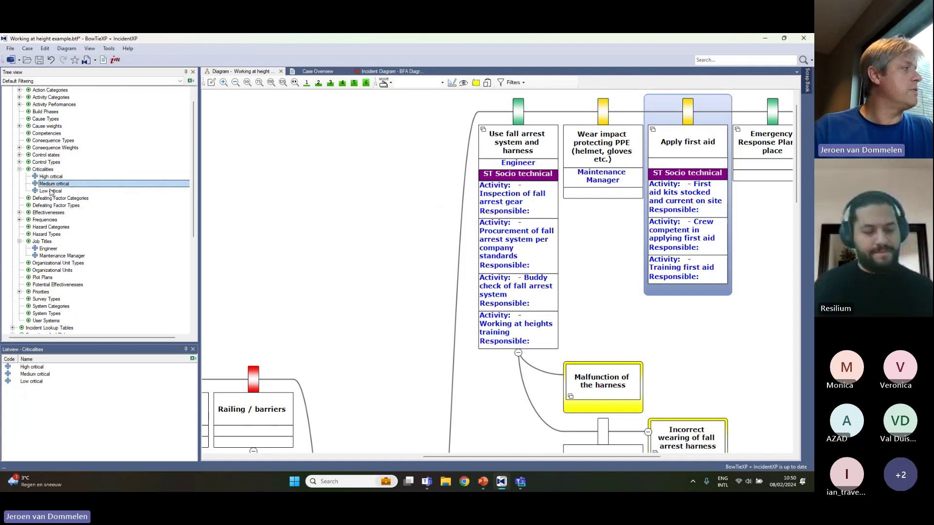
click(49, 178)
click(50, 192)
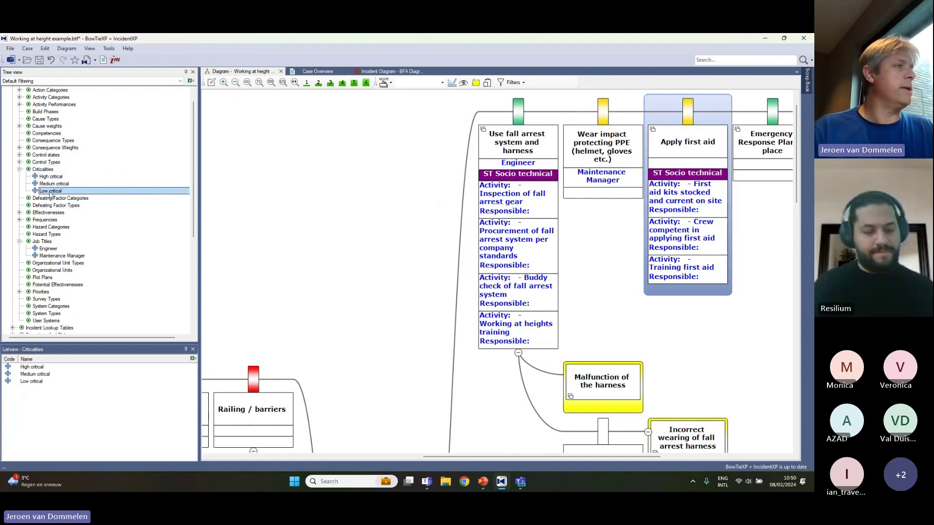
Assign the High critical criticality to the "Use fall arrest system and harness" control and show Criticality on the diagram.
click(51, 178)
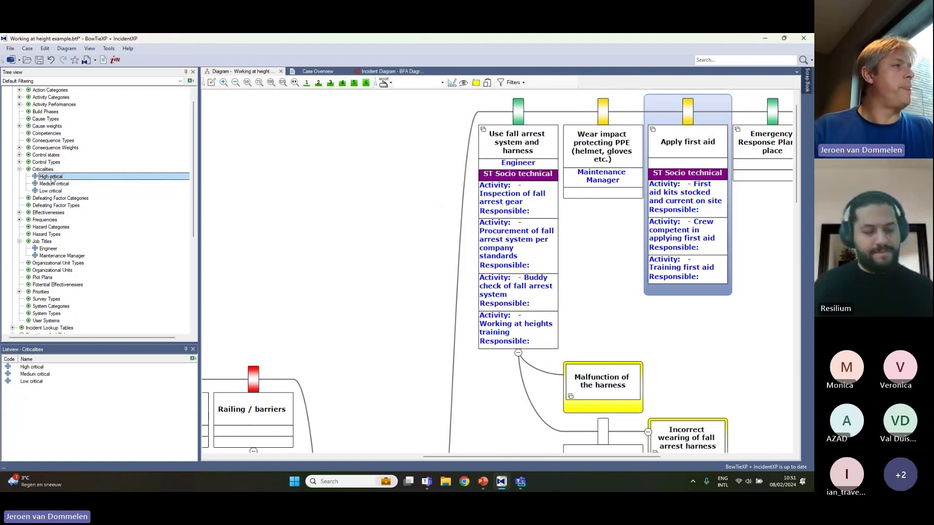
drag(55, 178, 524, 155)
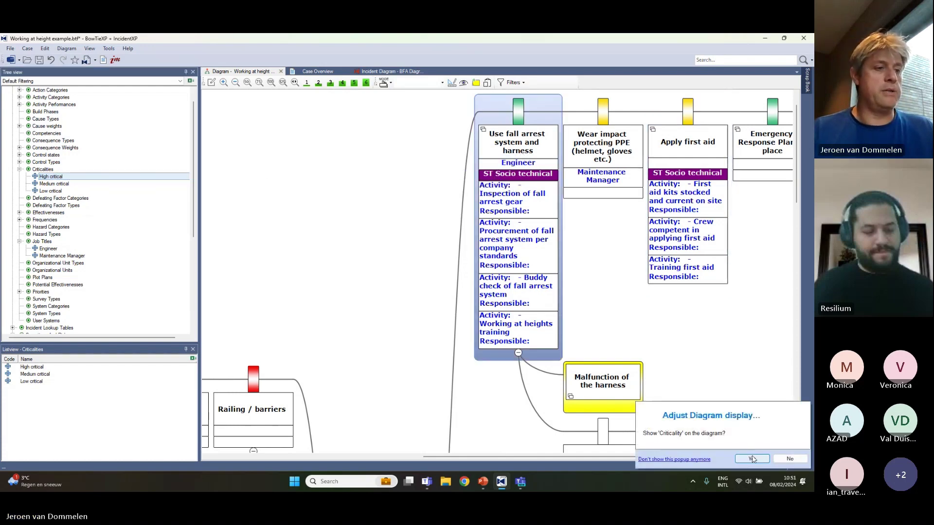
click(752, 459)
scroll(417, 258, down, 1)
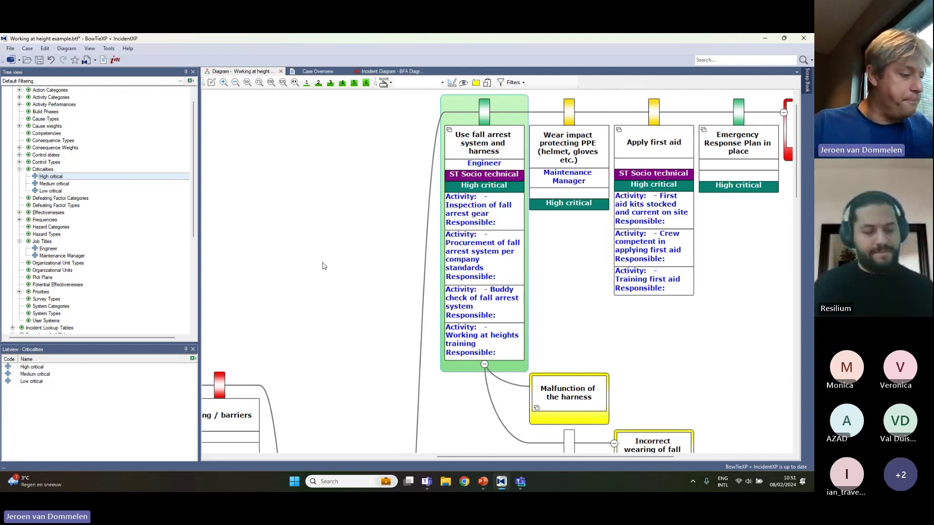
drag(330, 225, 316, 257)
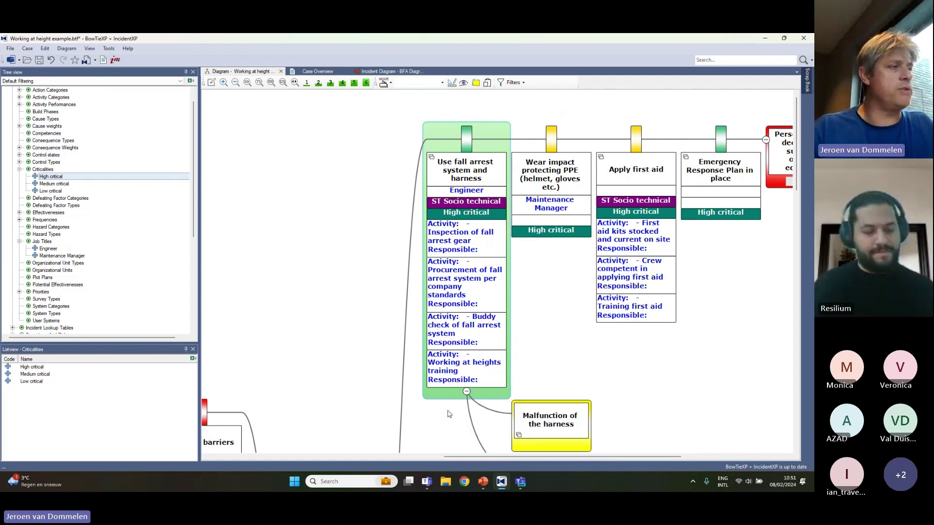
Open the display settings for controls and turn off Activities, Control Type and Criticality.
mouse_move(449, 271)
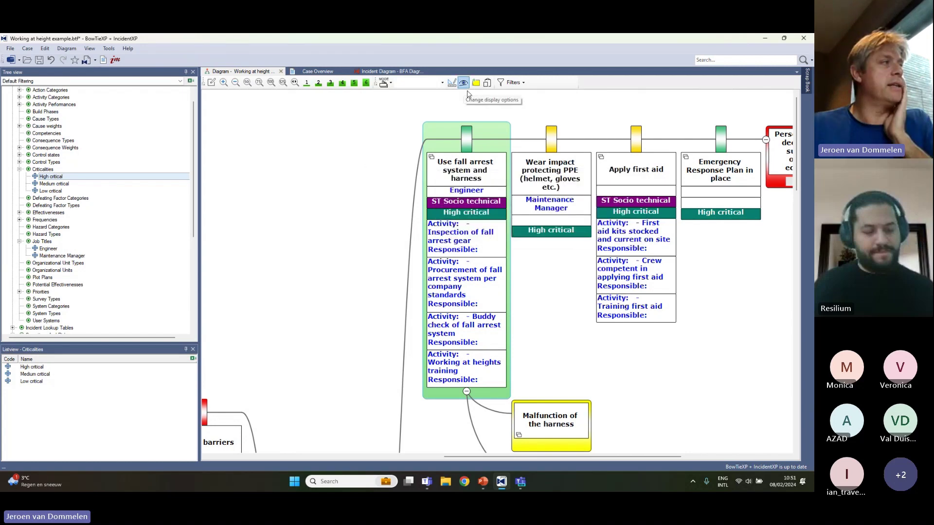
mouse_move(502, 185)
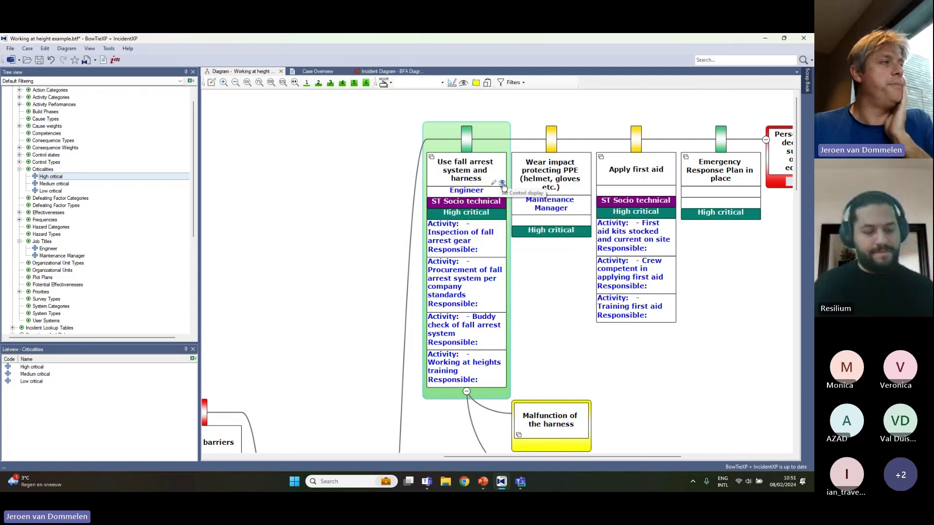
click(502, 184)
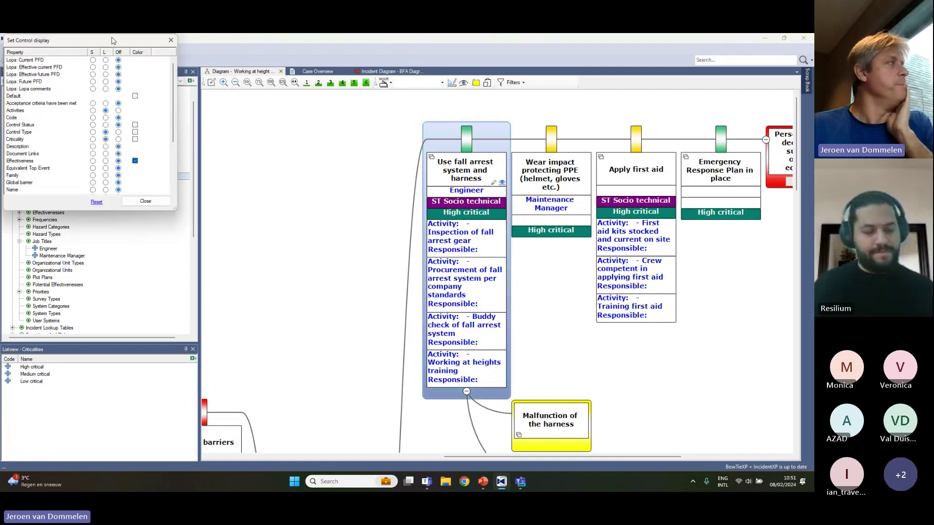
drag(107, 40, 292, 90)
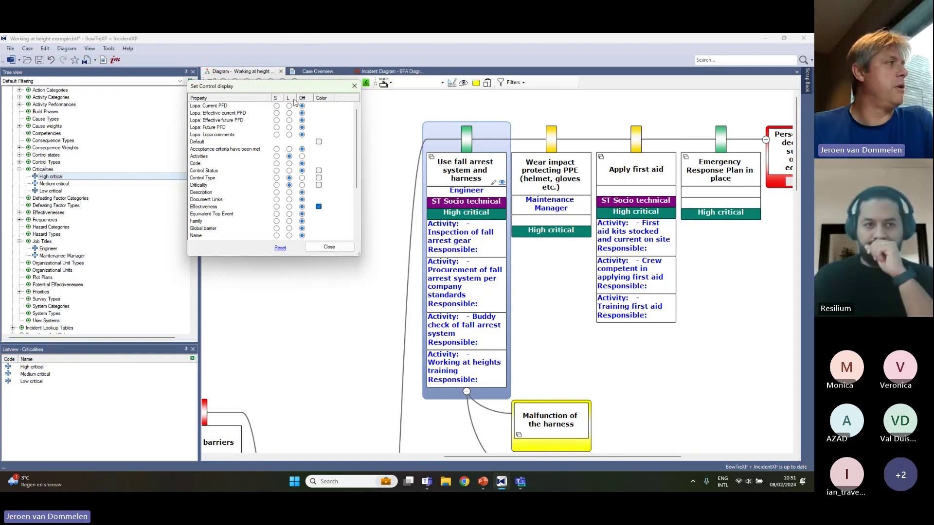
click(302, 156)
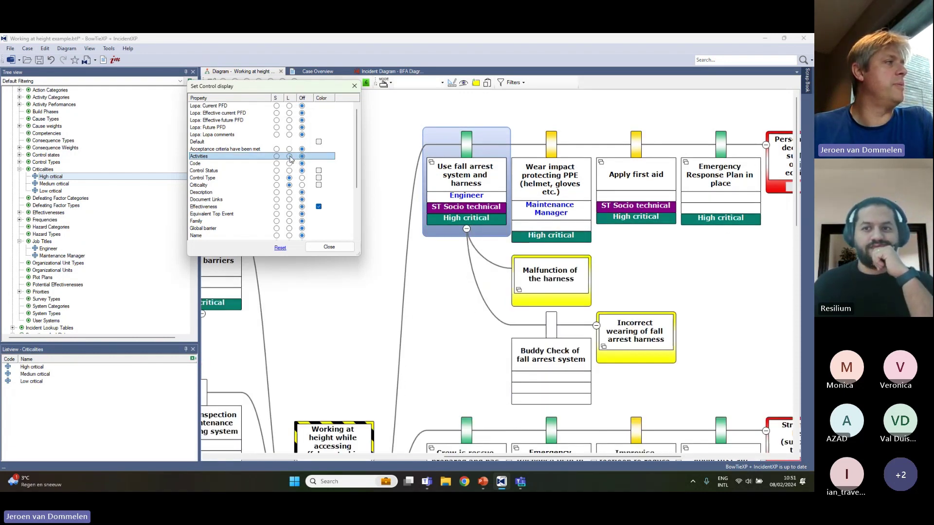
click(302, 157)
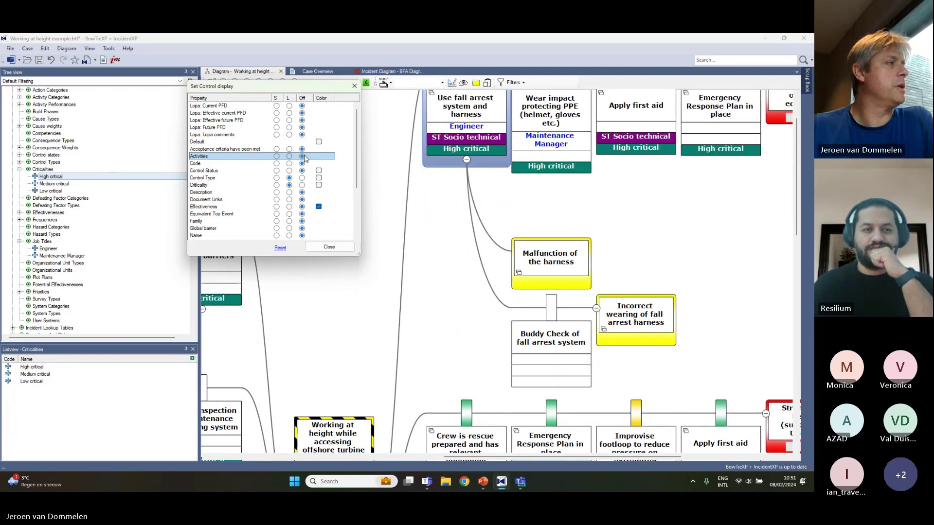
click(302, 178)
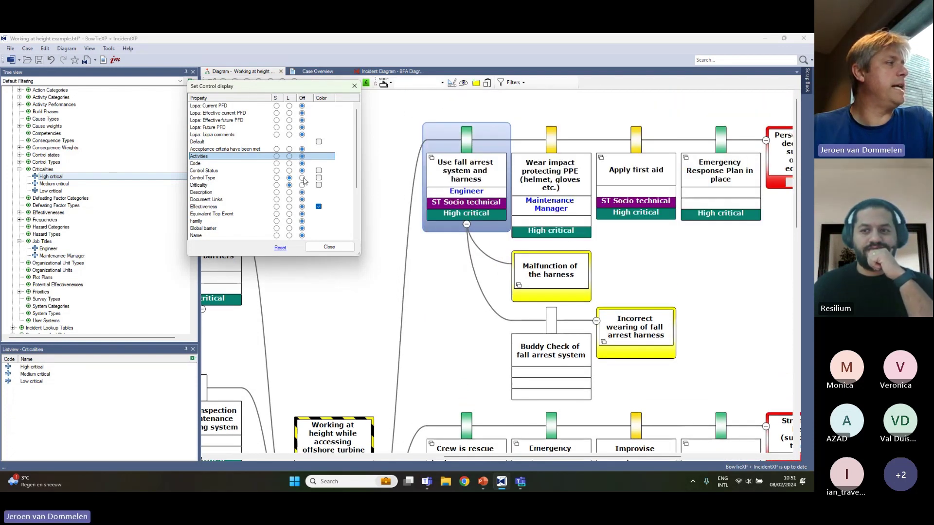
click(302, 185)
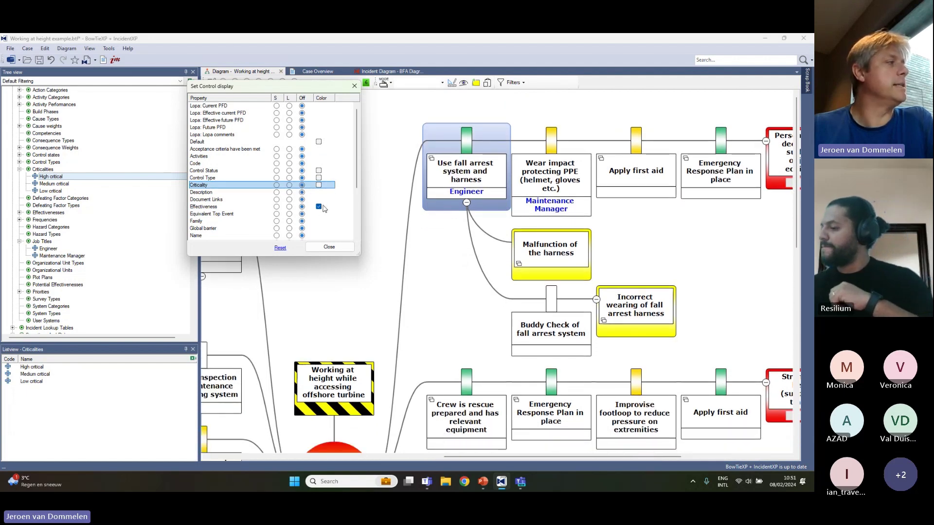
Try colouring the controls by Criticality, and return the colouring to Effectiveness.
click(319, 207)
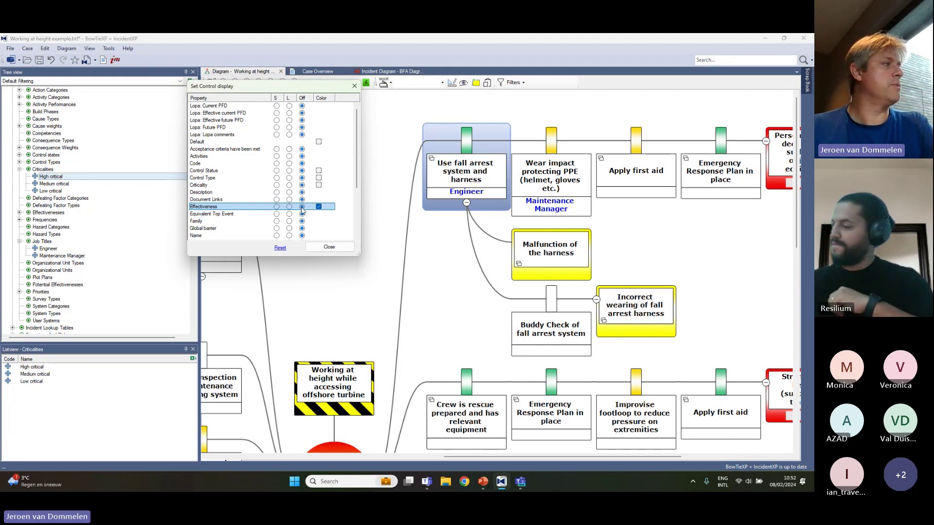
click(319, 185)
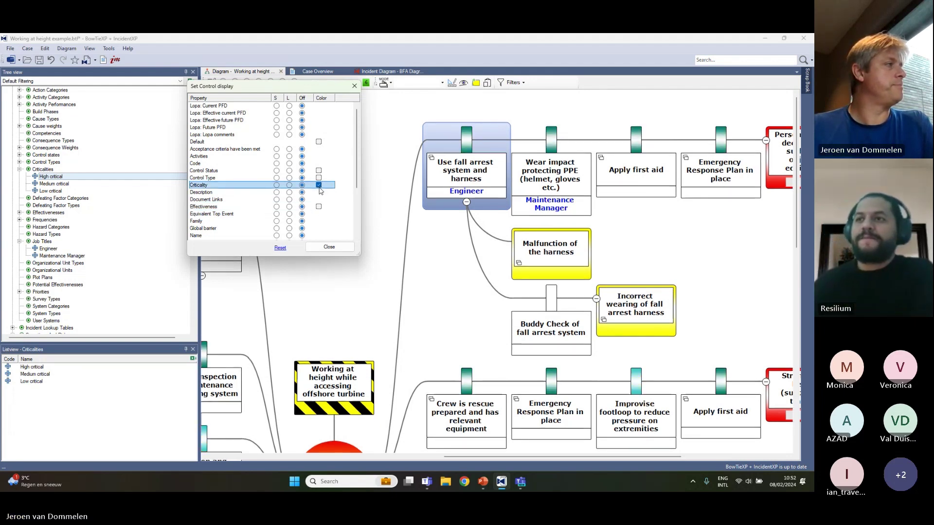
click(320, 208)
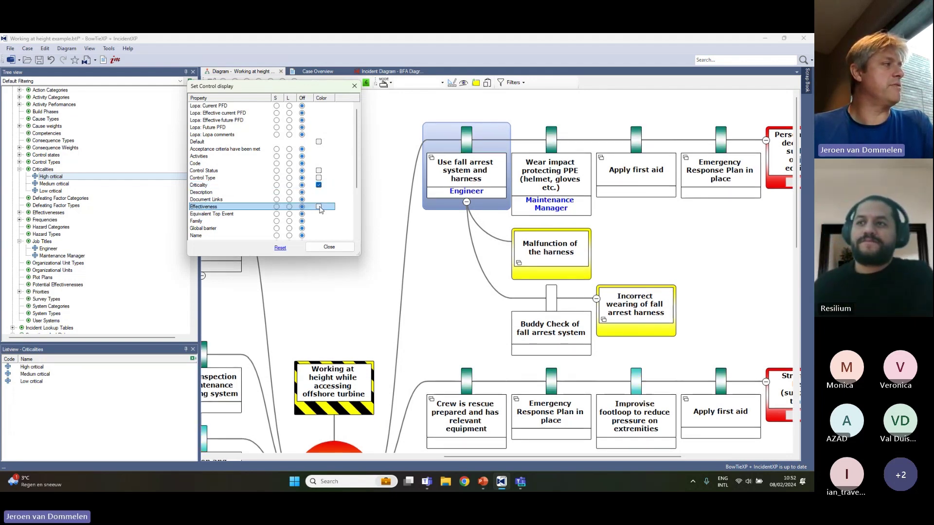
click(319, 208)
Colour the controls by Potential Effectiveness, turn off the displayed Owner property and close the display settings.
scroll(330, 226, down, 1)
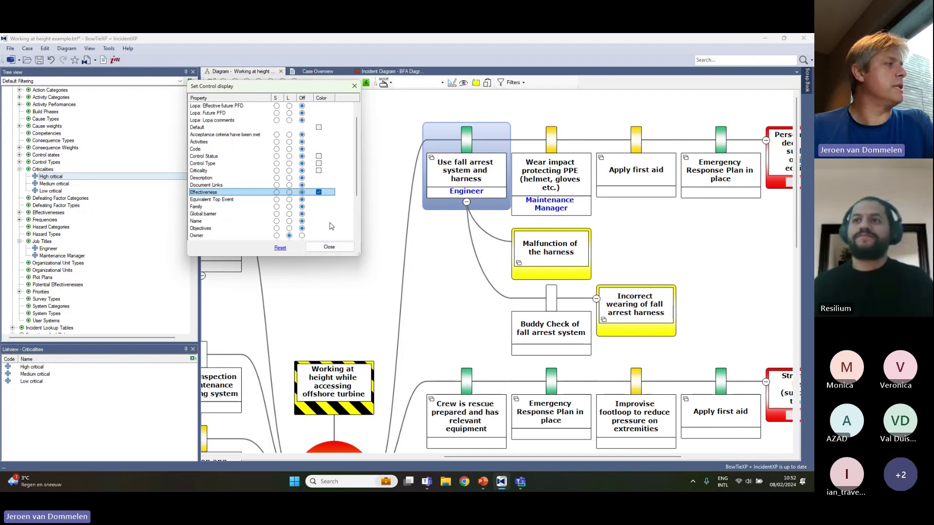
scroll(330, 226, down, 3)
click(319, 199)
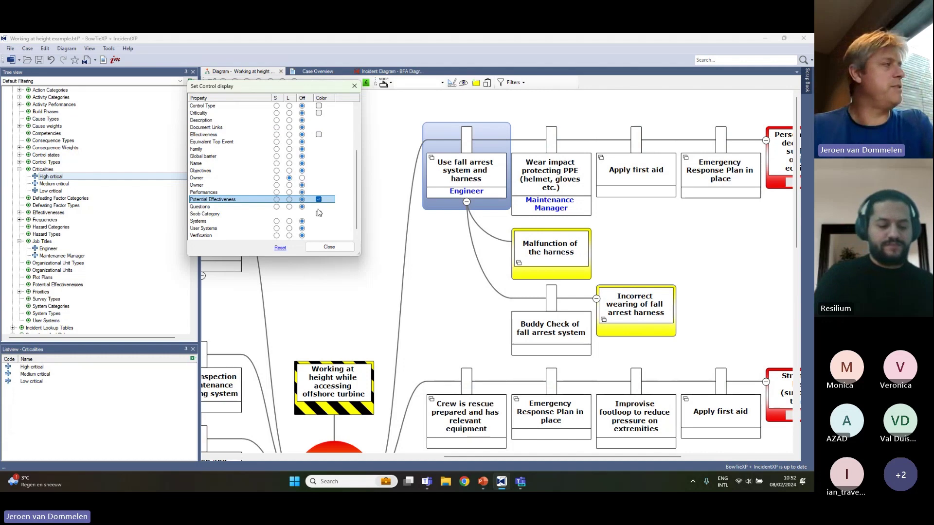
click(302, 178)
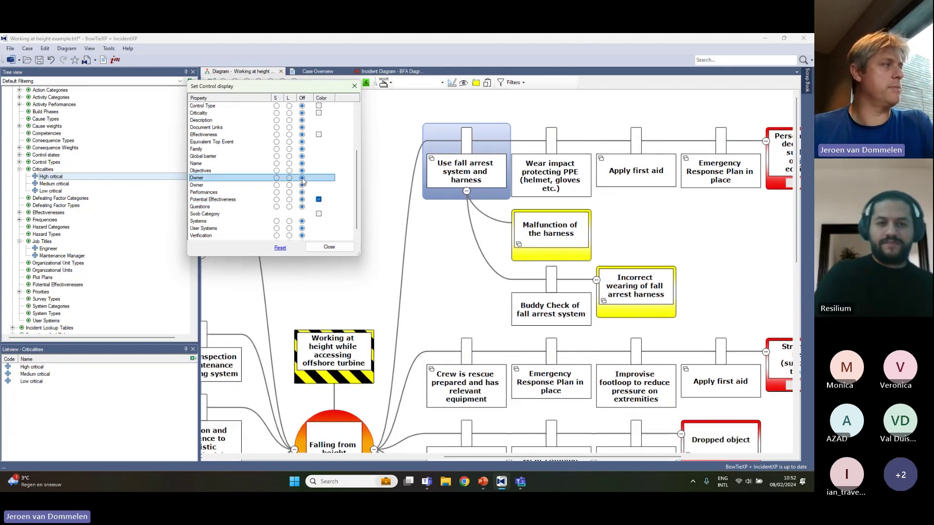
click(327, 246)
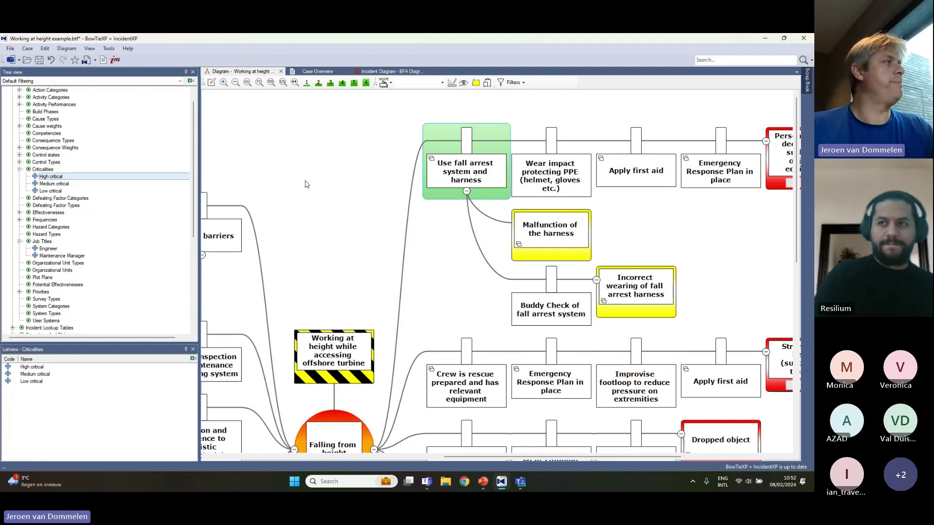
Open the Case Overview and view the Classic overview of bowtie groups, hazards, causes and consequences.
click(311, 74)
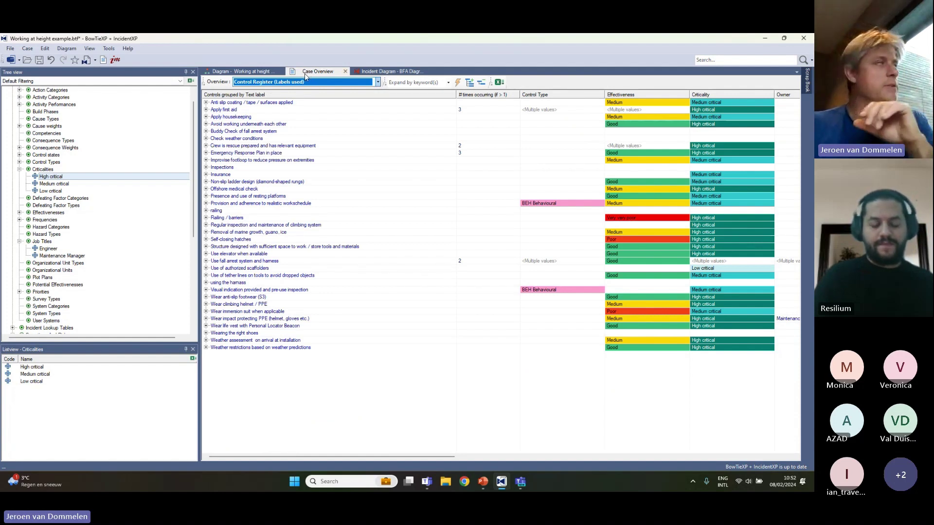
click(340, 82)
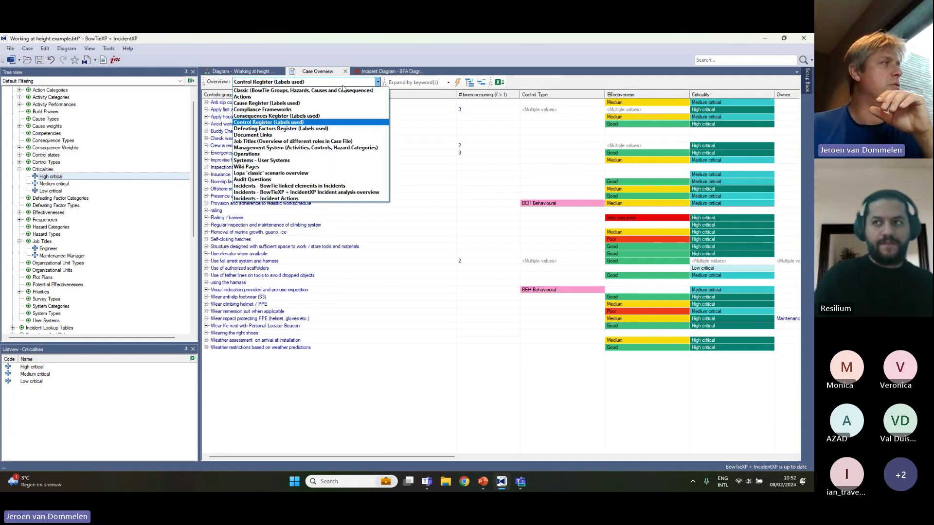
click(333, 90)
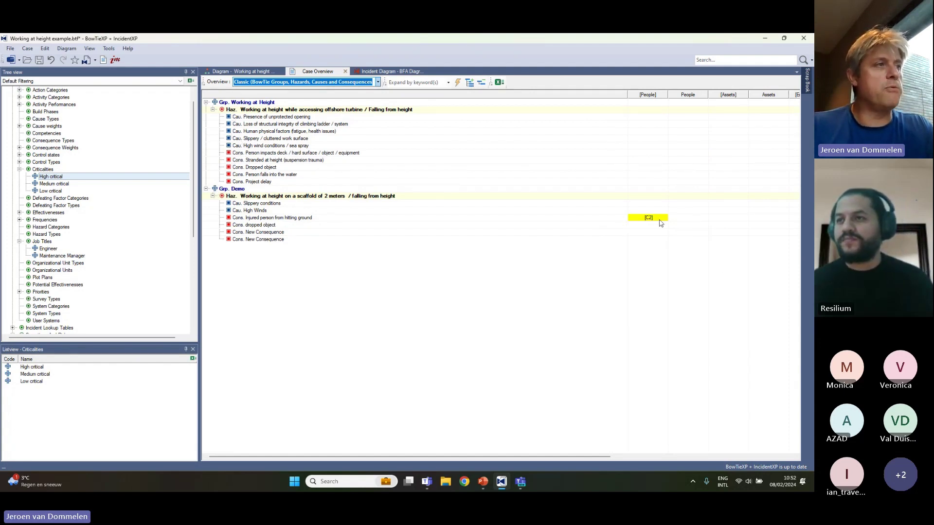
Switch the overview to Control Register (Labels used) and sort the controls by number of times occurring, highest first.
click(346, 83)
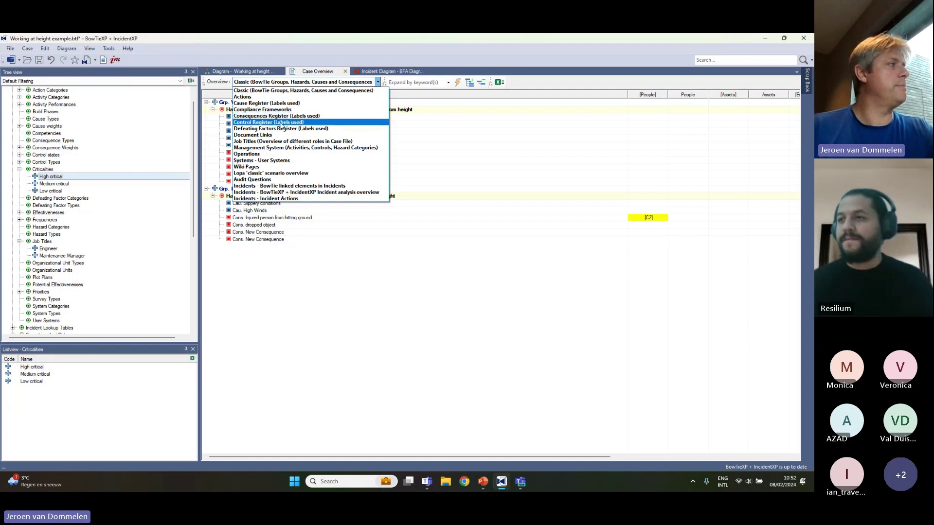
click(282, 123)
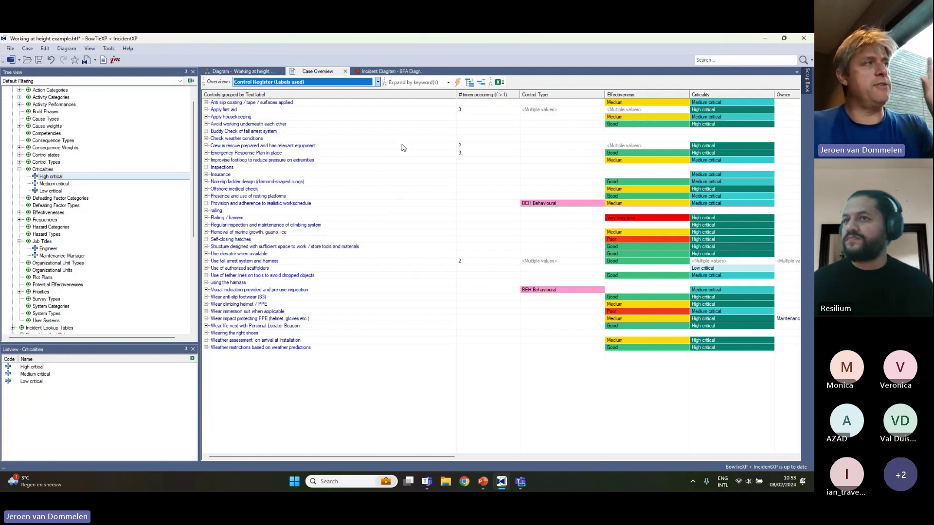
click(477, 98)
click(475, 100)
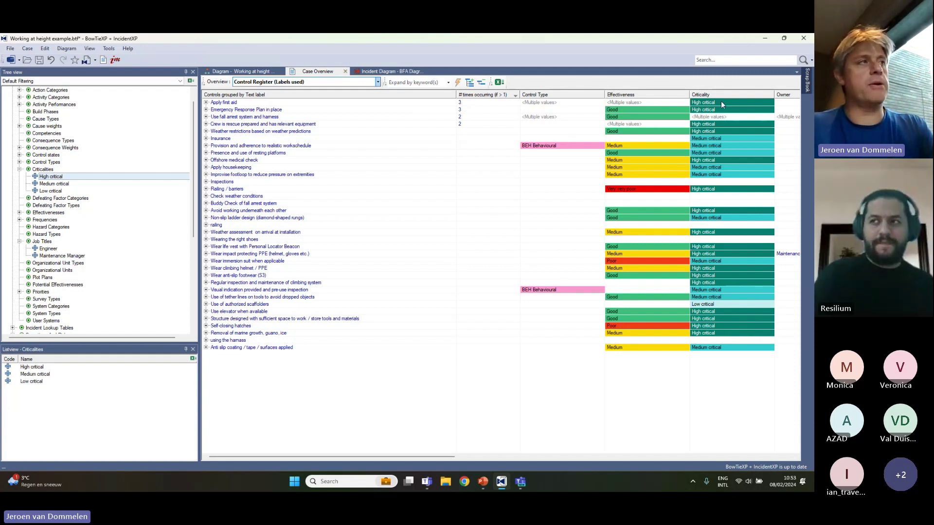
Expand the Apply first aid entry to examine its occurrences, and look through the available overview types.
click(206, 102)
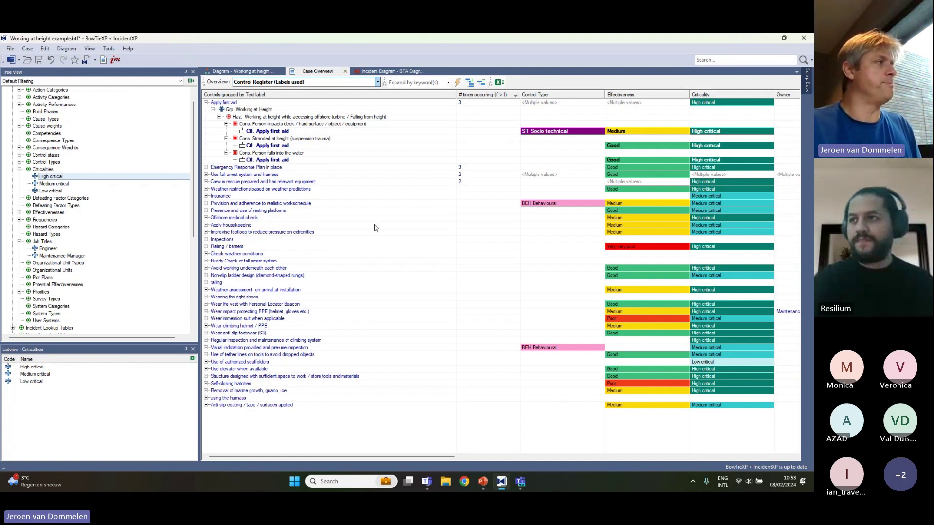
click(377, 82)
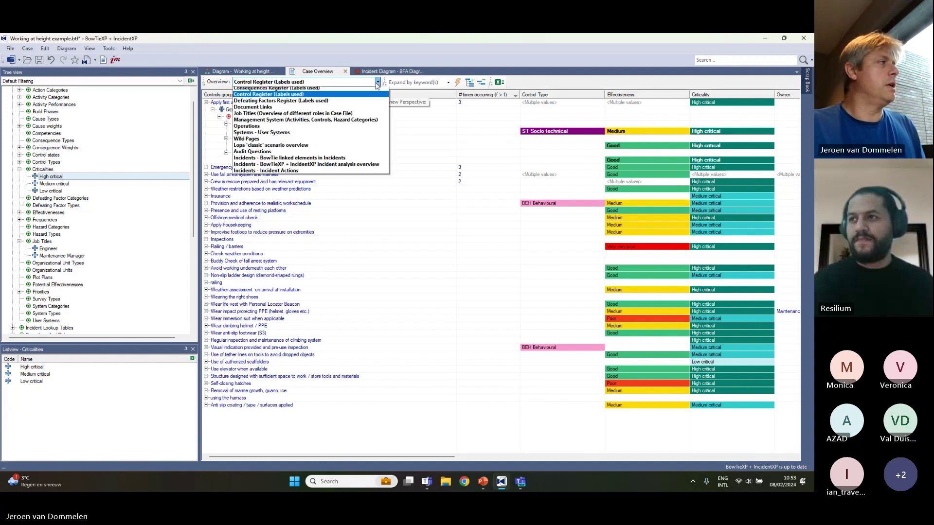
click(377, 82)
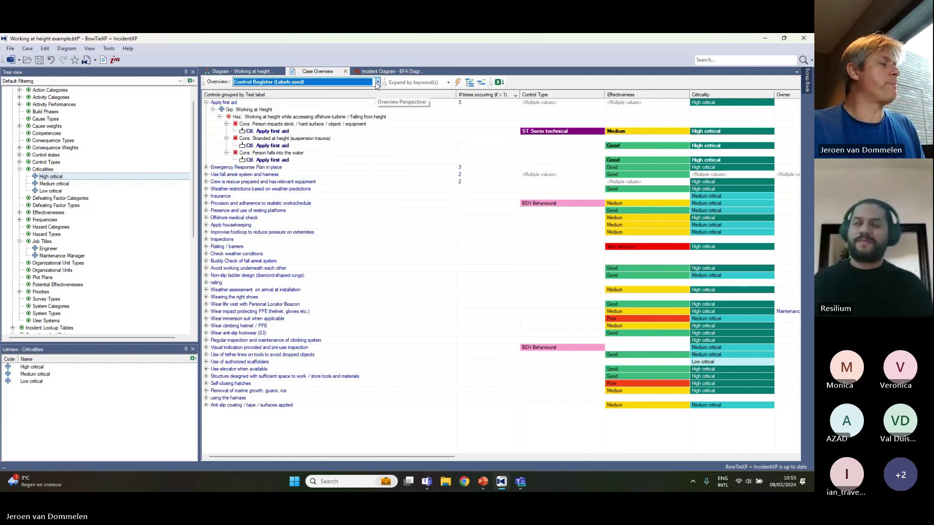
click(378, 83)
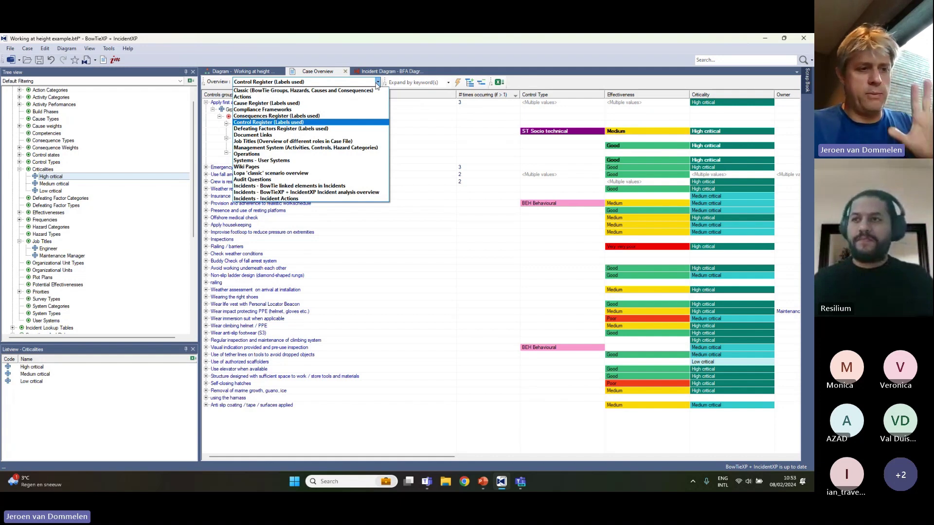
click(377, 83)
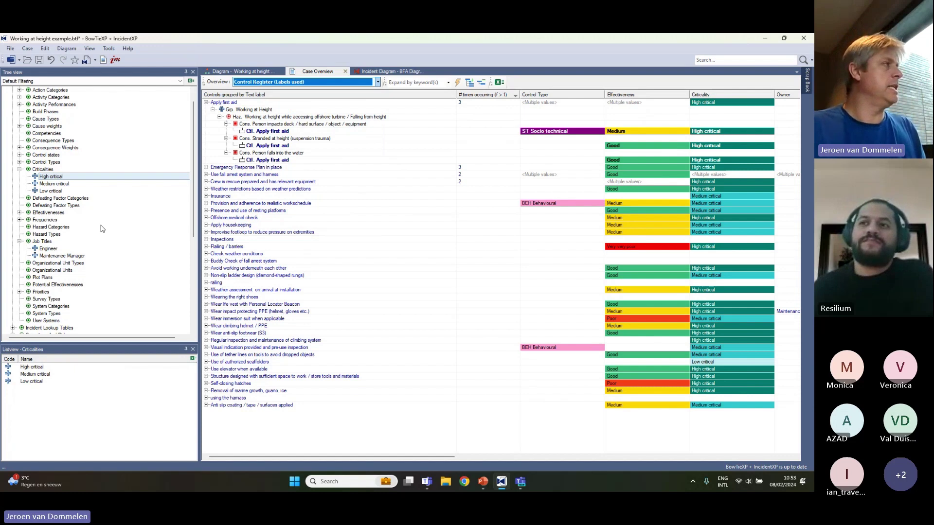
Collapse the Criticalities table, return to the working-at-height diagram and limit it to controls, hiding the defeating factors.
click(20, 169)
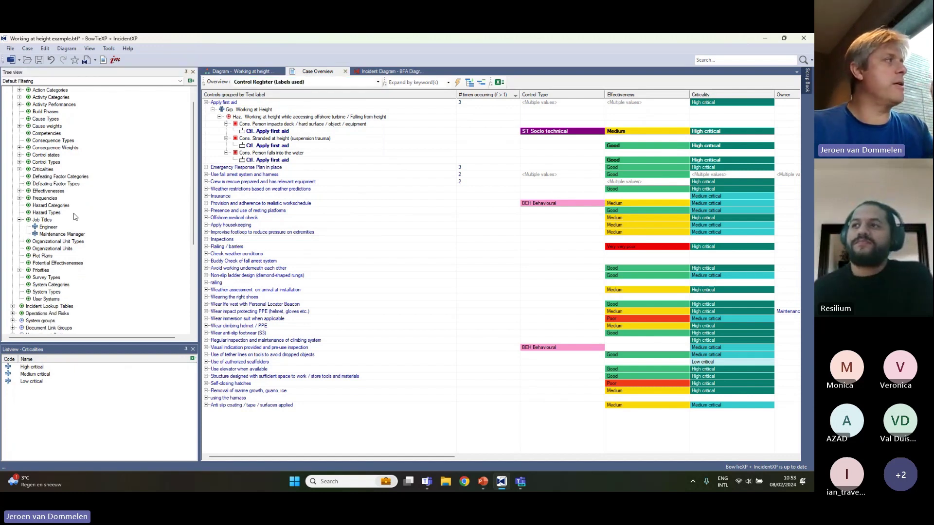
click(236, 70)
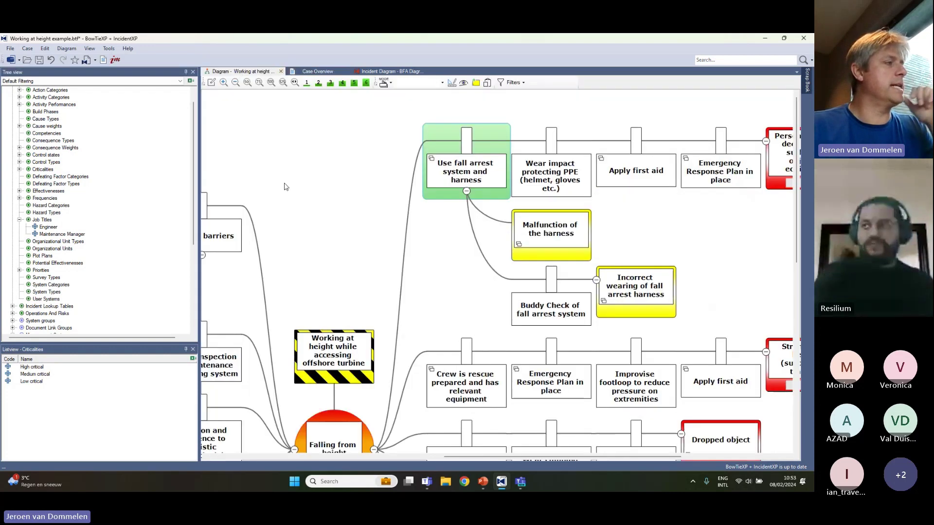
drag(293, 221, 358, 205)
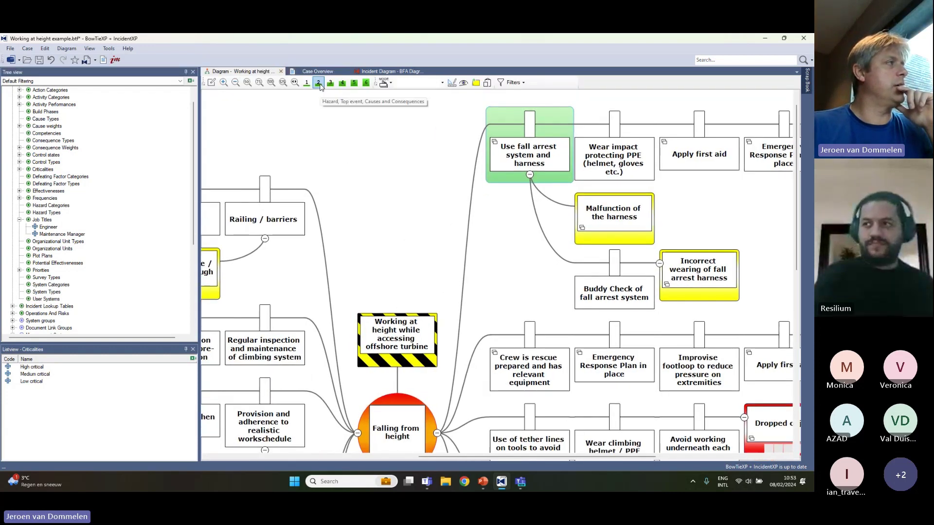
click(319, 82)
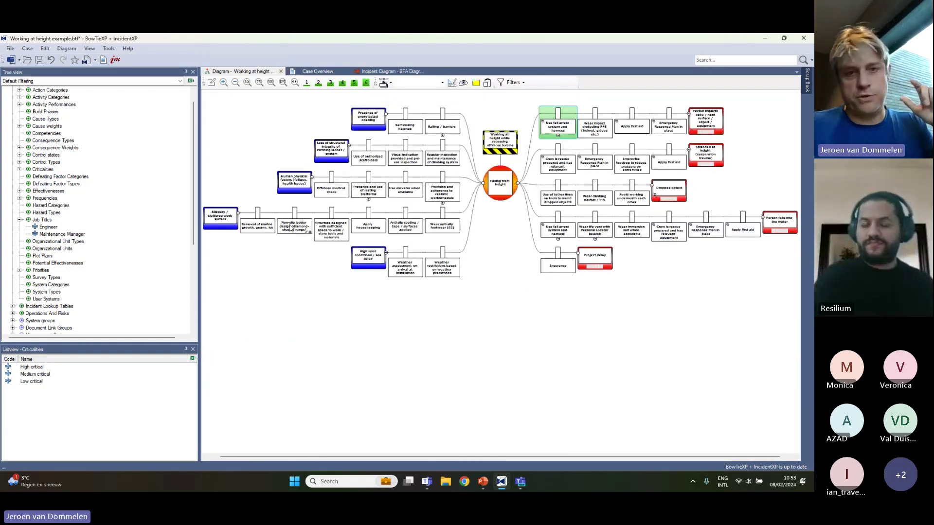
mouse_move(292, 229)
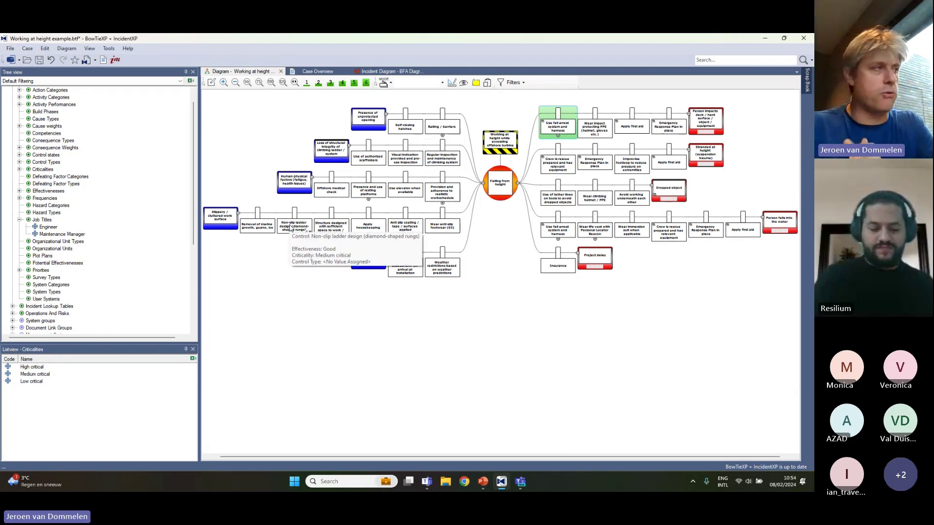
Start a new document link in the demo document link group and name it nu.nl.
scroll(83, 254, down, 5)
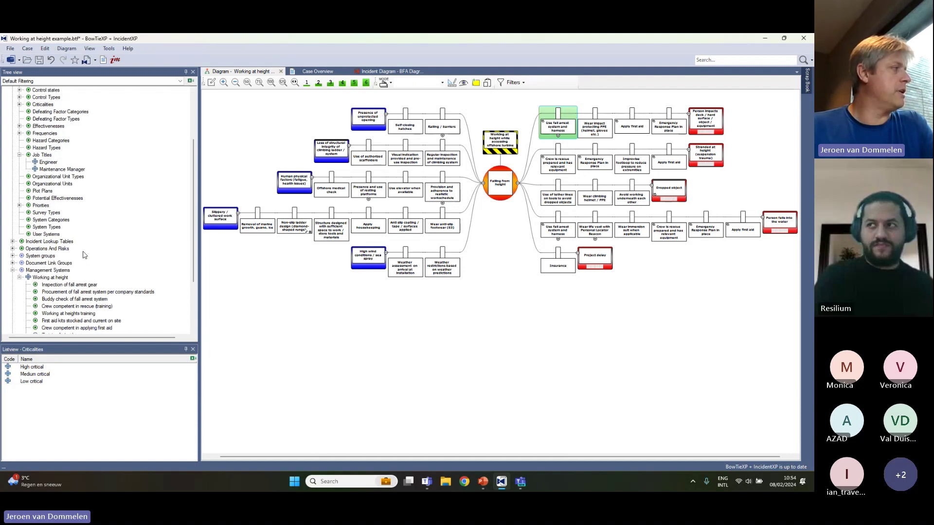
click(50, 220)
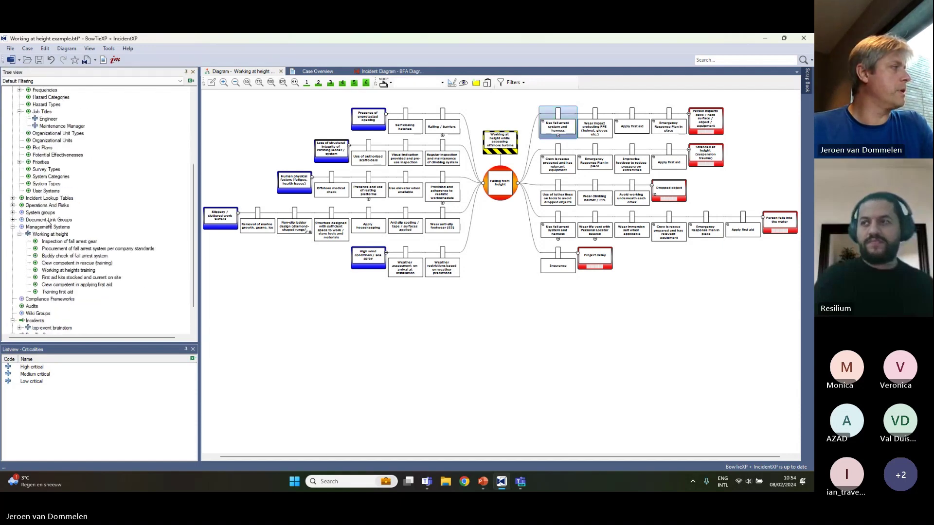
click(12, 220)
click(28, 227)
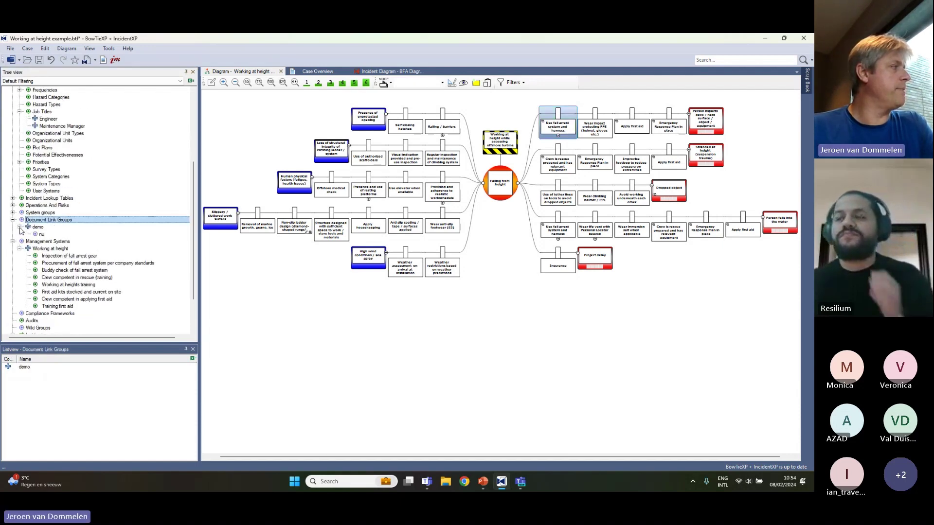
right_click(37, 228)
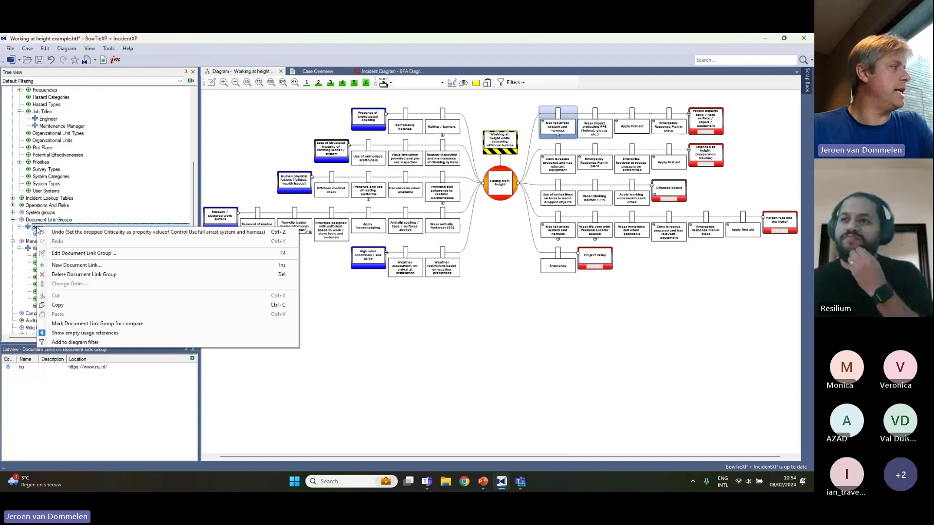
click(76, 265)
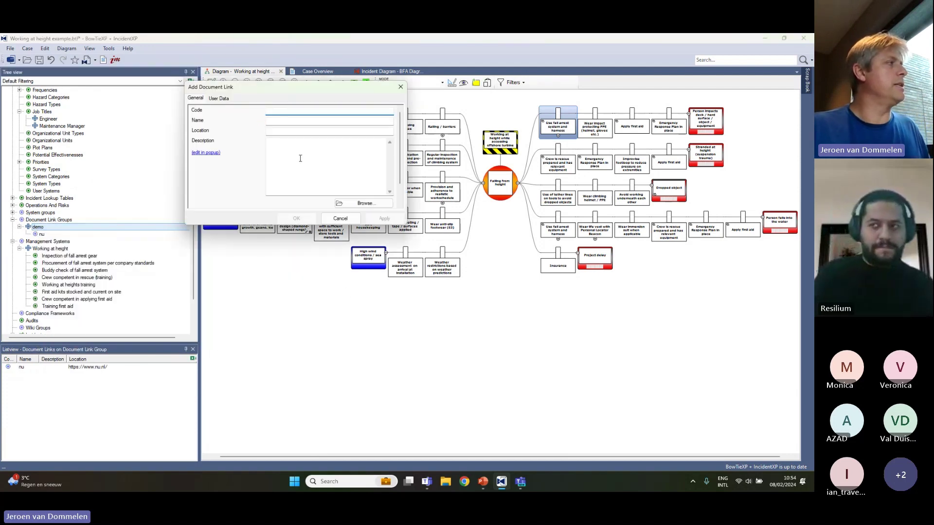
click(289, 124)
text(nu)
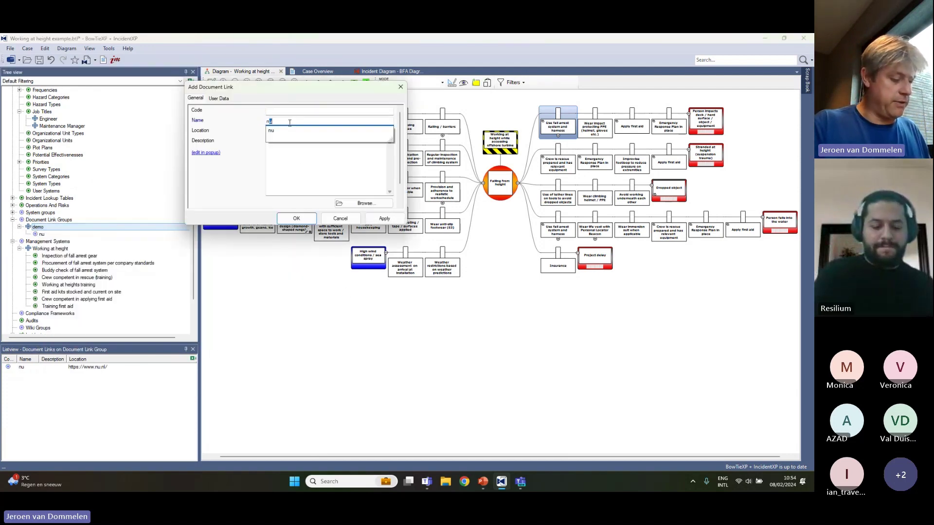
text(.nl)
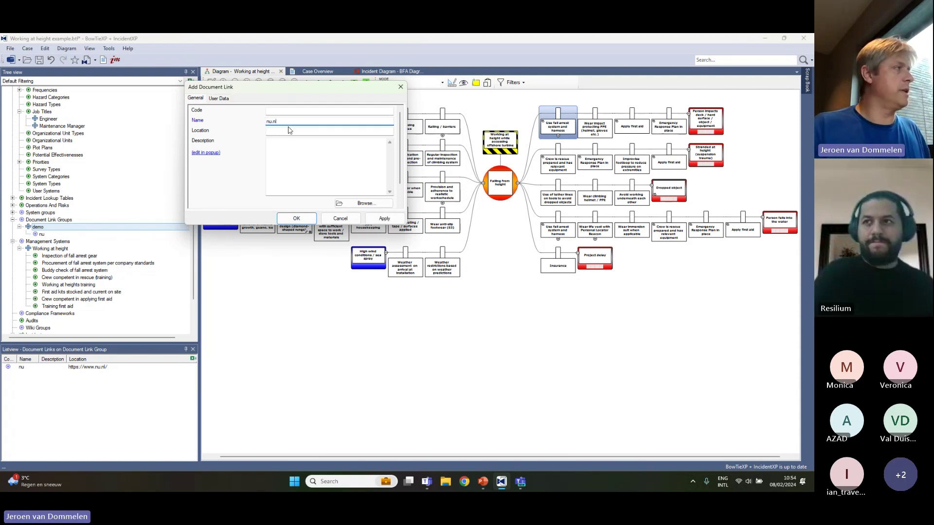
click(288, 129)
text(www.n)
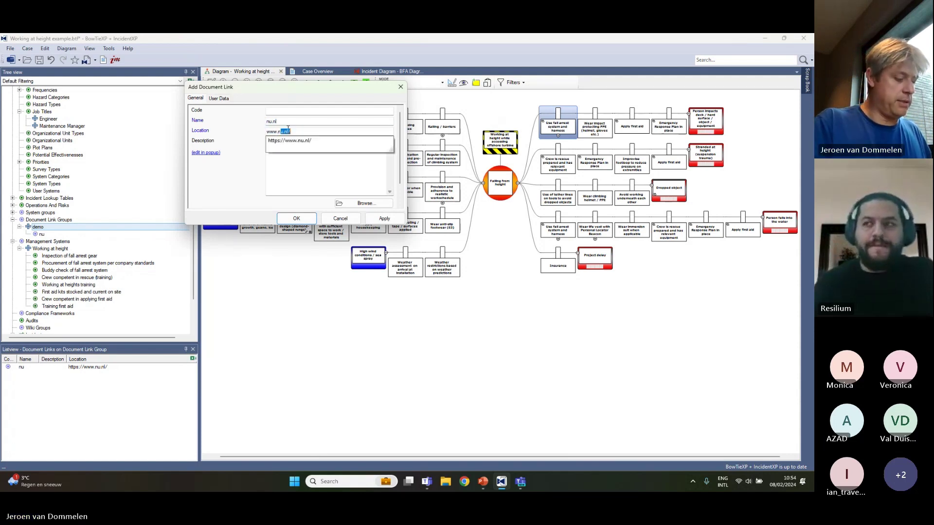
text(u.)
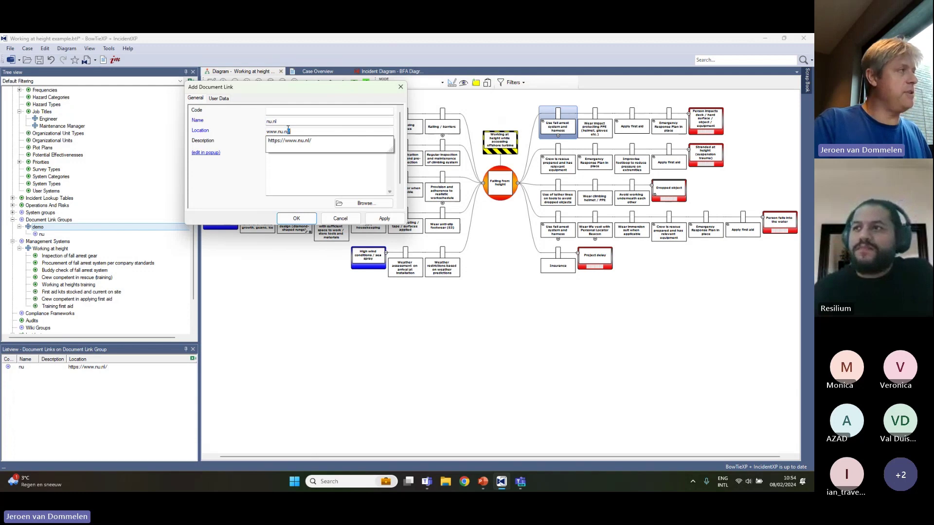
text(nl)
click(291, 141)
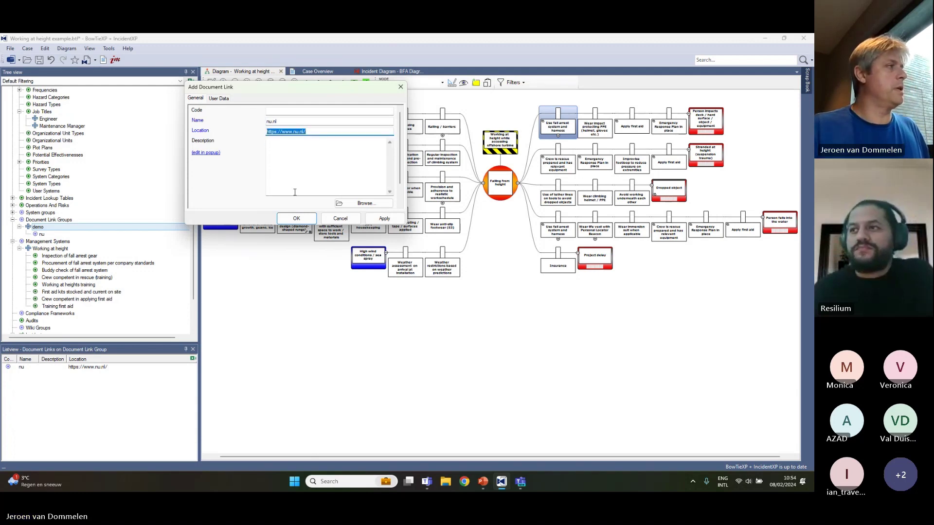
click(296, 218)
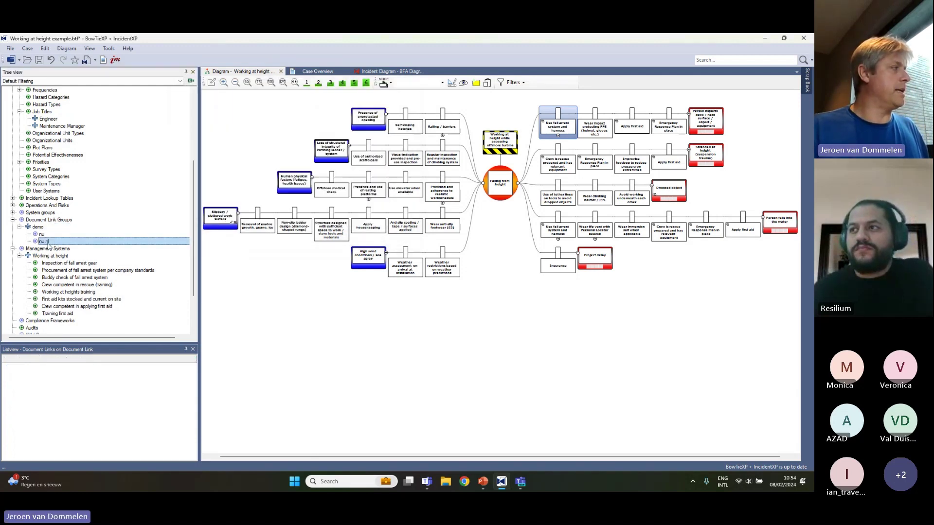
Attach the nu.nl document link to the control Weather restrictions based on weather predictions.
drag(59, 245, 450, 274)
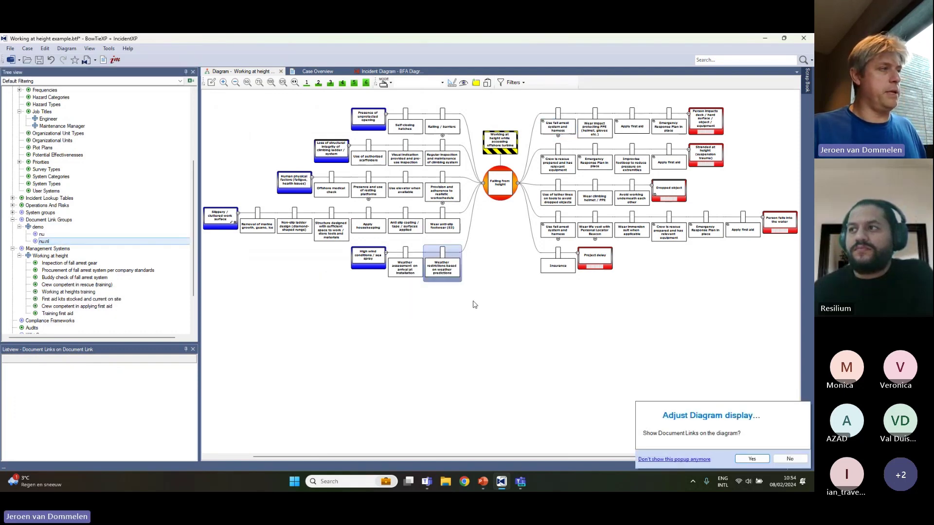
scroll(472, 306, up, 2)
drag(590, 428, 600, 409)
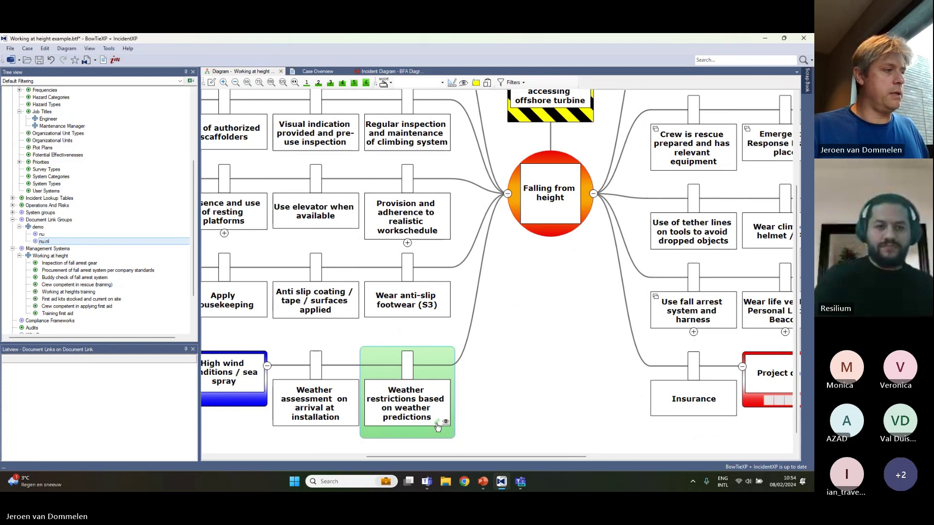
Display the Document Links property on the controls using the L option, and close the display settings.
click(437, 424)
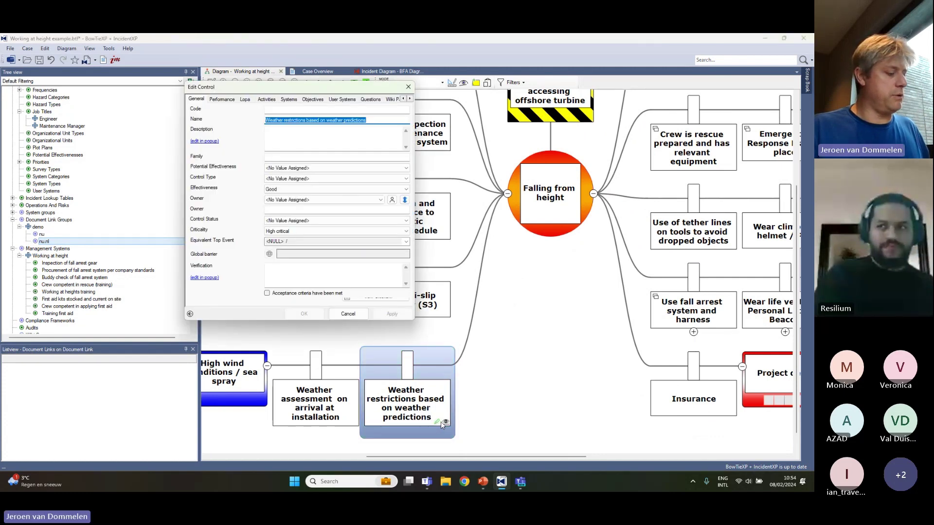
key(Escape)
click(445, 423)
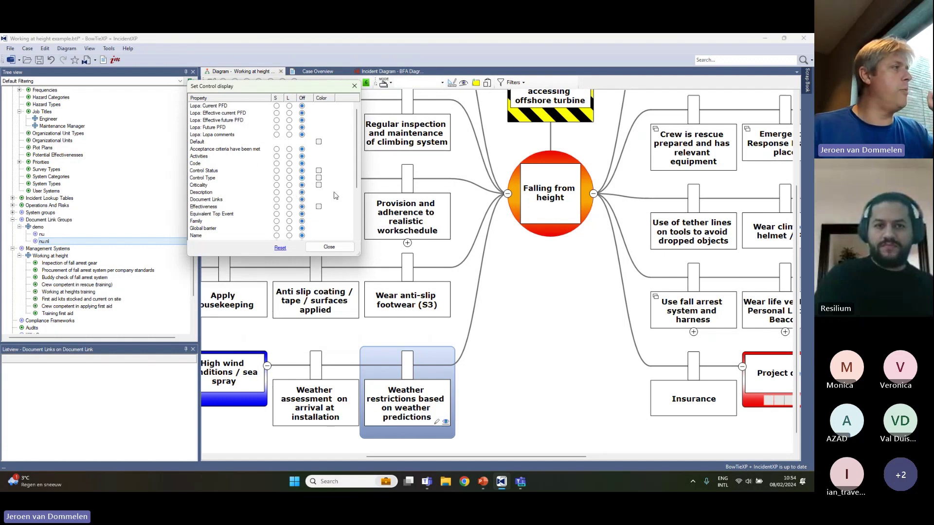
drag(356, 154, 356, 162)
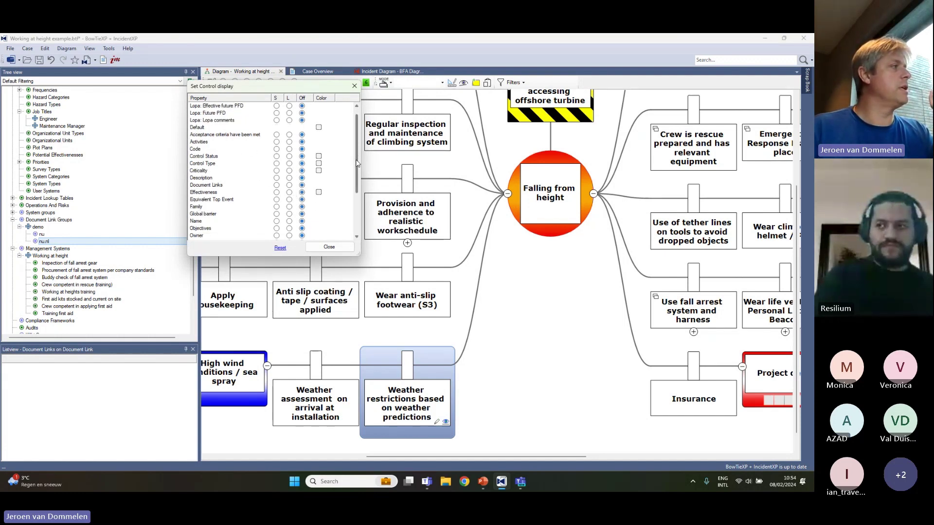
click(289, 185)
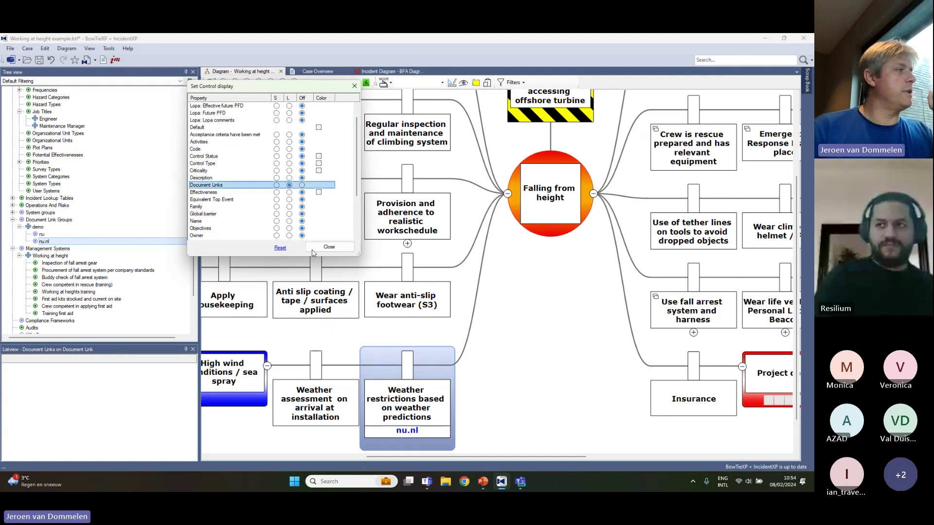
click(327, 248)
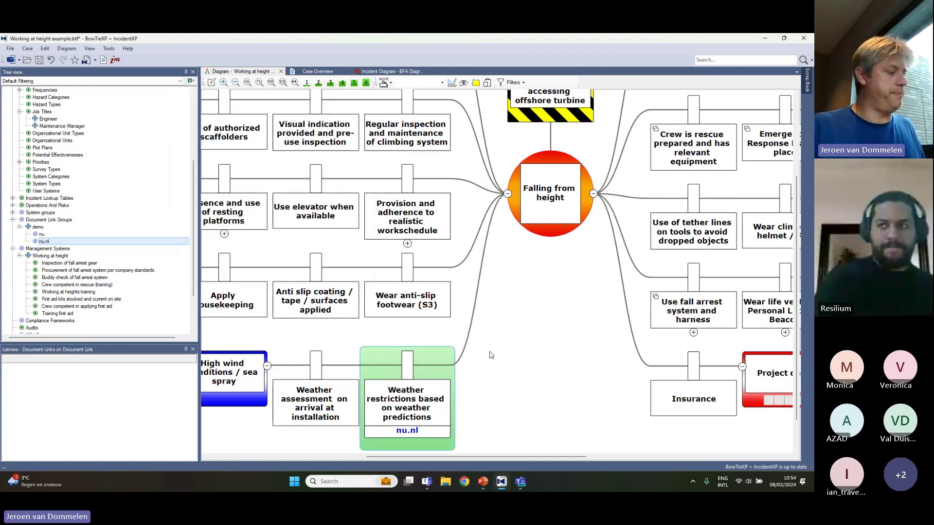
Open the nu.nl web page from the link on the weather restrictions control, and close the browser tab.
scroll(491, 355, up, 1)
scroll(490, 355, up, 2)
drag(489, 351, 528, 264)
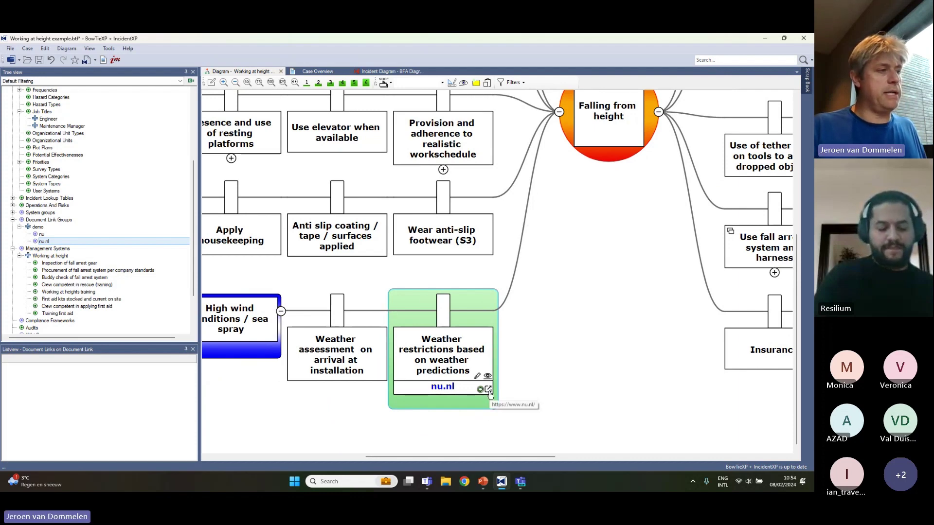
click(489, 392)
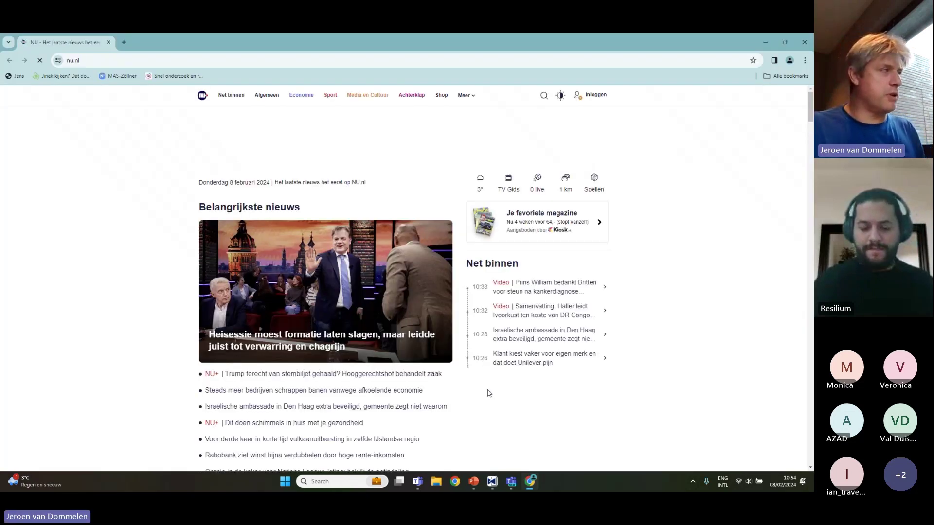
click(108, 42)
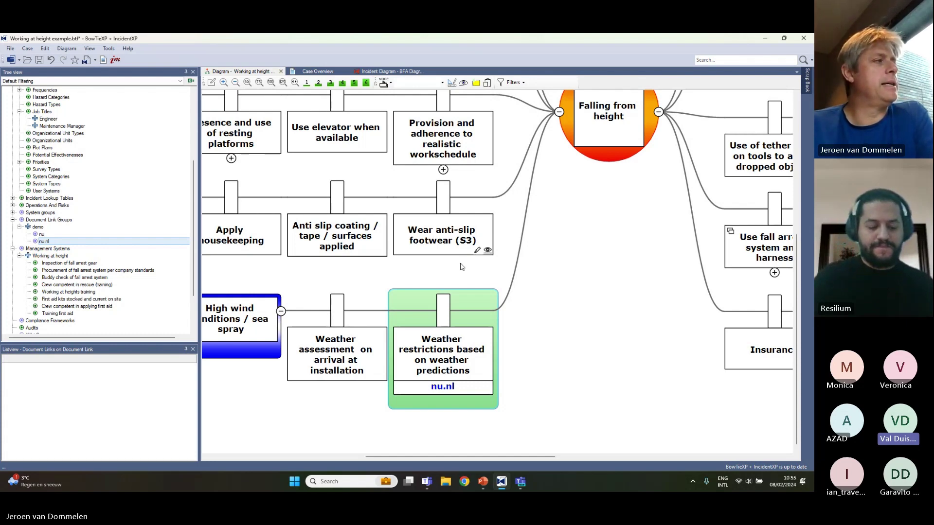
Add a defeating factor to the Wear anti-slip footwear (S3) control, and open the test file without saving the current case.
click(442, 260)
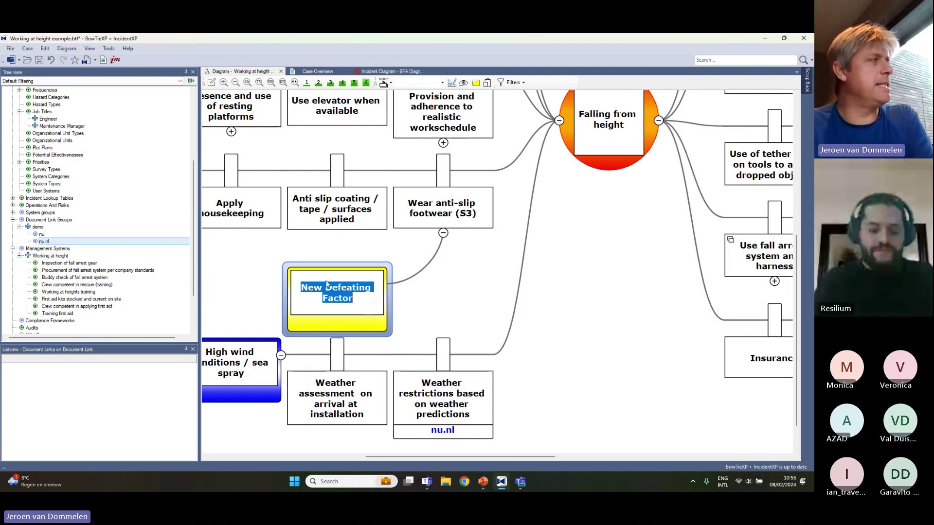
click(10, 49)
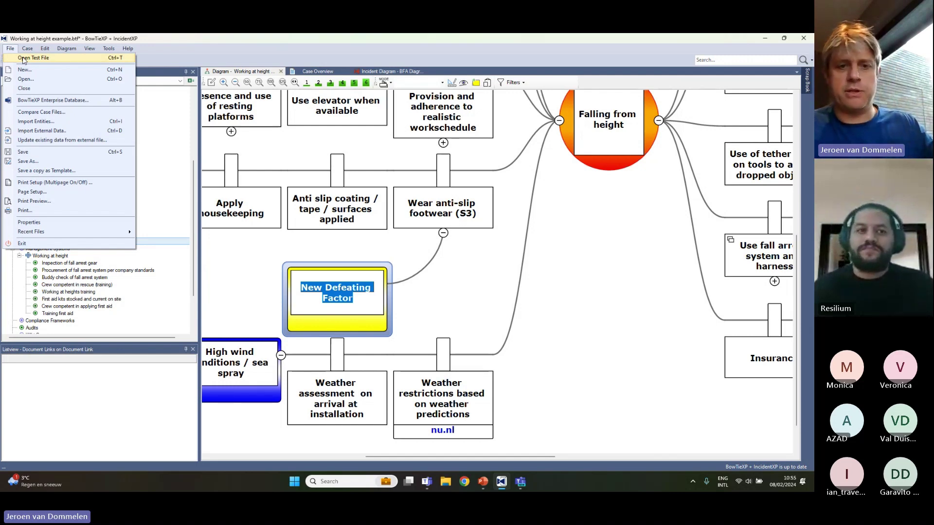
click(24, 58)
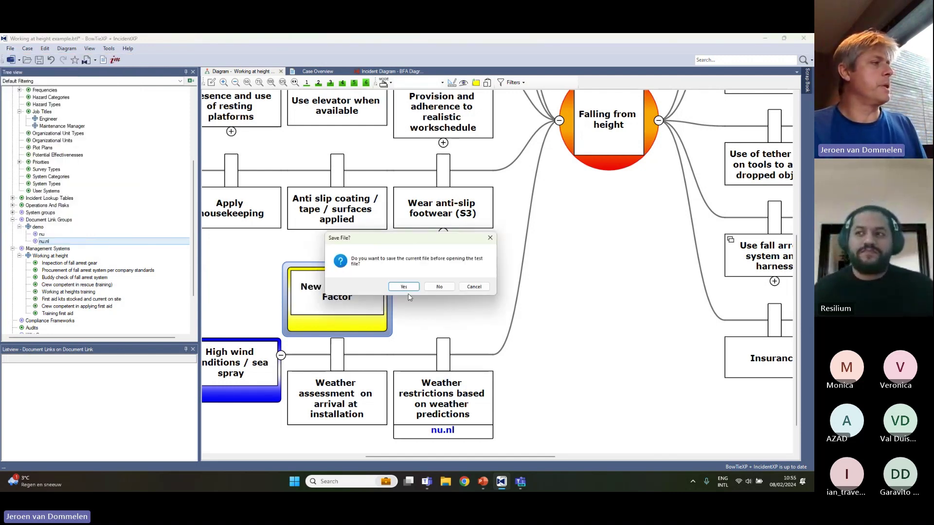
click(442, 291)
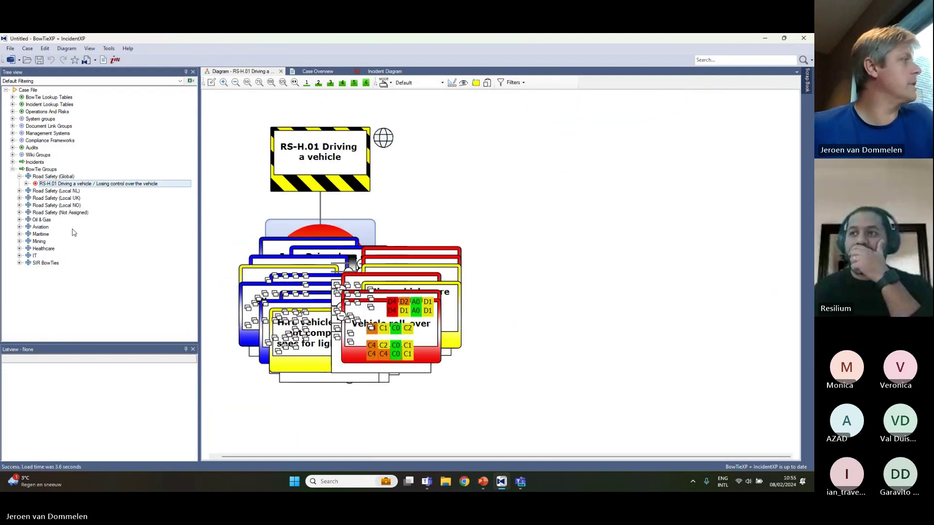
Turn on the Incident Filter for the RS-H.01 Driving a vehicle bowtie and examine the controls on its consequence side.
scroll(370, 253, down, 4)
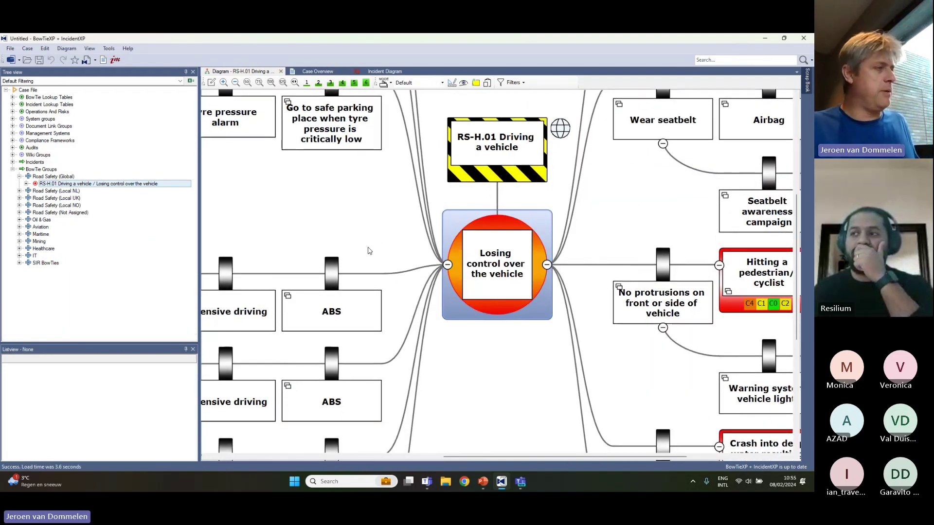
scroll(368, 256, down, 3)
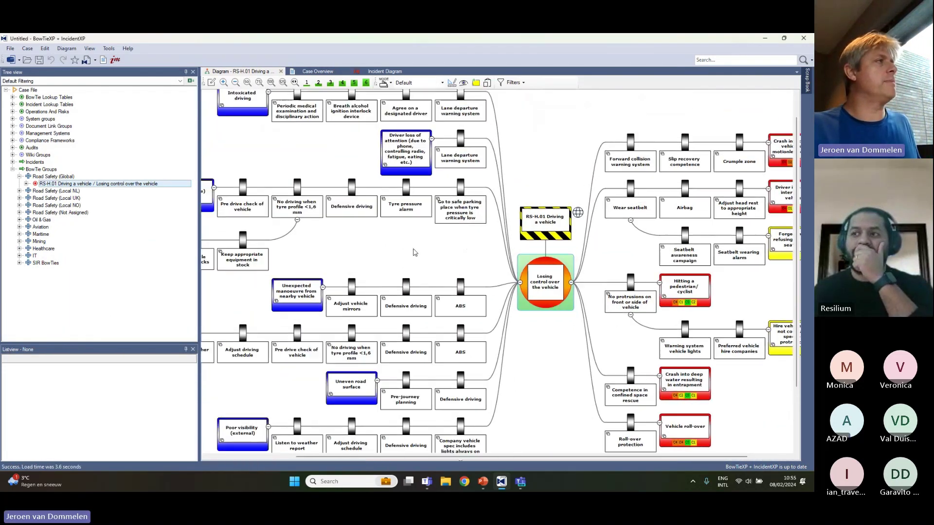
click(511, 83)
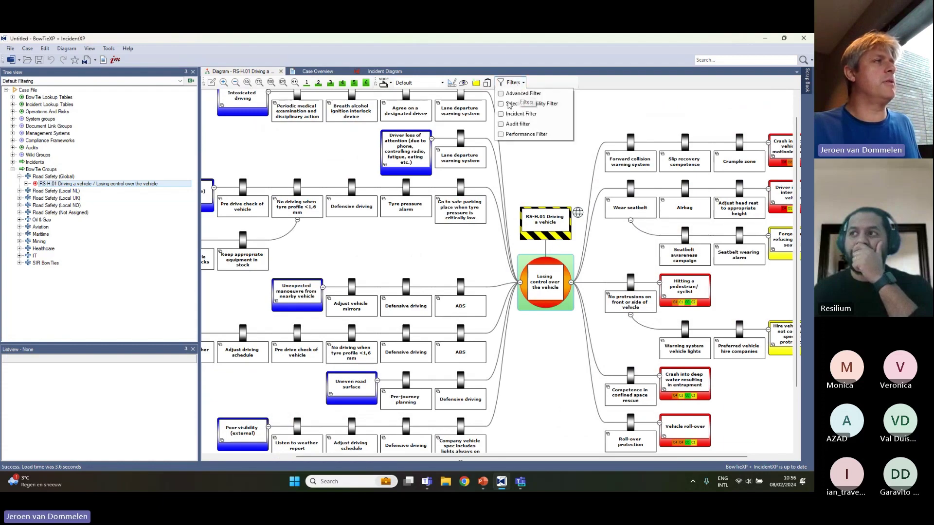
click(502, 115)
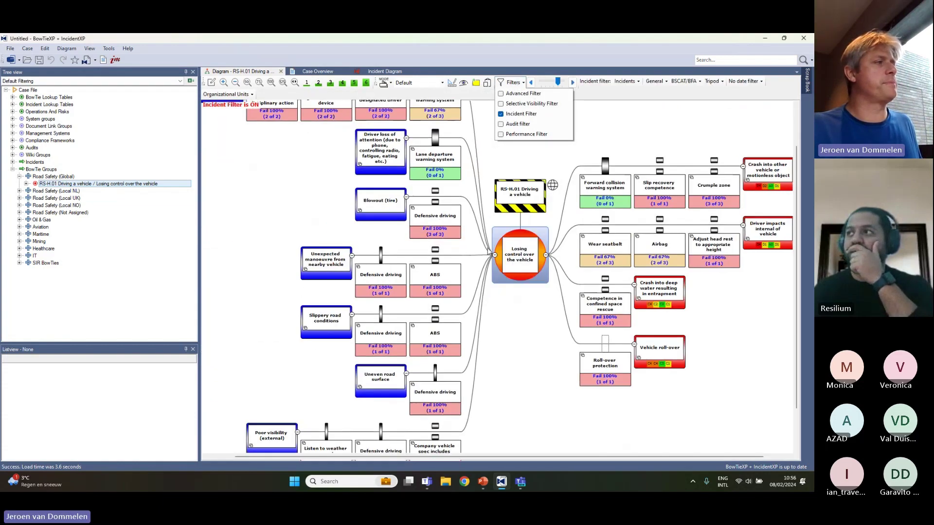
scroll(566, 321, up, 2)
drag(544, 333, 411, 399)
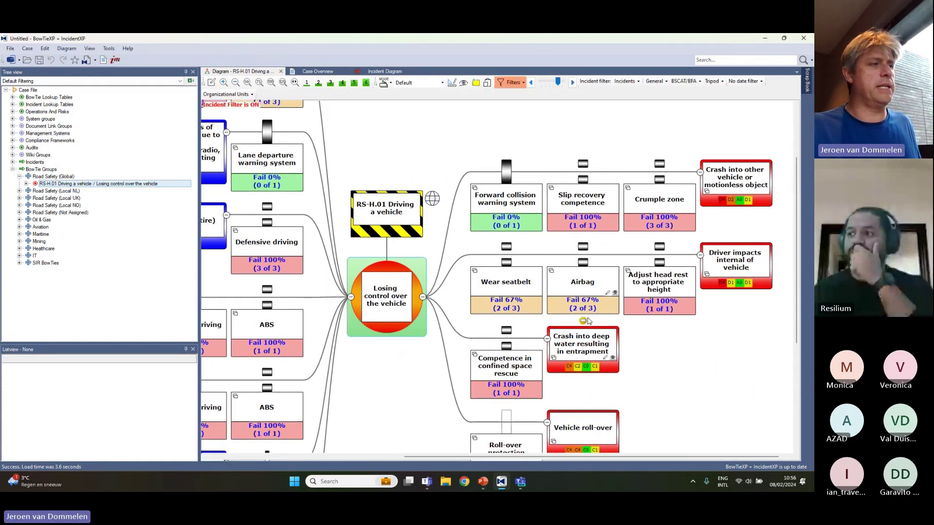